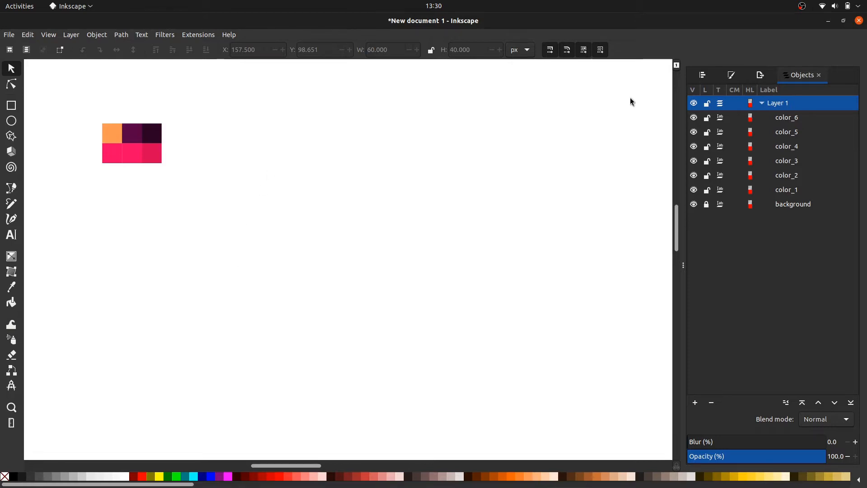
Draw a rectangle on the empty canvas beside the colour palette and set its width and height to 120 px.
{"action": "left_click", "coordinate": [728, 76]}
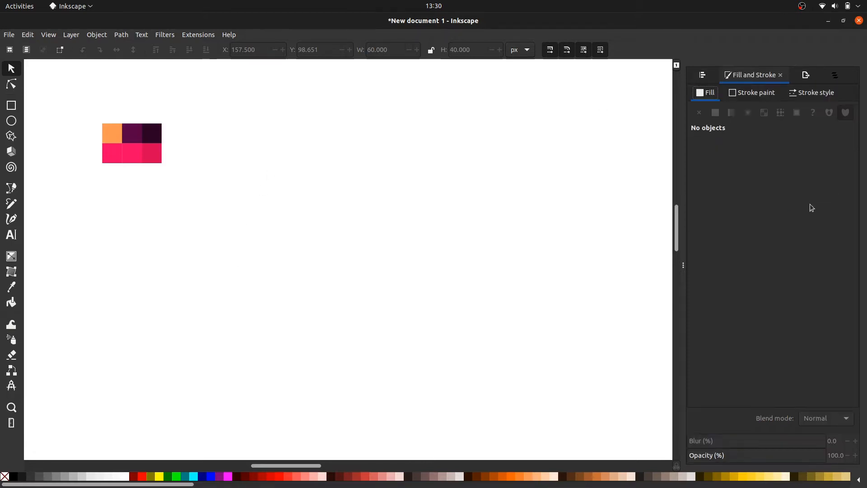
{"action": "left_click_drag", "start_coordinate": [314, 174], "coordinate": [333, 189]}
{"action": "key", "text": "r"}
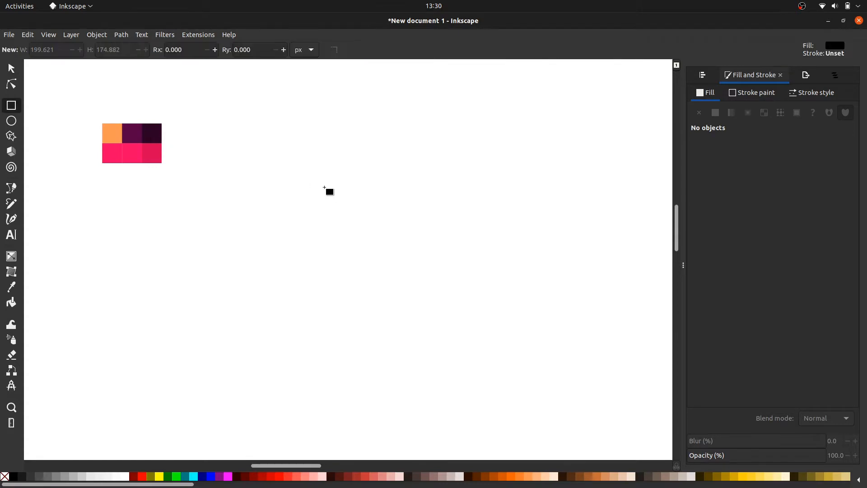
{"action": "left_click_drag", "start_coordinate": [272, 158], "coordinate": [324, 211]}
{"action": "left_click_drag", "start_coordinate": [344, 239], "coordinate": [357, 261]}
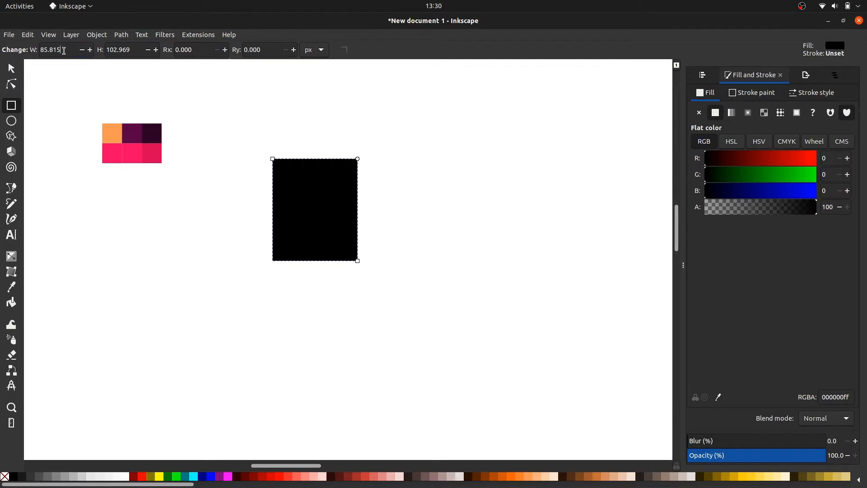
{"action": "left_click_drag", "start_coordinate": [63, 50], "coordinate": [33, 51]}
{"action": "type", "text": "120"}
{"action": "key", "text": "Tab"}
{"action": "type", "text": "120"}
{"action": "key", "text": "Return"}
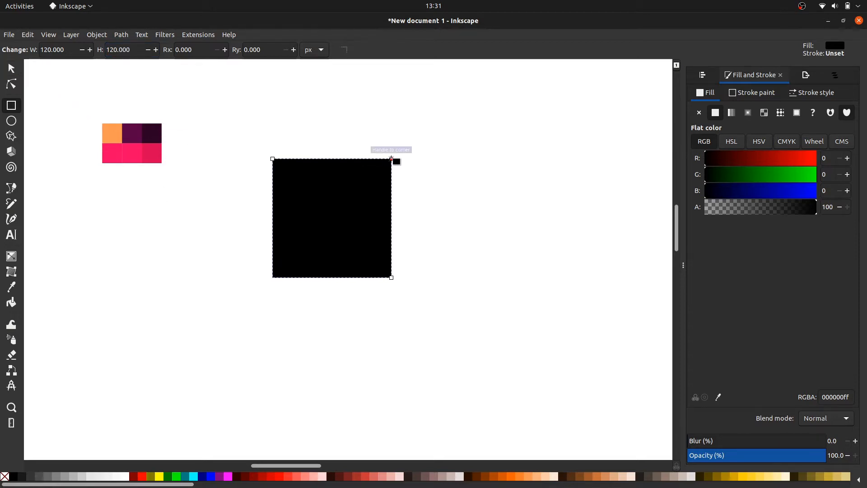
Round the square's corners to the maximum so it forms a circle, and set its fill alpha to 50.
{"action": "left_click_drag", "start_coordinate": [391, 158], "coordinate": [380, 288]}
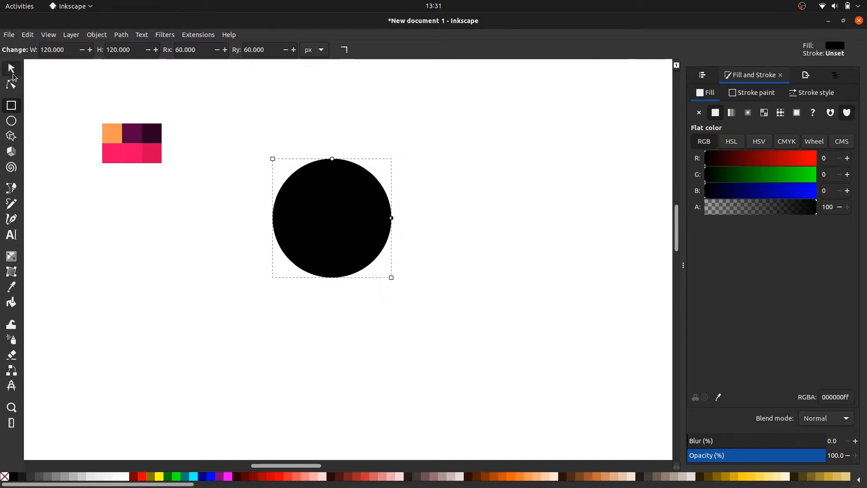
{"action": "key", "text": "s"}
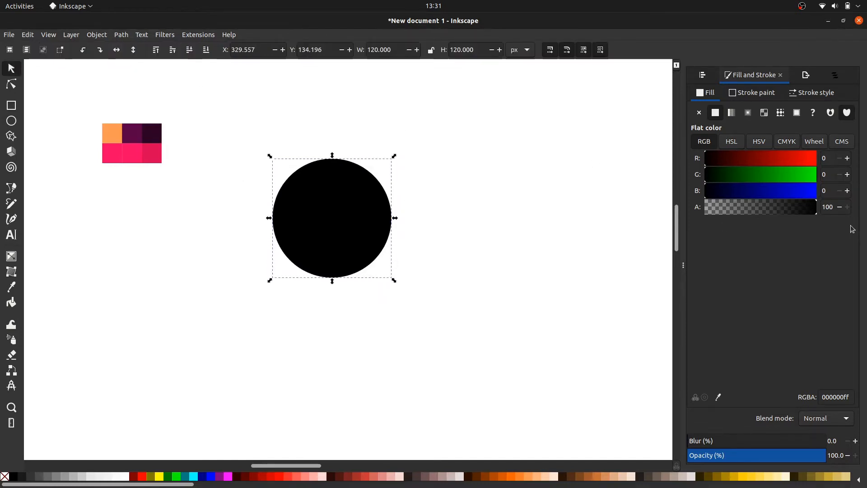
{"action": "double_click", "coordinate": [832, 206]}
{"action": "type", "text": "50"}
{"action": "key", "text": "Return"}
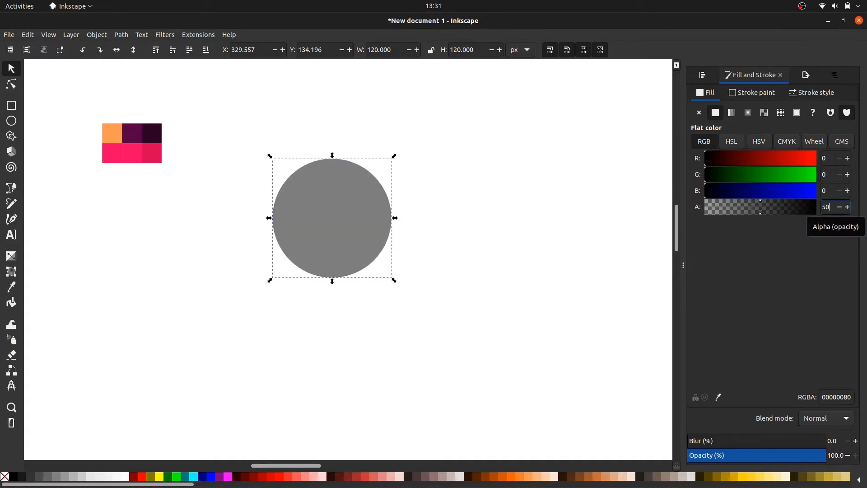
{"action": "left_click", "coordinate": [555, 191]}
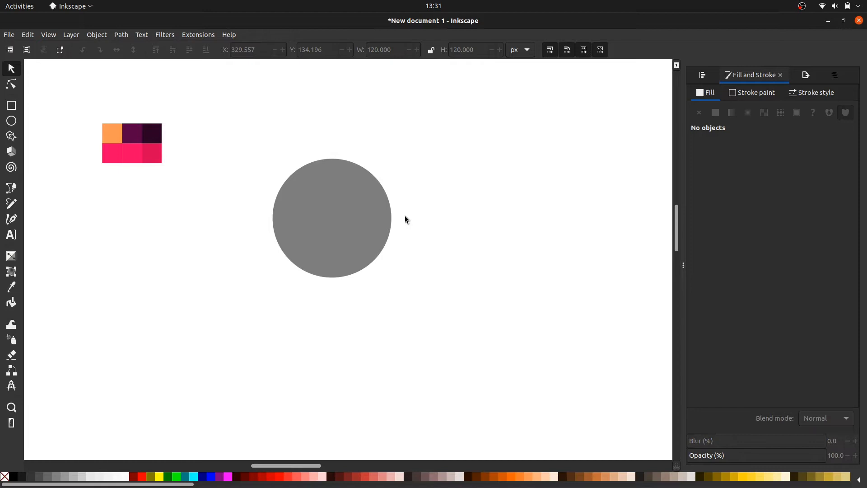
Duplicate the circle and reduce the copy's width and height by 60 px each, to 60 by 60 px.
{"action": "left_click", "coordinate": [375, 221]}
{"action": "right_click", "coordinate": [375, 220]}
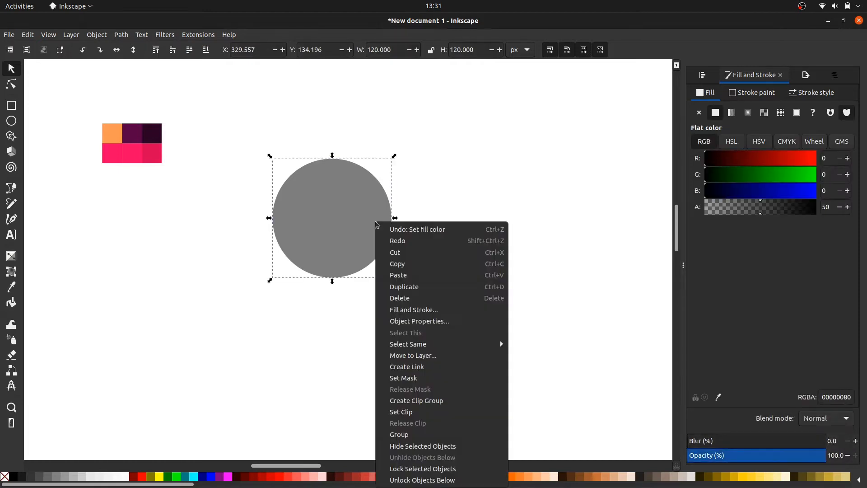
{"action": "left_click", "coordinate": [410, 284]}
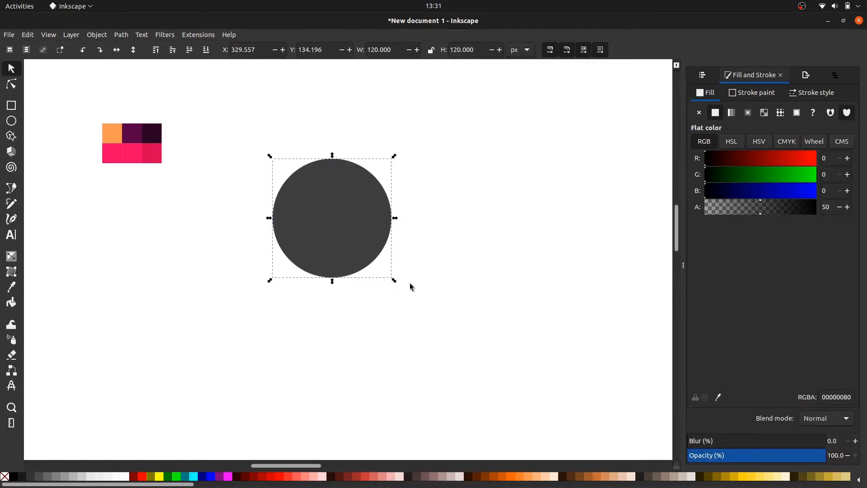
{"action": "left_click", "coordinate": [391, 50]}
{"action": "type", "text": "-60"}
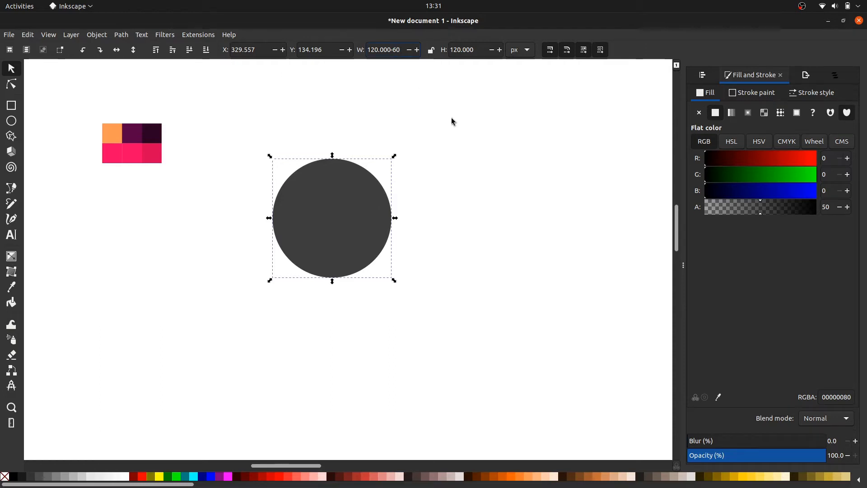
{"action": "key", "text": "Return"}
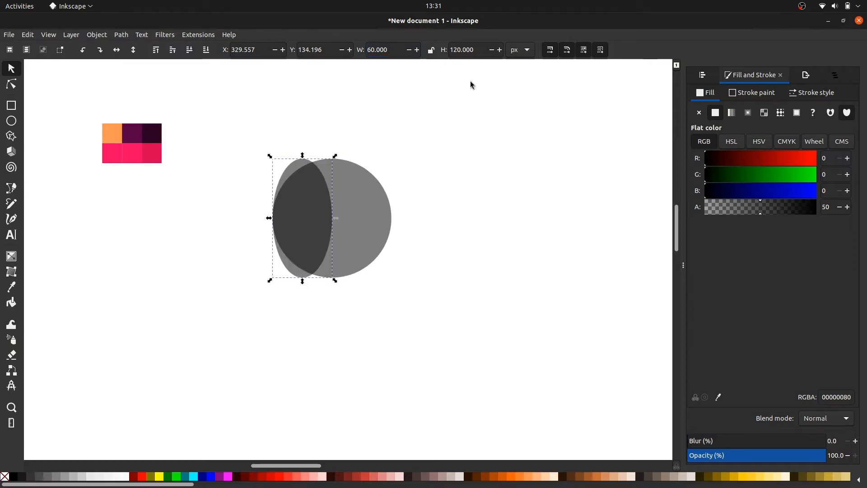
{"action": "left_click", "coordinate": [477, 50]}
{"action": "type", "text": "-60"}
{"action": "key", "text": "Return"}
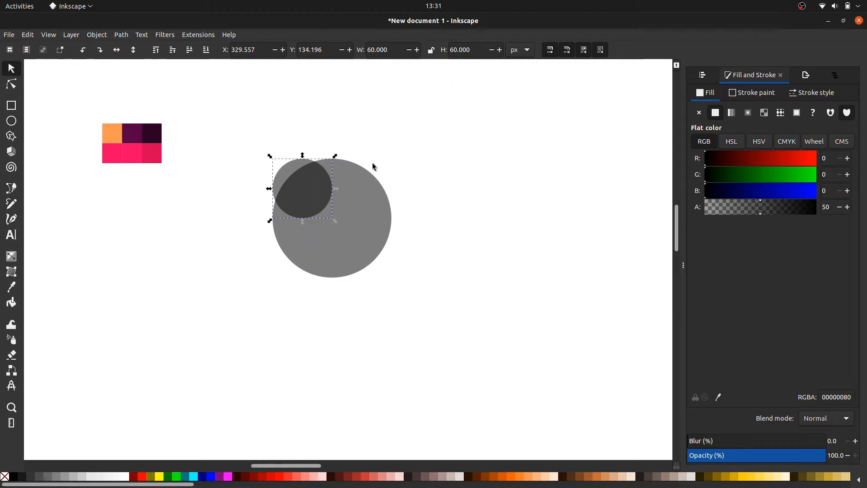
Centre the small circle horizontally and vertically on the large circle, aligning relative to the last selected object.
{"action": "left_click", "coordinate": [370, 208], "text": "shift"}
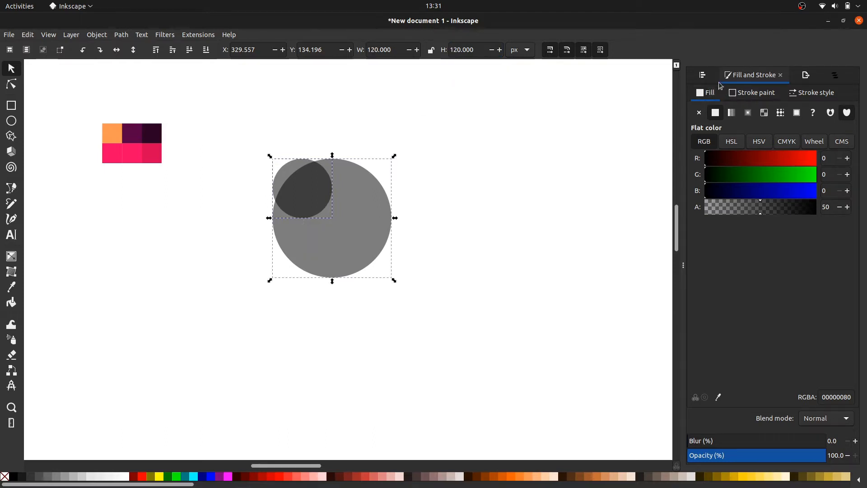
{"action": "left_click", "coordinate": [703, 75]}
{"action": "left_click", "coordinate": [789, 117]}
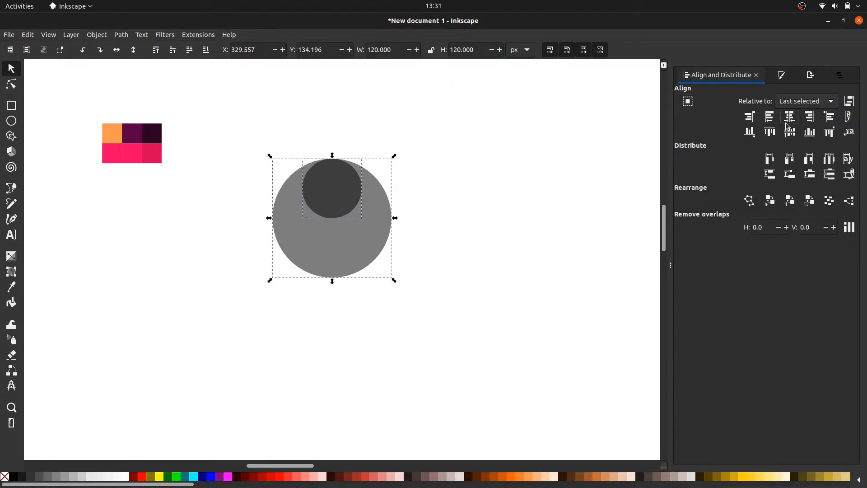
{"action": "left_click", "coordinate": [789, 131]}
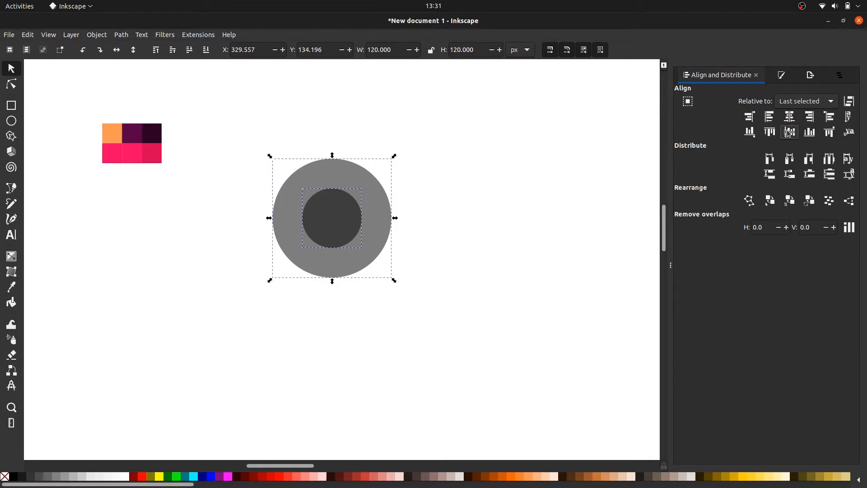
{"action": "left_click", "coordinate": [540, 157]}
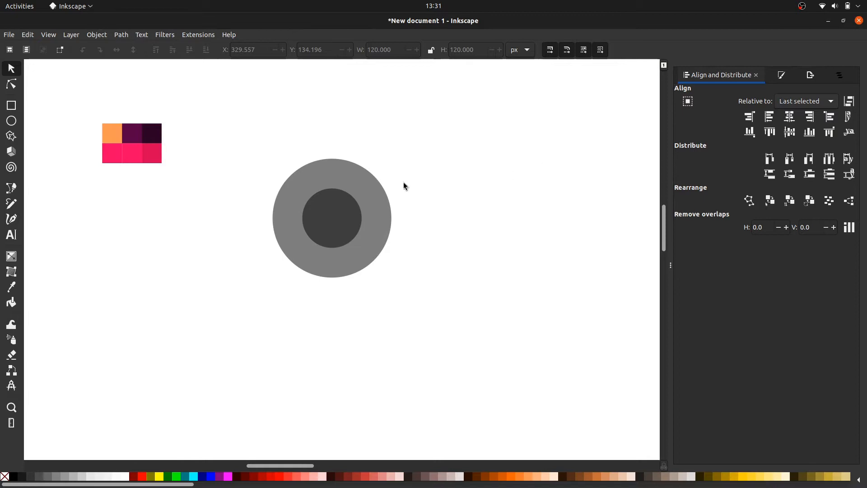
Subtract the small circle from the large circle with the Difference operation to form a ring.
{"action": "left_click", "coordinate": [344, 196]}
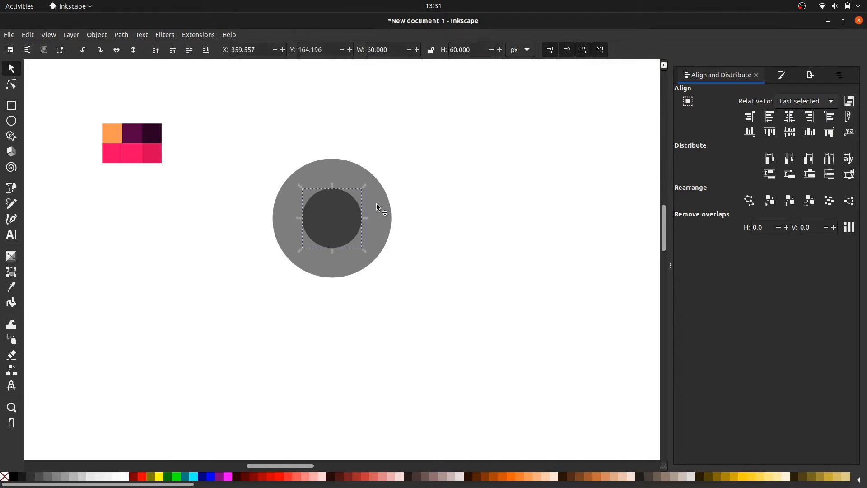
{"action": "left_click", "coordinate": [121, 34]}
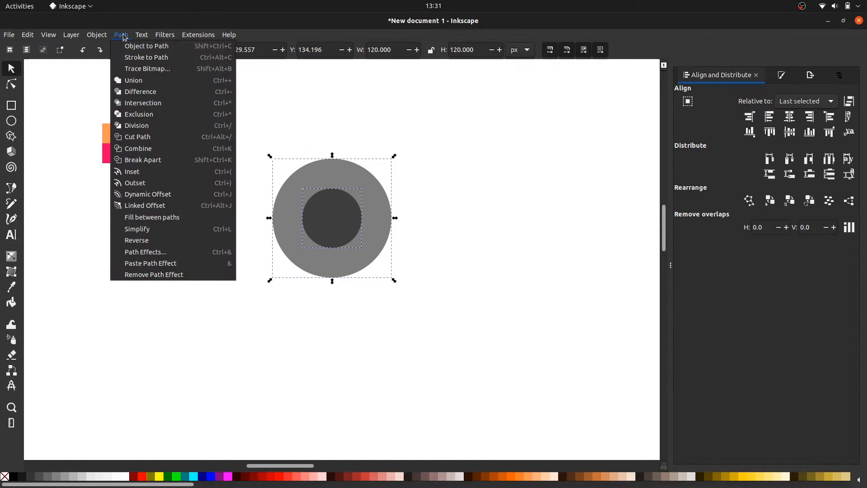
{"action": "left_click", "coordinate": [136, 92]}
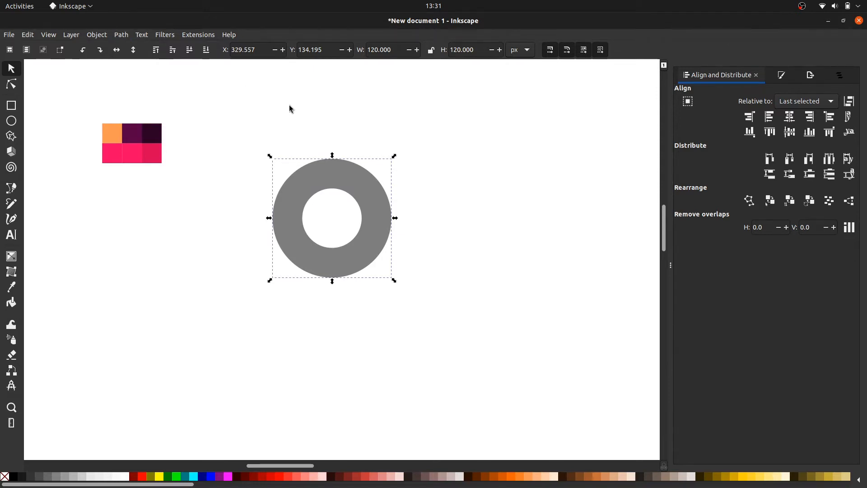
Draw a rectangle near the ring, set its size to 60 by 120 px and remove its corner rounding.
{"action": "left_click", "coordinate": [331, 114]}
{"action": "key", "text": "r"}
{"action": "left_click_drag", "start_coordinate": [353, 109], "coordinate": [397, 146]}
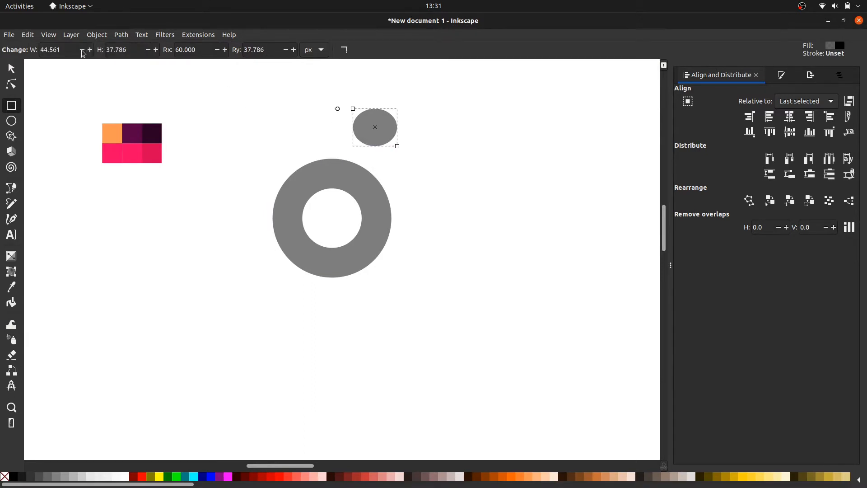
{"action": "left_click_drag", "start_coordinate": [59, 50], "coordinate": [41, 51]}
{"action": "type", "text": "60"}
{"action": "key", "text": "Tab"}
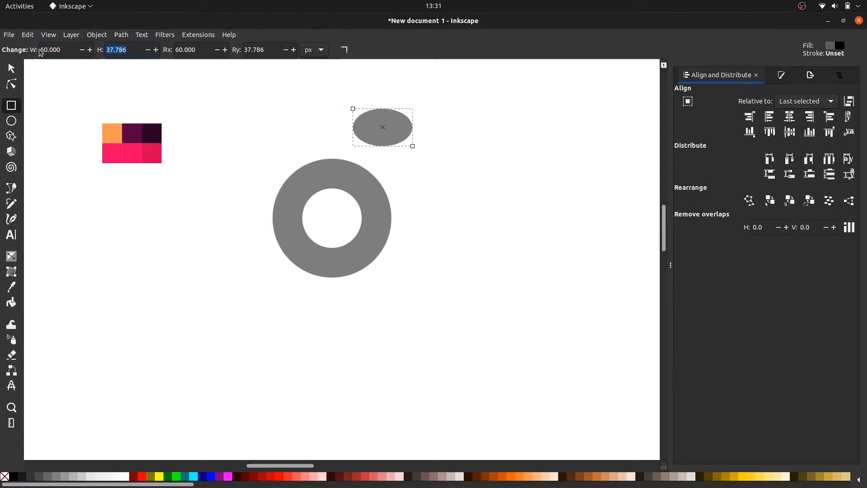
{"action": "type", "text": "120"}
{"action": "key", "text": "Return"}
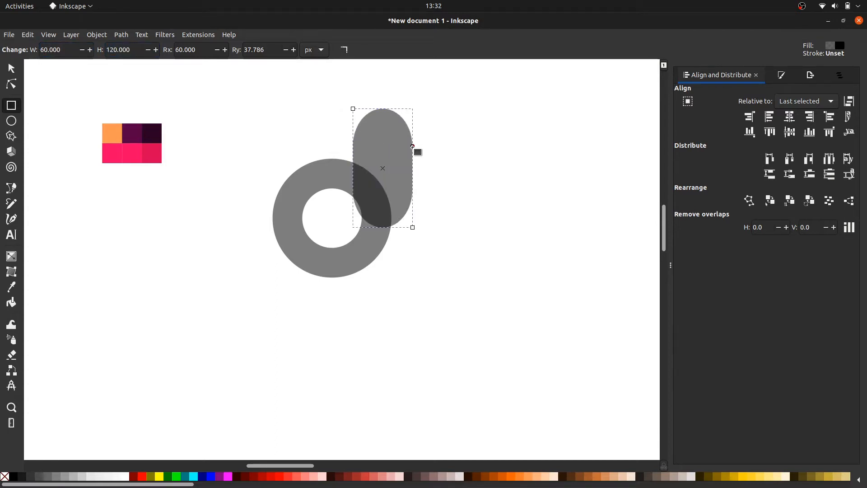
{"action": "left_click_drag", "start_coordinate": [412, 146], "coordinate": [422, 95]}
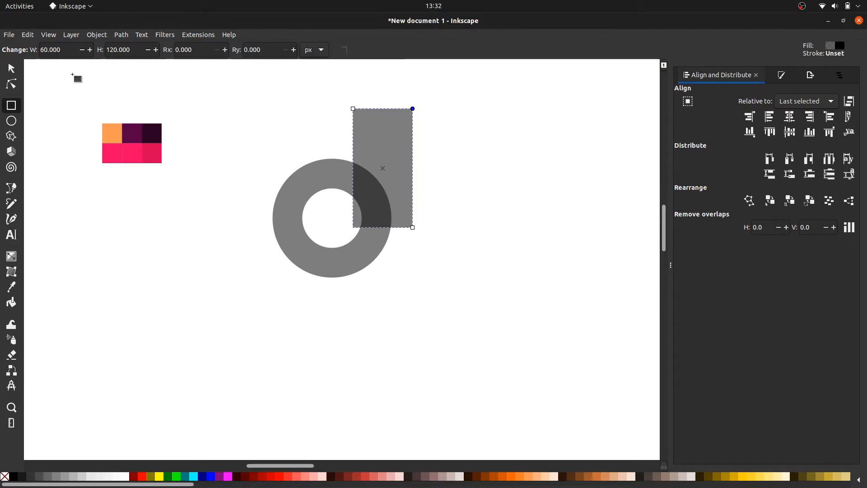
Align the rectangle's right edge with the ring's right edge and centre it vertically on the ring.
{"action": "left_click", "coordinate": [11, 70]}
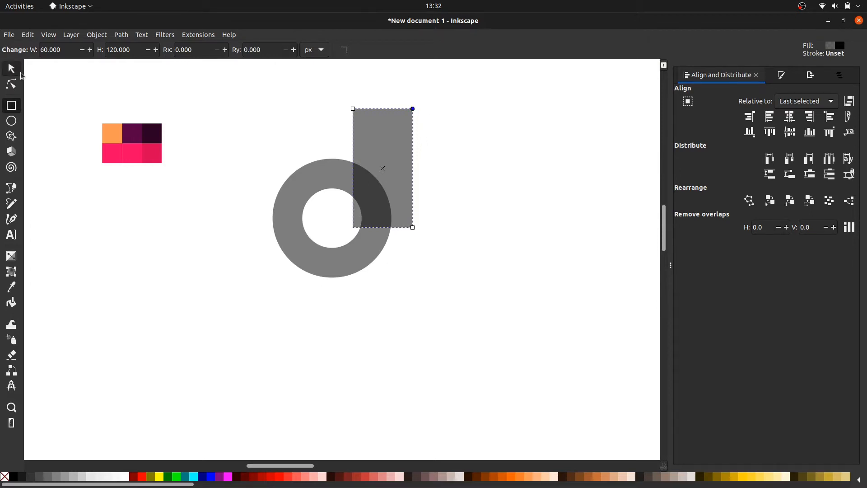
{"action": "left_click", "coordinate": [314, 171], "text": "shift"}
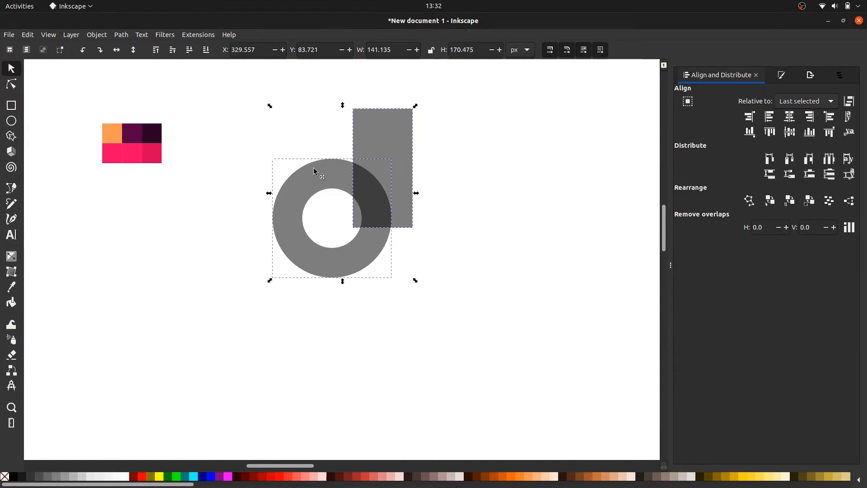
{"action": "left_click", "coordinate": [808, 117]}
{"action": "left_click", "coordinate": [790, 132]}
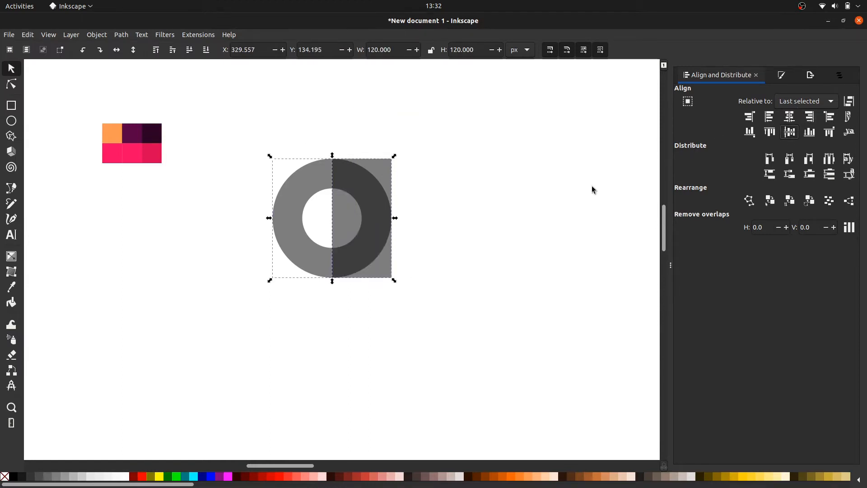
{"action": "left_click", "coordinate": [430, 190]}
Subtract the rectangle from the ring with the Difference operation, leaving only the ring's left half.
{"action": "left_click", "coordinate": [376, 189]}
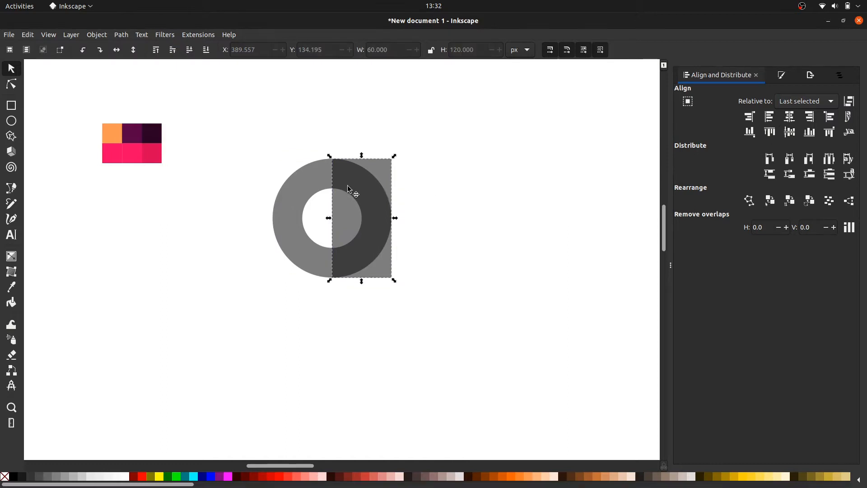
{"action": "left_click", "coordinate": [318, 186], "text": "shift"}
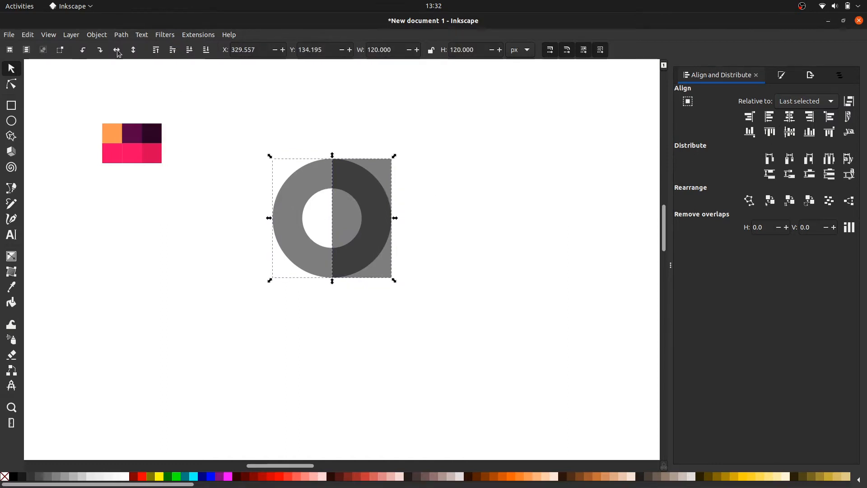
{"action": "left_click", "coordinate": [119, 35]}
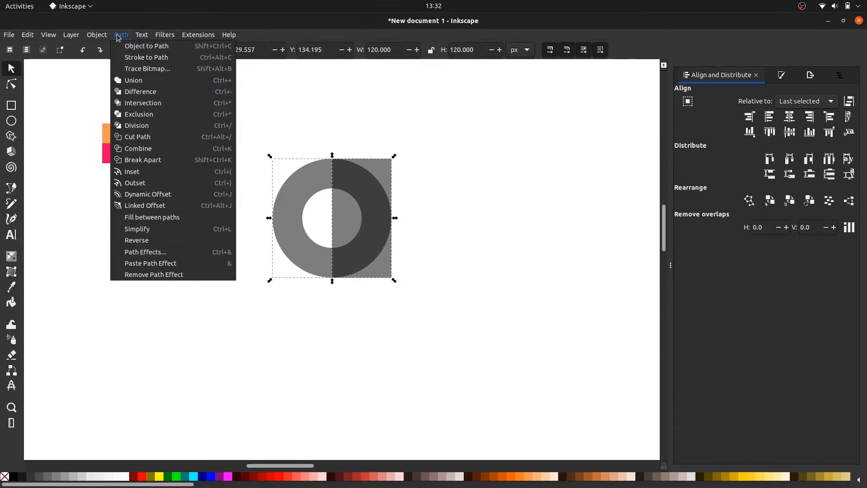
{"action": "left_click", "coordinate": [129, 92]}
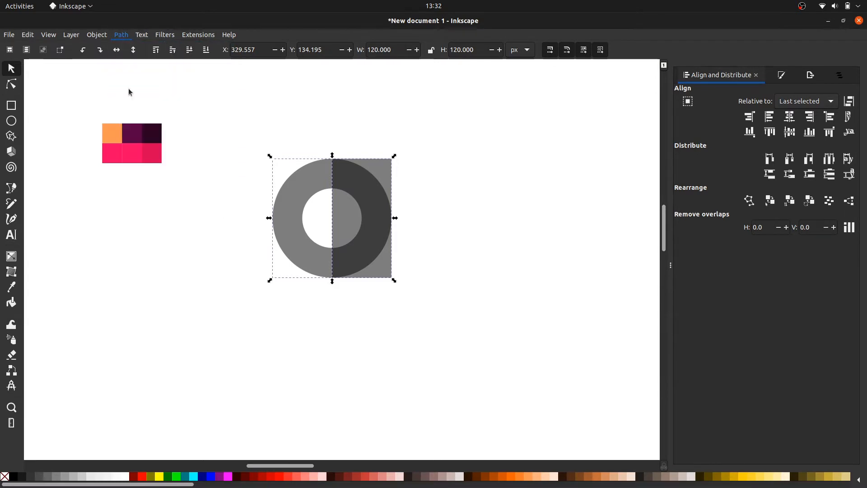
{"action": "left_click", "coordinate": [222, 107]}
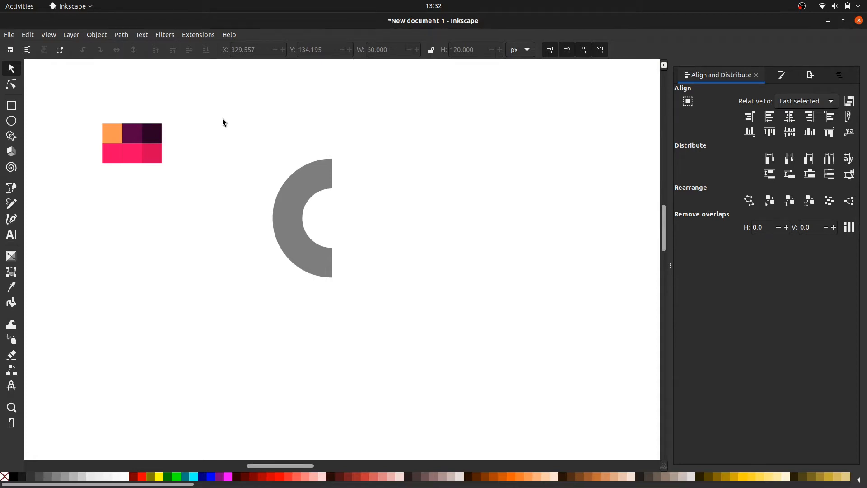
Draw a rectangle near the half ring and set its size to 30 by 30 px.
{"action": "key", "text": "r"}
{"action": "left_click_drag", "start_coordinate": [390, 149], "coordinate": [408, 172]}
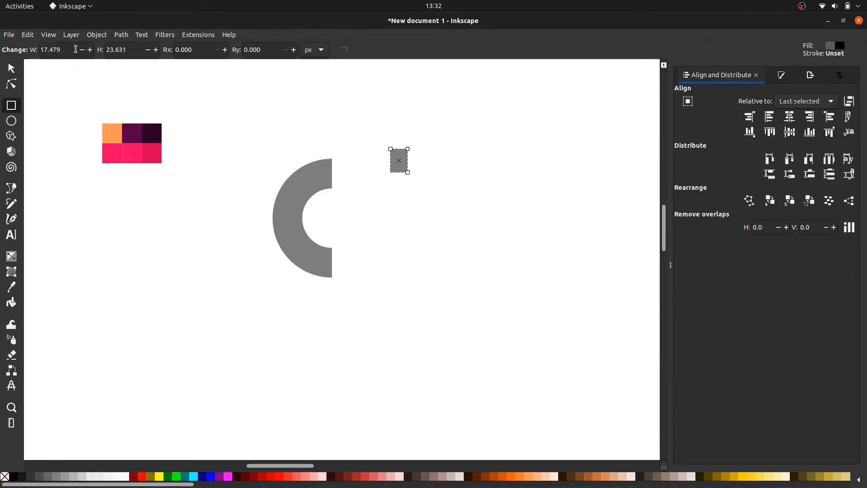
{"action": "left_click", "coordinate": [43, 46]}
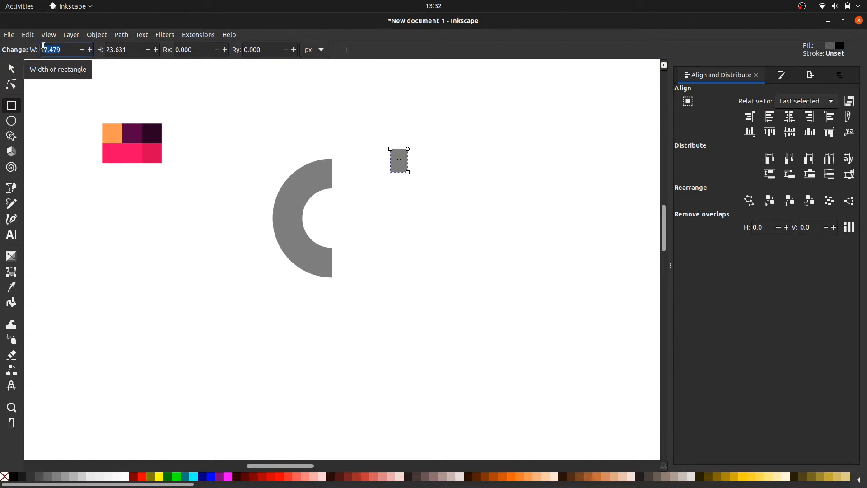
{"action": "type", "text": "30"}
{"action": "key", "text": "Tab"}
{"action": "type", "text": "3"}
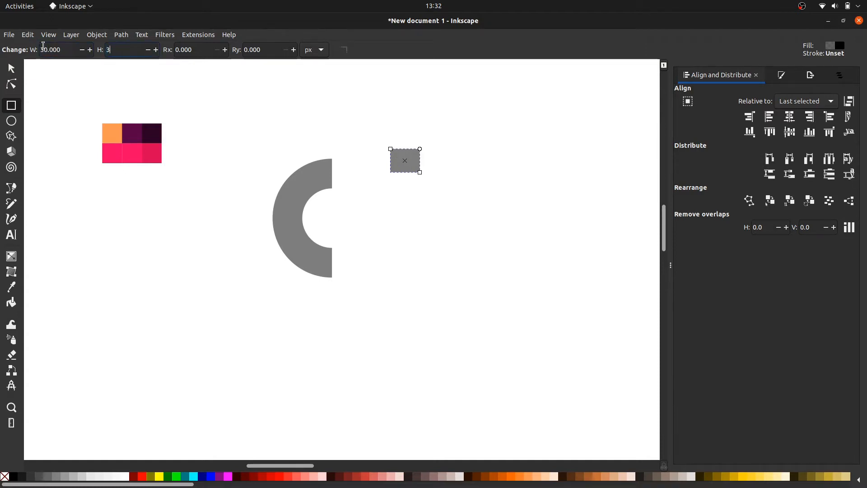
{"action": "type", "text": "0"}
{"action": "key", "text": "Return"}
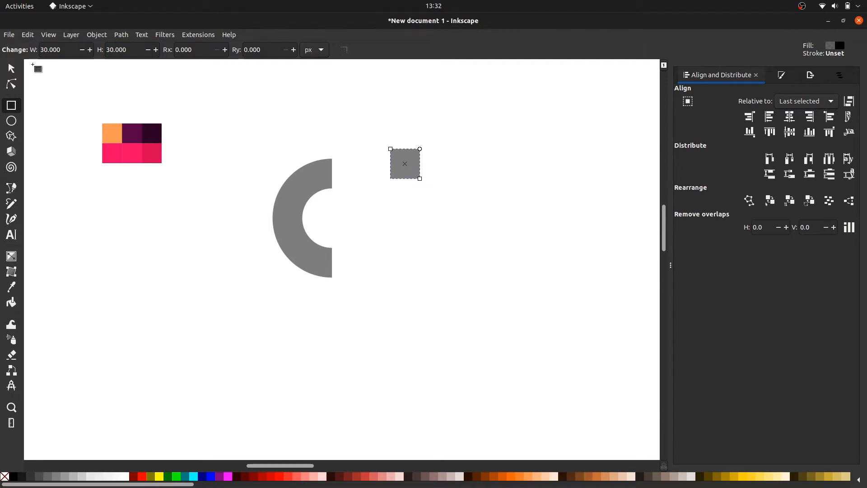
Place the square against the half ring's right edge and align its top with the half ring's top.
{"action": "left_click", "coordinate": [11, 68]}
{"action": "left_click", "coordinate": [316, 176], "text": "shift"}
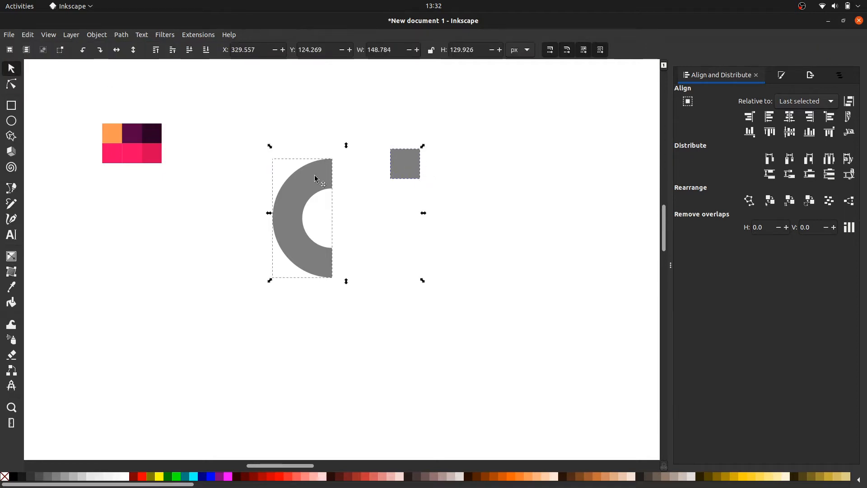
{"action": "left_click", "coordinate": [830, 116]}
{"action": "left_click", "coordinate": [771, 134]}
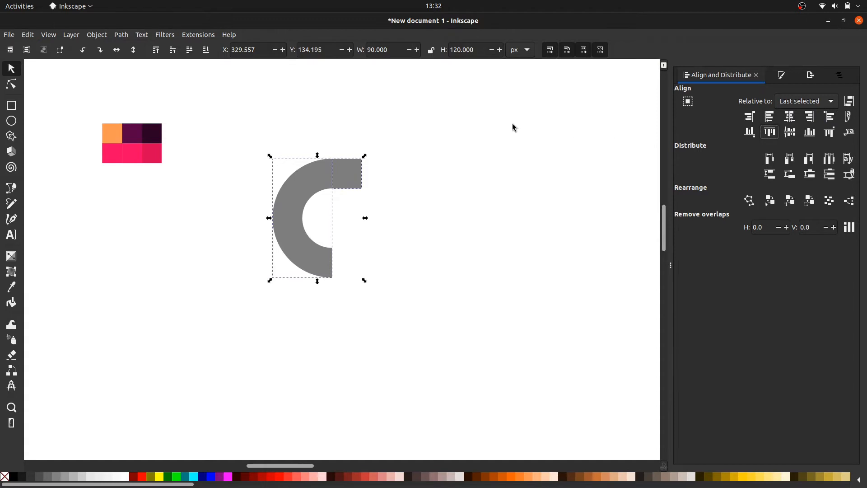
Duplicate the square and align the copy's bottom edge with the bottom of the half ring.
{"action": "left_click", "coordinate": [354, 170]}
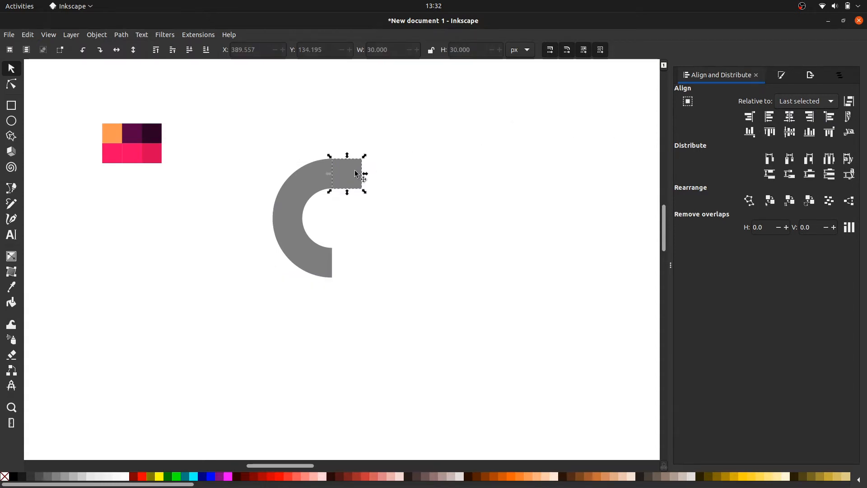
{"action": "right_click", "coordinate": [357, 178]}
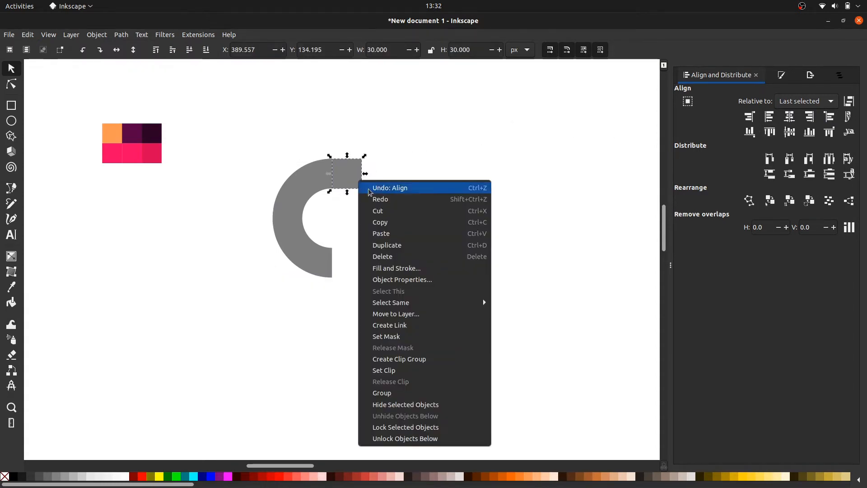
{"action": "left_click", "coordinate": [404, 245]}
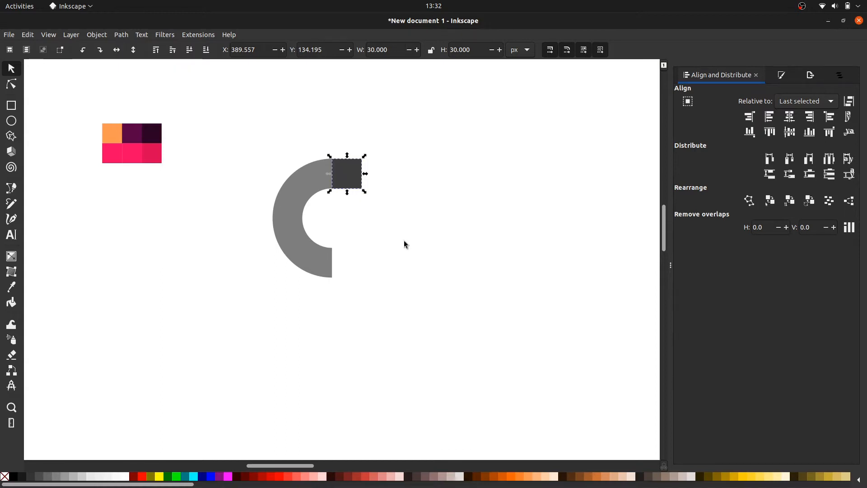
{"action": "left_click", "coordinate": [358, 185]}
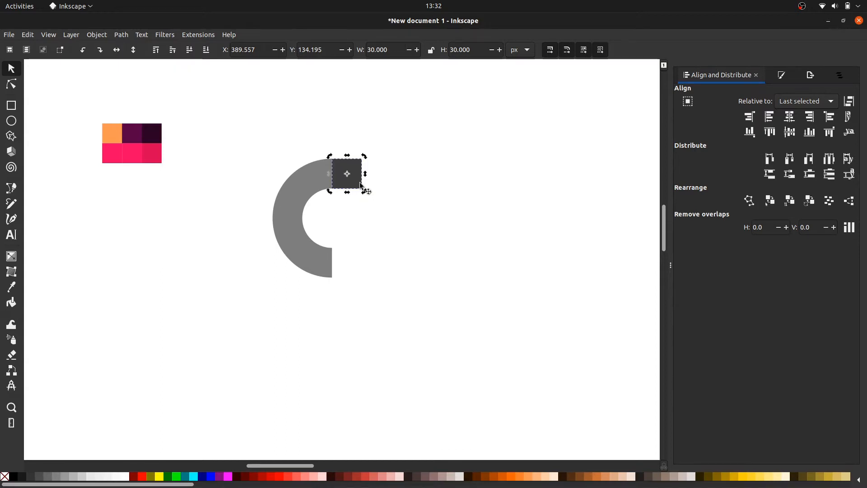
{"action": "left_click", "coordinate": [353, 177]}
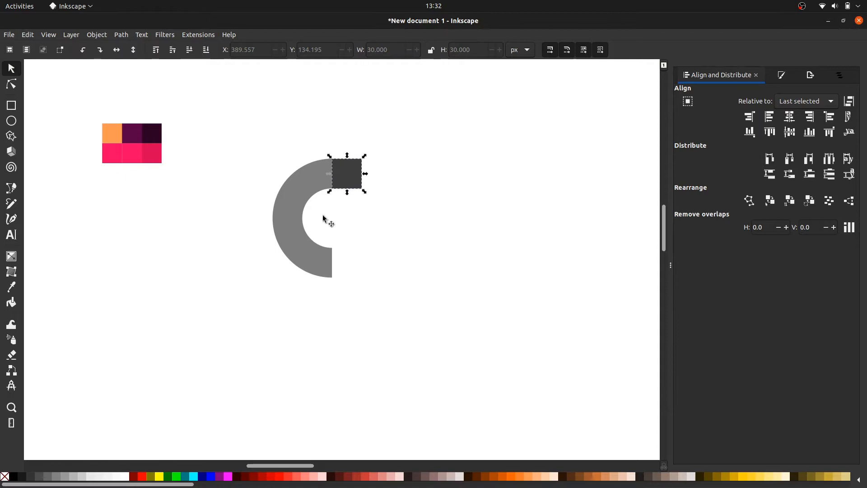
{"action": "left_click", "coordinate": [306, 258], "text": "shift"}
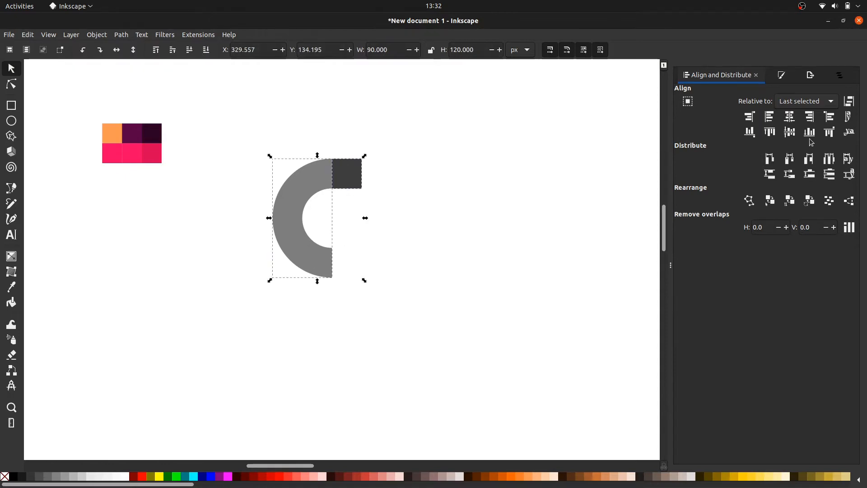
{"action": "left_click", "coordinate": [809, 132]}
{"action": "left_click", "coordinate": [468, 256]}
Fill both squares at the ends of the half ring with blue.
{"action": "left_click", "coordinate": [357, 269]}
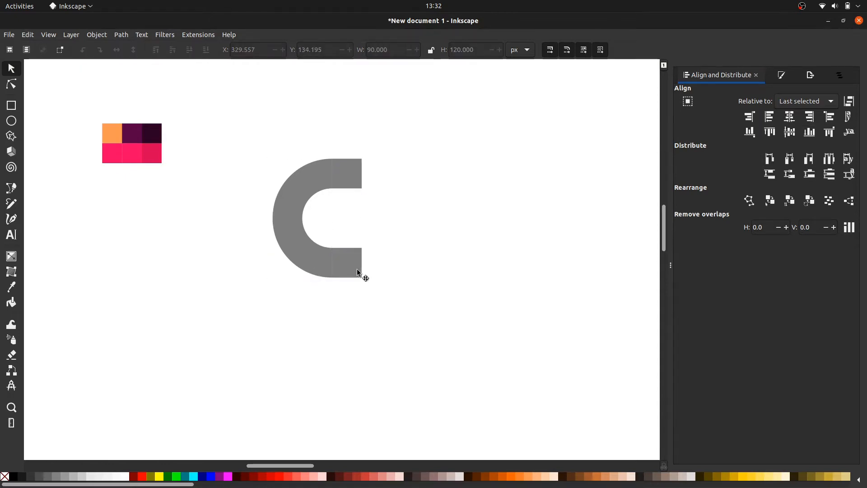
{"action": "left_click", "coordinate": [351, 183], "text": "shift"}
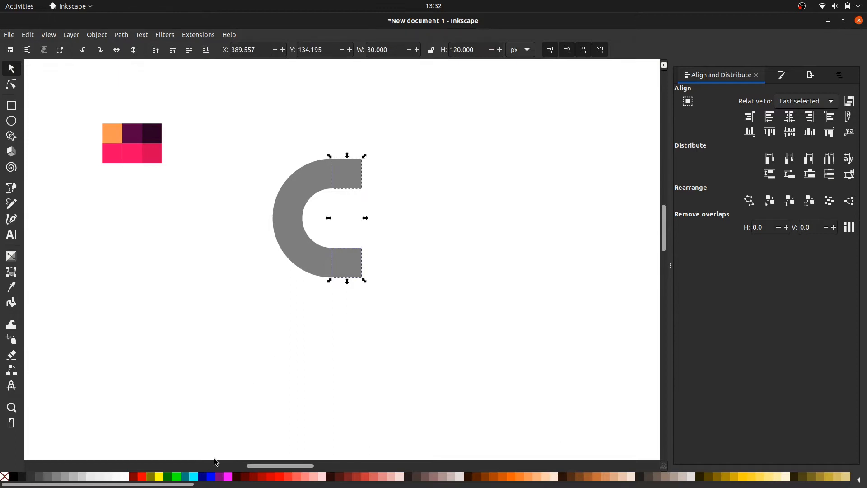
{"action": "left_click", "coordinate": [211, 478]}
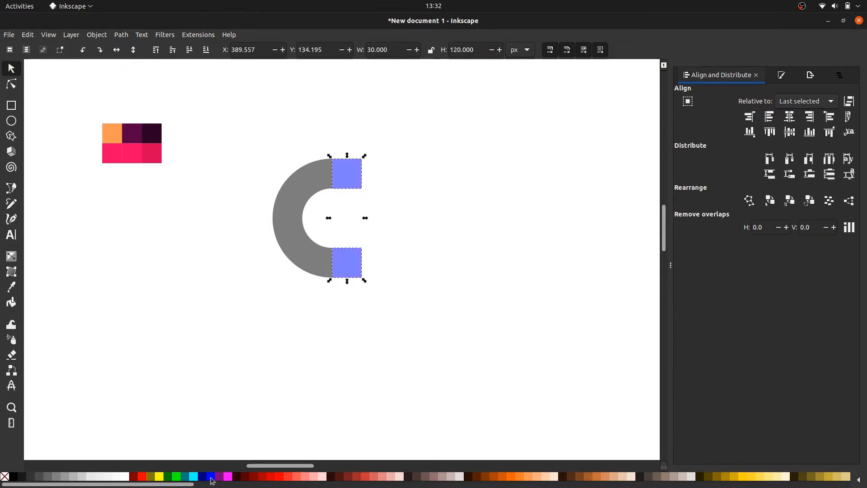
{"action": "left_click", "coordinate": [225, 361]}
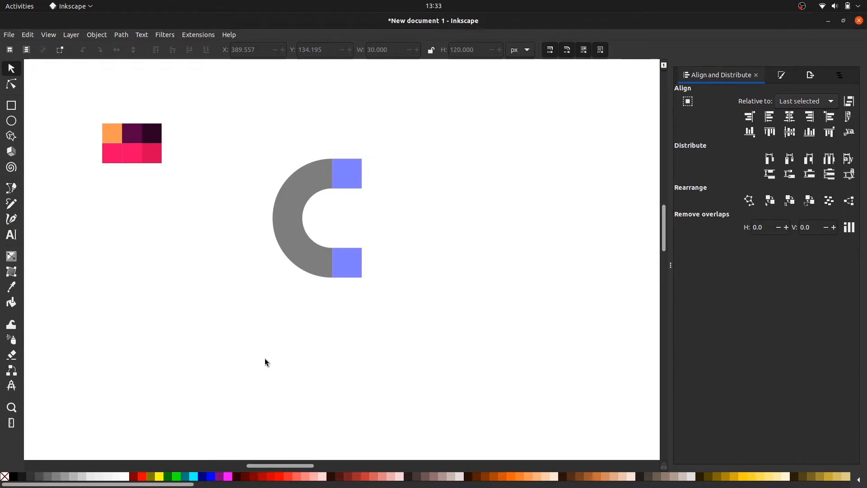
Draw an orange rectangle below the half ring and set its size to 60 by 60 px.
{"action": "key", "text": "r"}
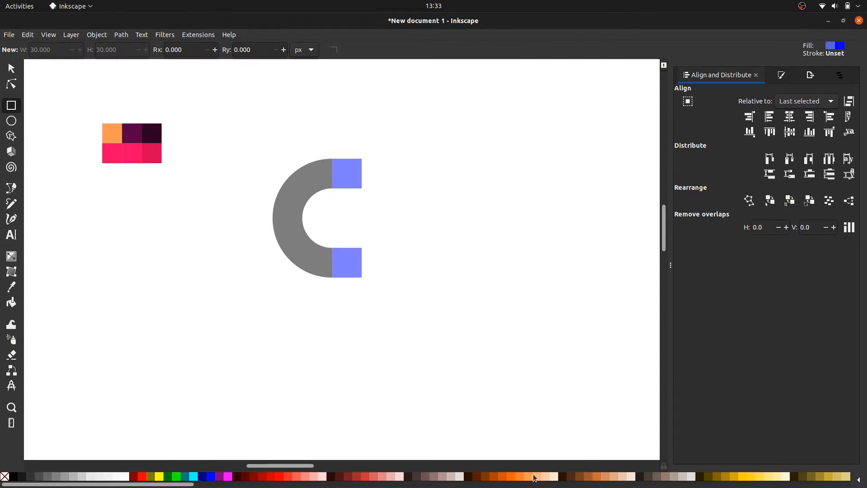
{"action": "left_click", "coordinate": [513, 477]}
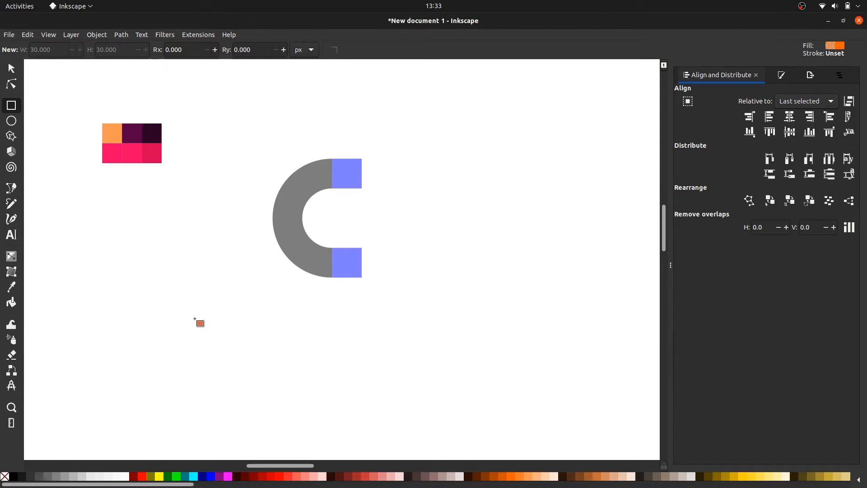
{"action": "left_click_drag", "start_coordinate": [194, 319], "coordinate": [251, 370]}
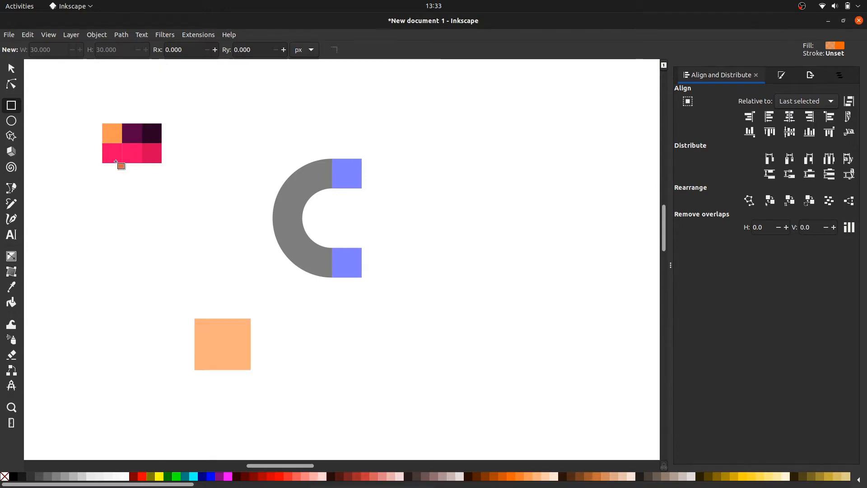
{"action": "left_click", "coordinate": [40, 50]}
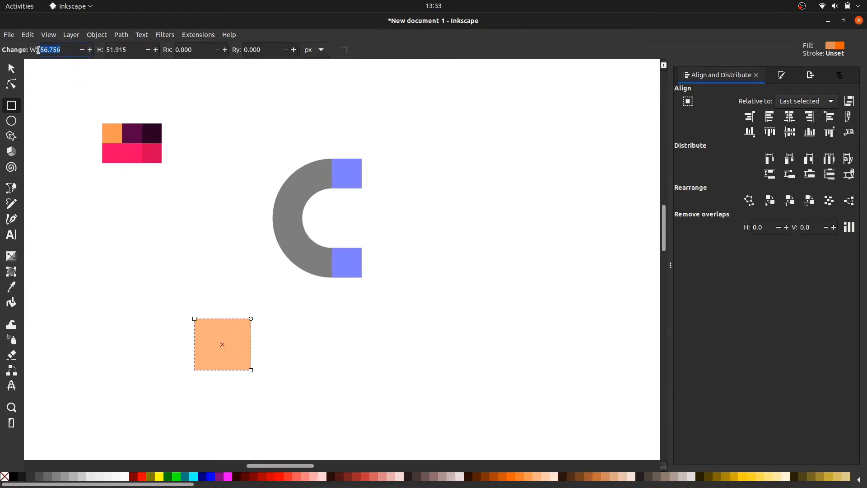
{"action": "type", "text": "30"}
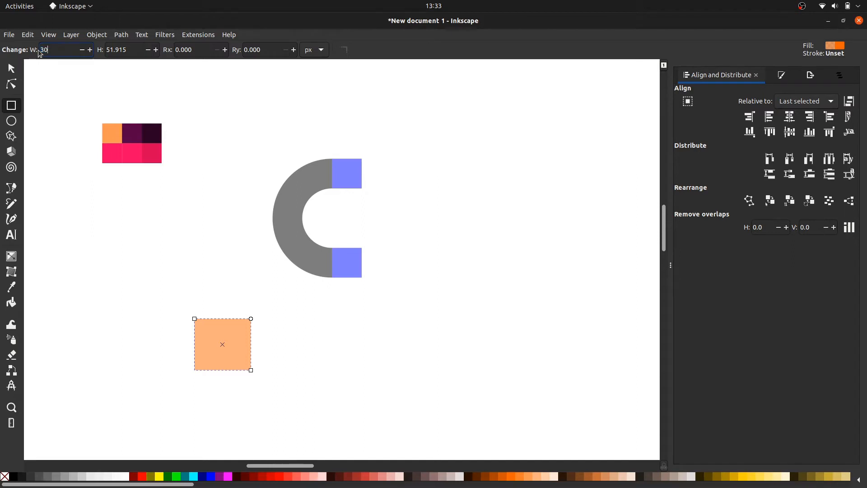
{"action": "key", "text": "Tab"}
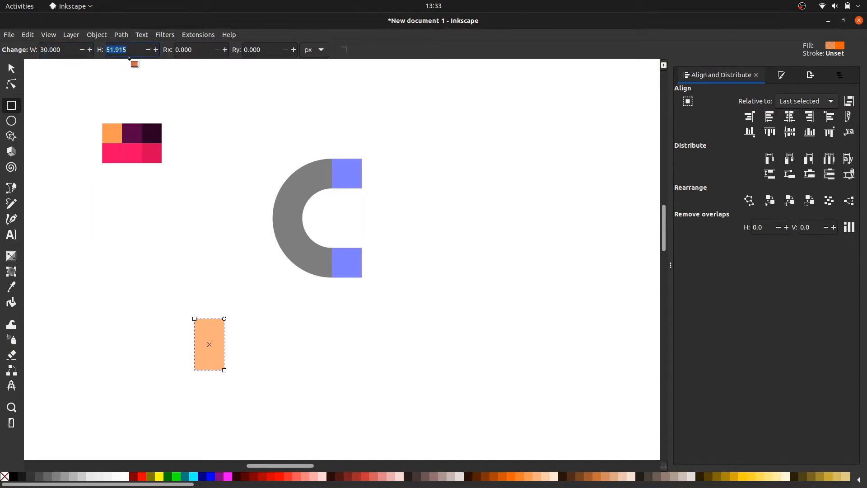
{"action": "key", "text": "shift+Tab"}
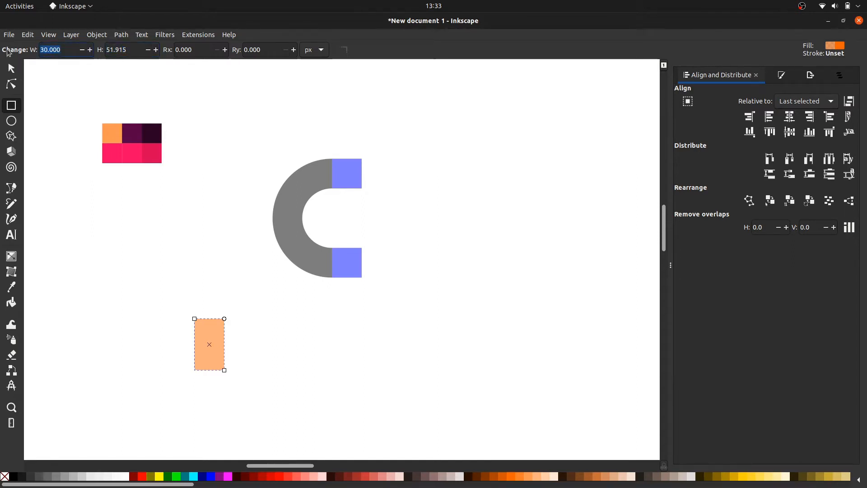
{"action": "type", "text": "60"}
{"action": "key", "text": "Tab"}
{"action": "type", "text": "60"}
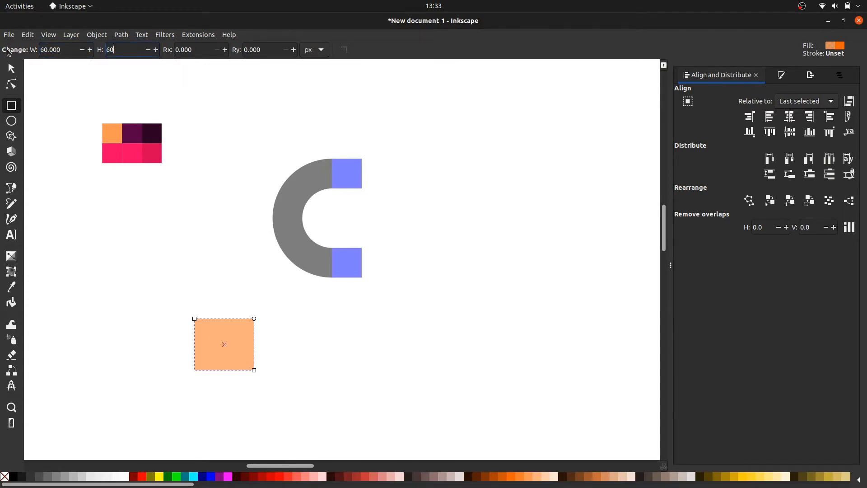
{"action": "key", "text": "Return"}
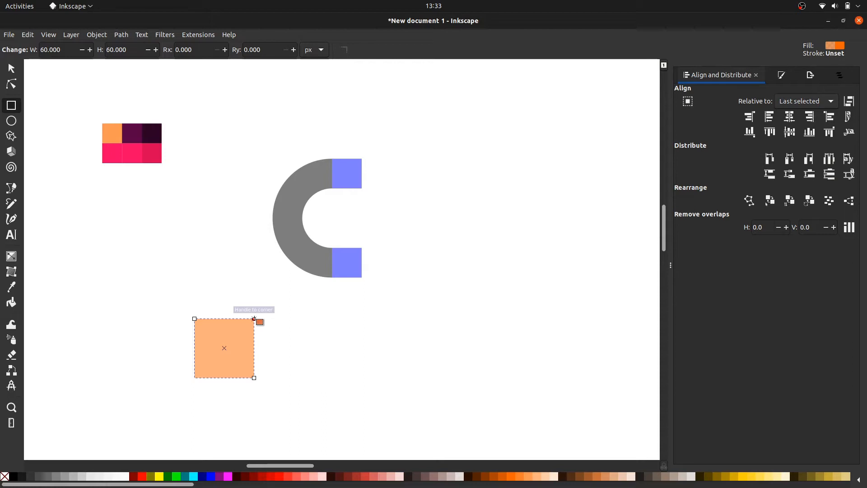
Round the orange square's corners fully to a 30 px radius to turn it into a circle.
{"action": "left_click_drag", "start_coordinate": [254, 318], "coordinate": [253, 399]}
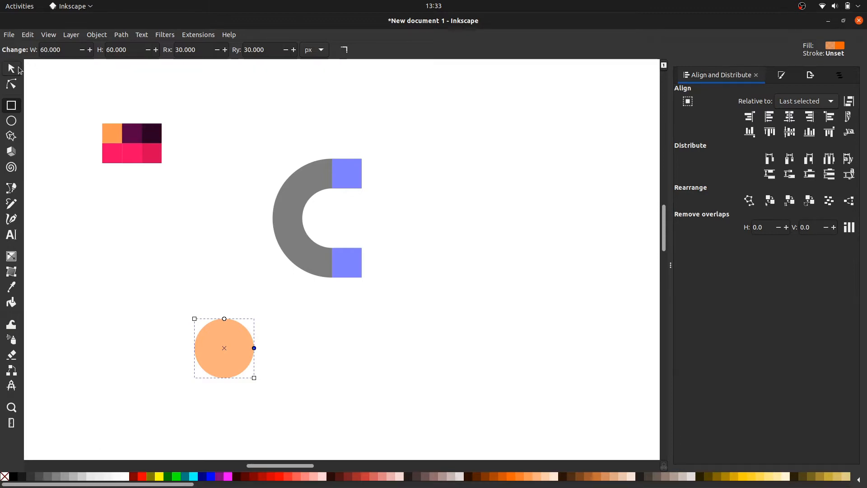
{"action": "left_click", "coordinate": [14, 69]}
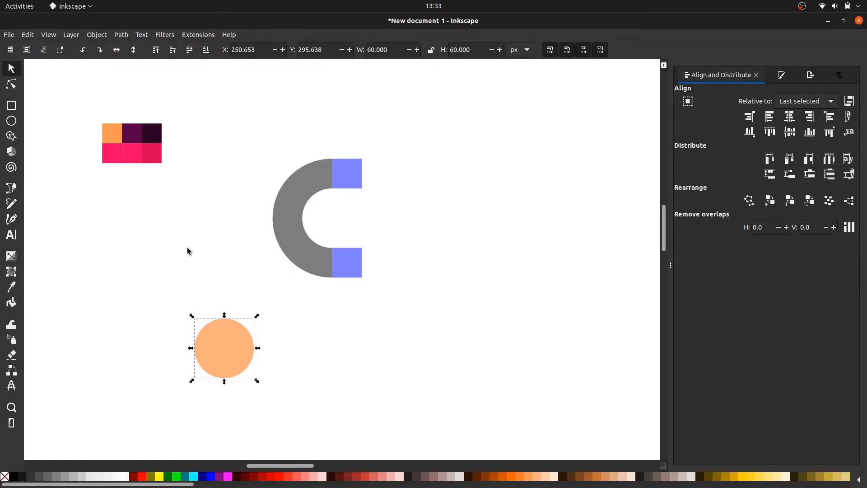
{"action": "key", "text": "Escape"}
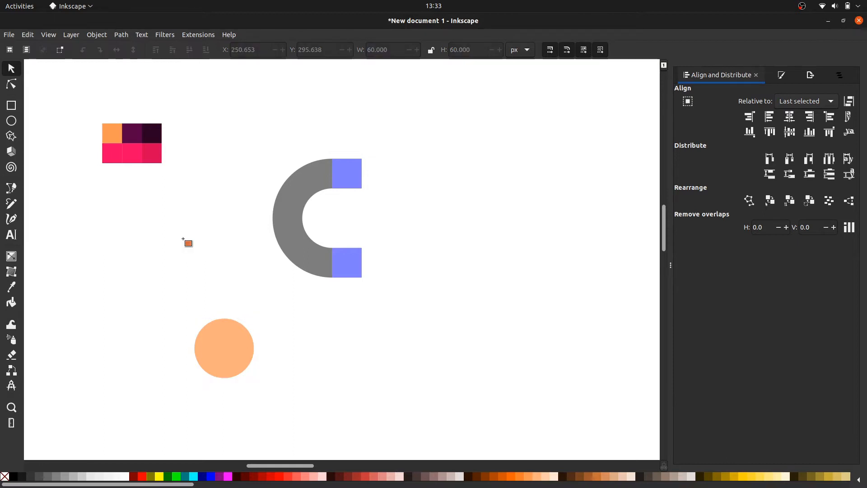
Draw an orange rectangle above the circle, set its size to 30 by 30 px and remove its corner rounding.
{"action": "key", "text": "r"}
{"action": "left_click_drag", "start_coordinate": [177, 233], "coordinate": [204, 277]}
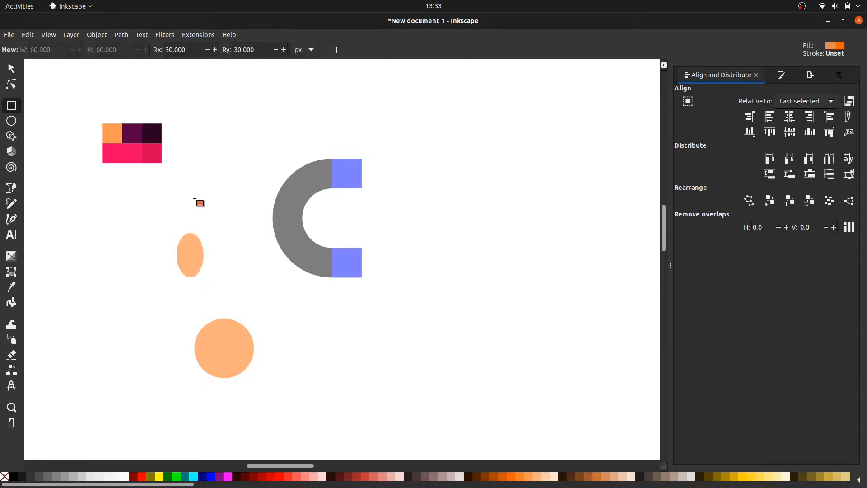
{"action": "left_click_drag", "start_coordinate": [72, 53], "coordinate": [9, 55]}
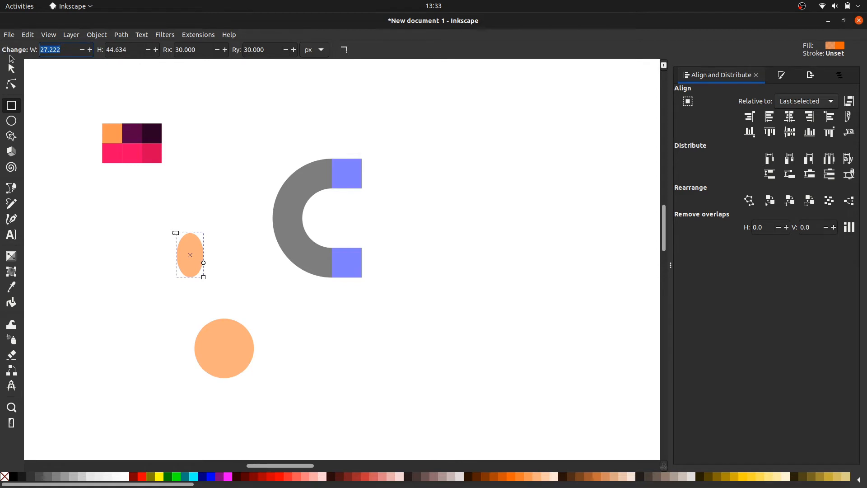
{"action": "type", "text": "30"}
{"action": "key", "text": "Tab"}
{"action": "type", "text": "30"}
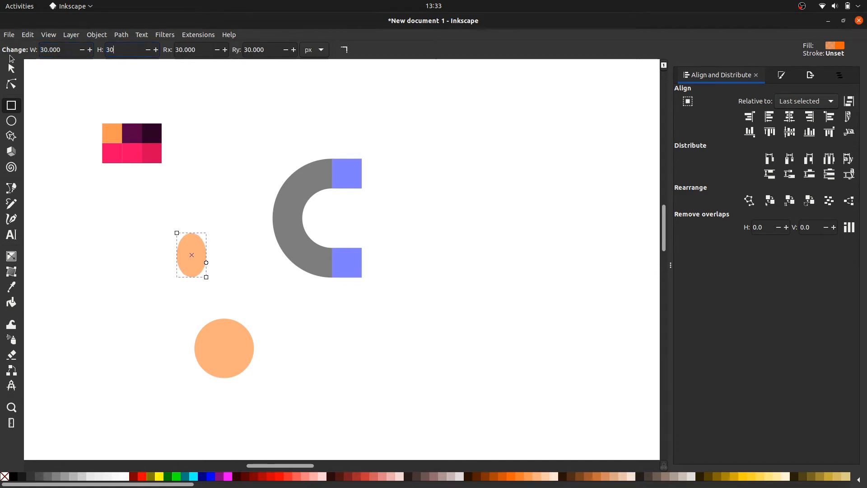
{"action": "key", "text": "Tab"}
{"action": "type", "text": "0"}
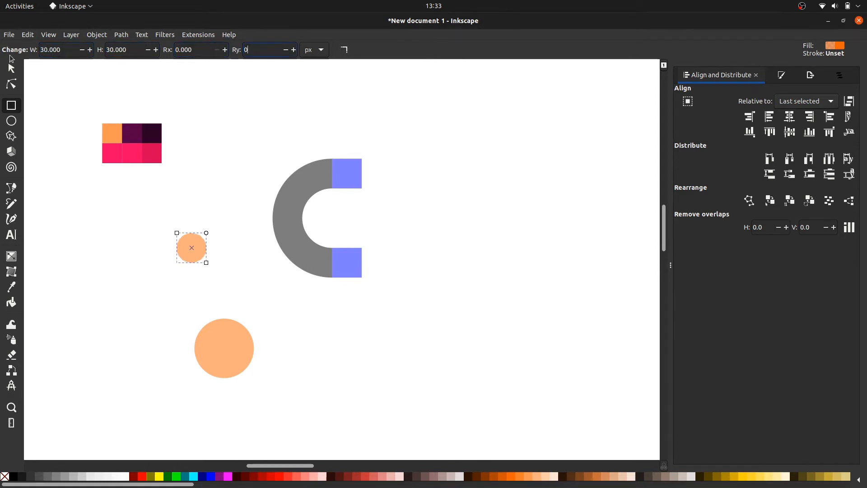
{"action": "key", "text": "Return"}
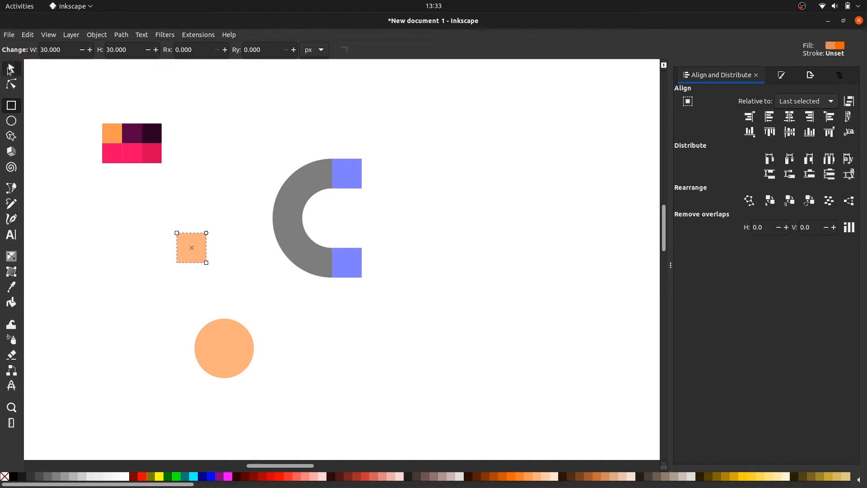
Align the small orange square to the left and top edges of the orange circle.
{"action": "key", "text": "s"}
{"action": "left_click", "coordinate": [221, 319], "text": "shift"}
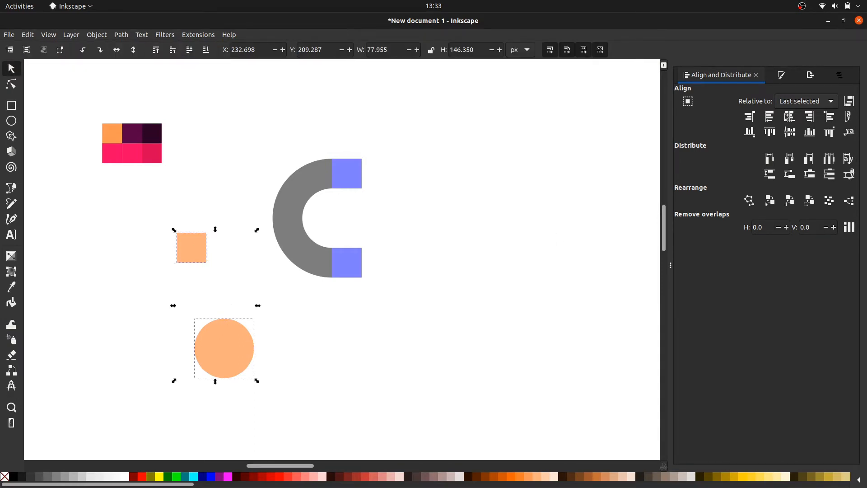
{"action": "left_click", "coordinate": [769, 116]}
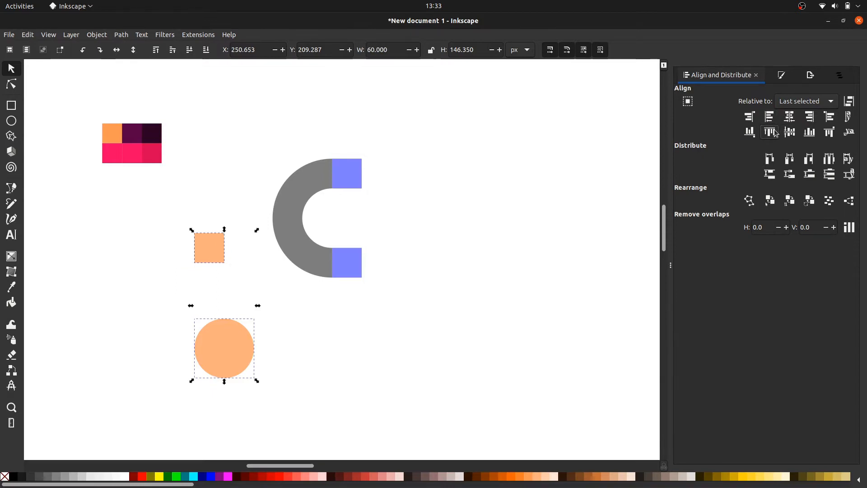
{"action": "left_click", "coordinate": [773, 132]}
{"action": "left_click", "coordinate": [280, 305]}
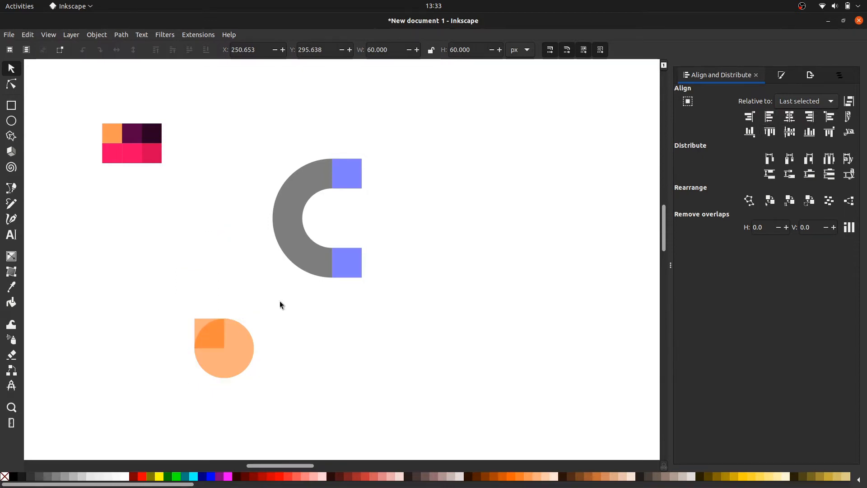
Intersect the small orange square with the circle to leave a quarter circle.
{"action": "left_click", "coordinate": [207, 330]}
{"action": "left_click", "coordinate": [227, 366], "text": "shift"}
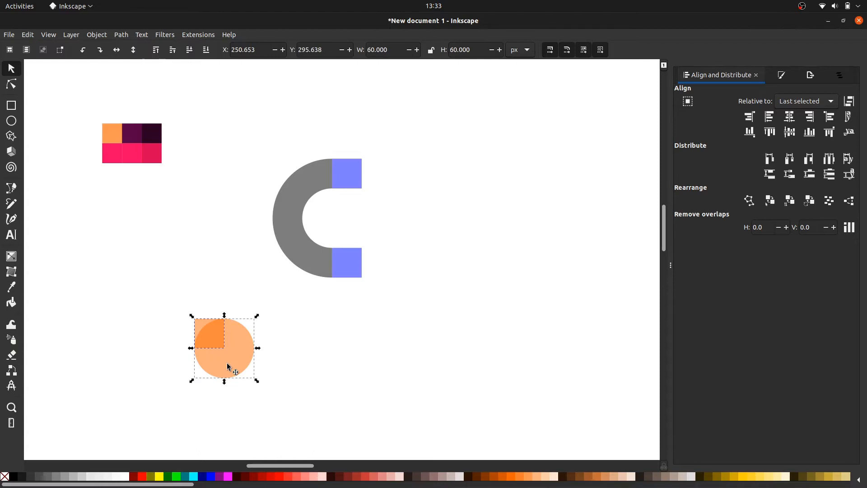
{"action": "left_click", "coordinate": [122, 35]}
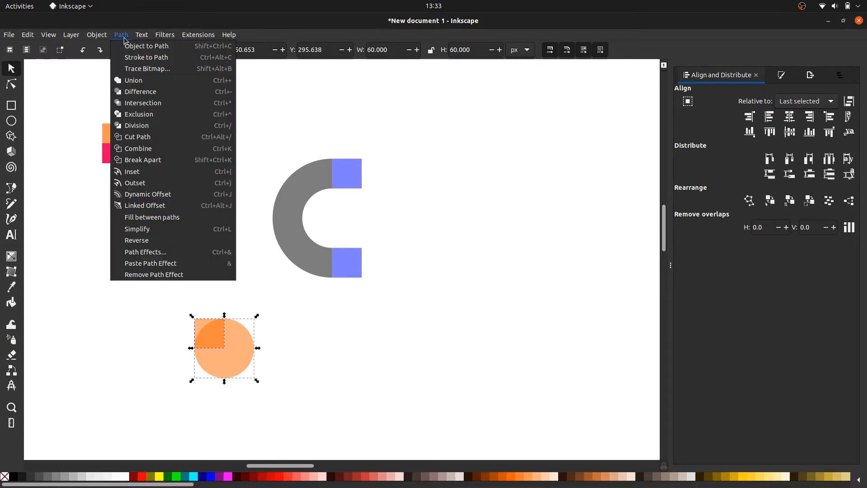
{"action": "left_click", "coordinate": [145, 103]}
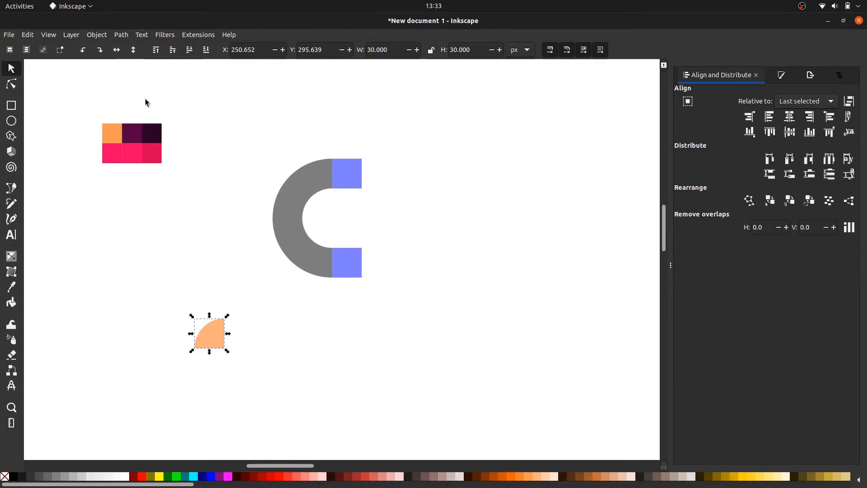
{"action": "left_click", "coordinate": [217, 248]}
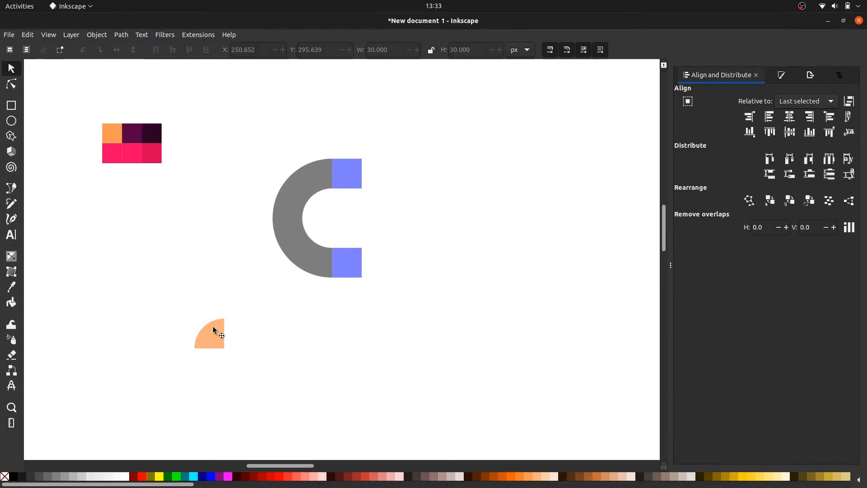
Duplicate the orange quarter circle and flip the copy horizontally.
{"action": "left_click", "coordinate": [214, 330]}
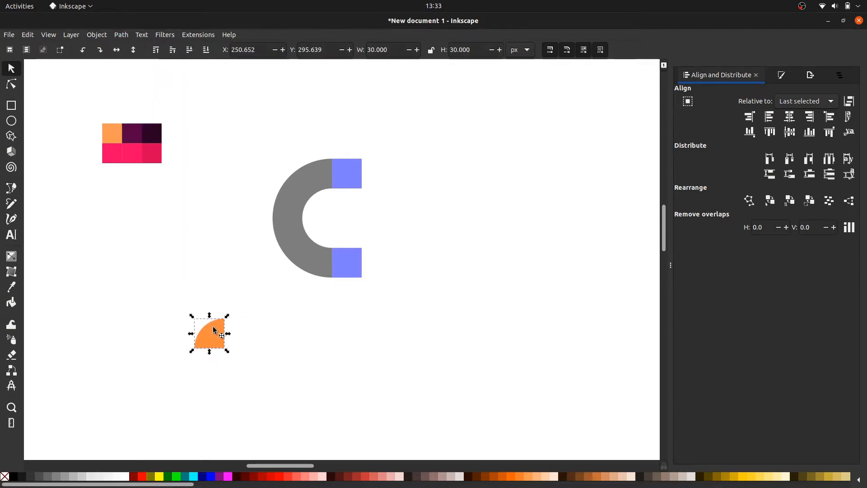
{"action": "right_click", "coordinate": [213, 326]}
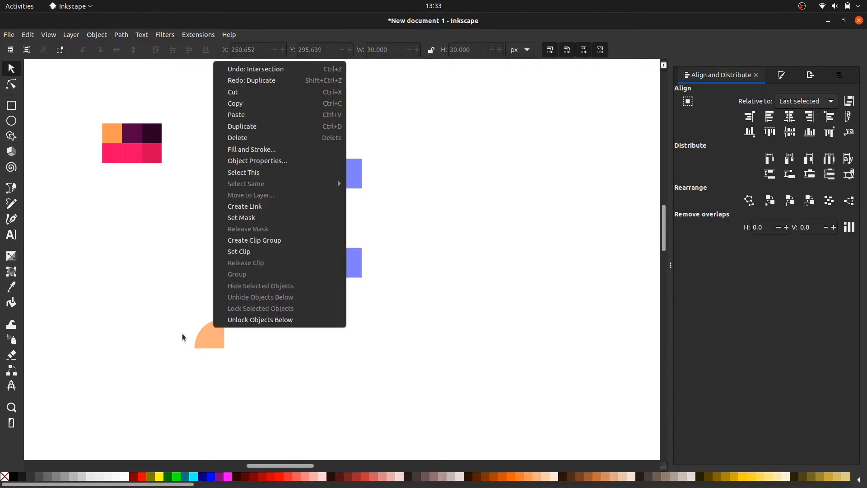
{"action": "left_click", "coordinate": [183, 333]}
{"action": "right_click", "coordinate": [202, 340]}
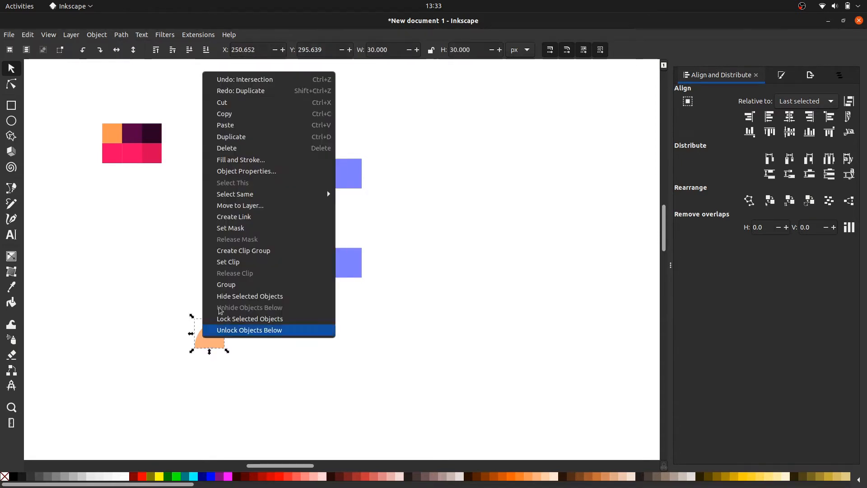
{"action": "left_click", "coordinate": [260, 136]}
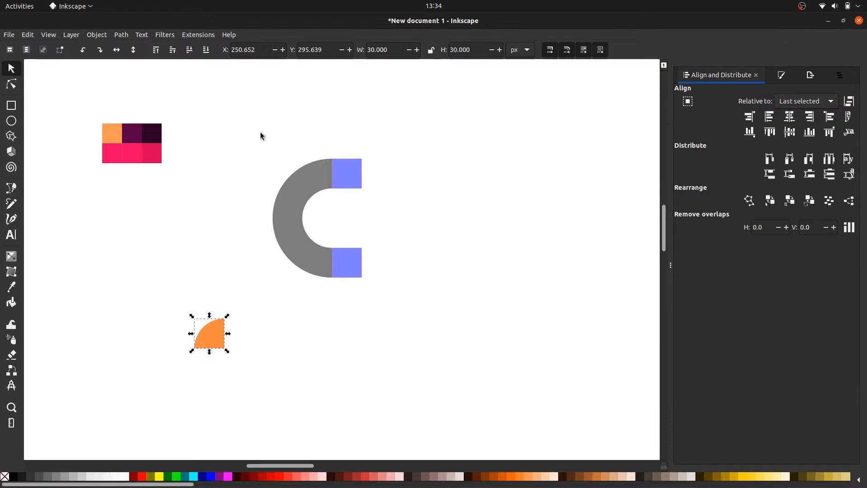
{"action": "left_click", "coordinate": [116, 49]}
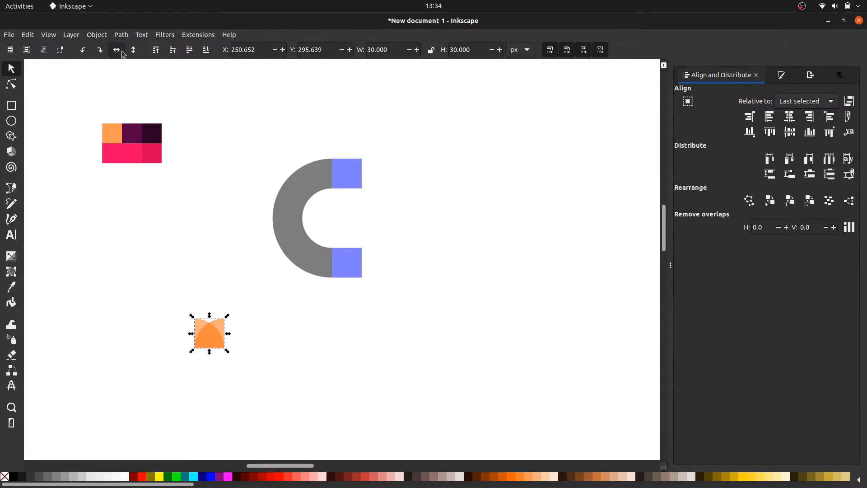
{"action": "left_click", "coordinate": [240, 326]}
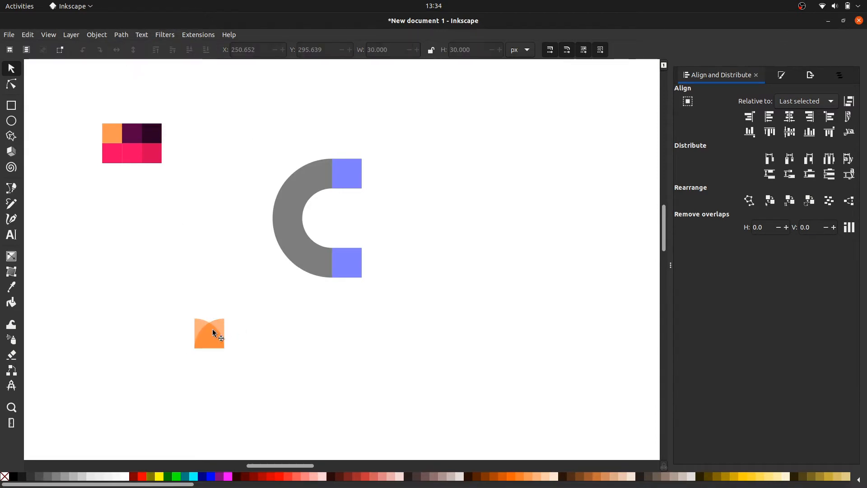
Align the flipped quarter's left edge to the right edge of the original quarter to form a semicircle.
{"action": "left_click", "coordinate": [214, 334]}
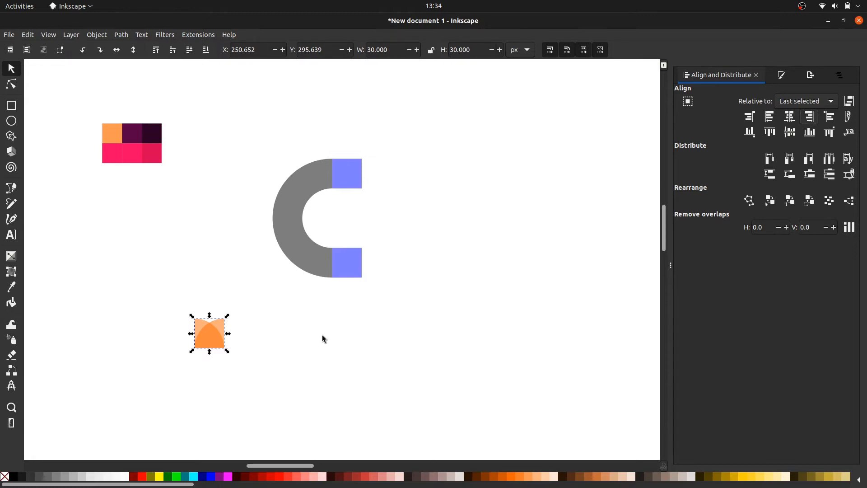
{"action": "key", "text": "Escape"}
{"action": "scroll", "coordinate": [216, 338], "scroll_direction": "up", "scroll_amount": 2}
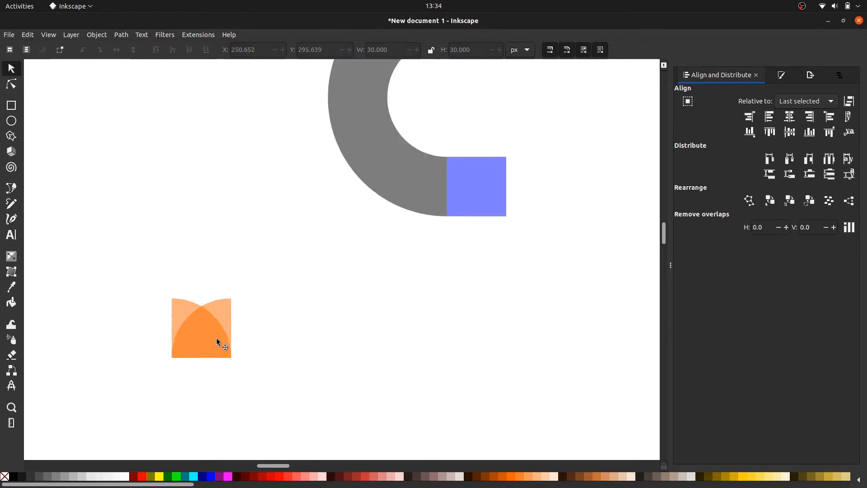
{"action": "scroll", "coordinate": [216, 337], "scroll_direction": "up", "scroll_amount": 1}
{"action": "left_click", "coordinate": [172, 283]}
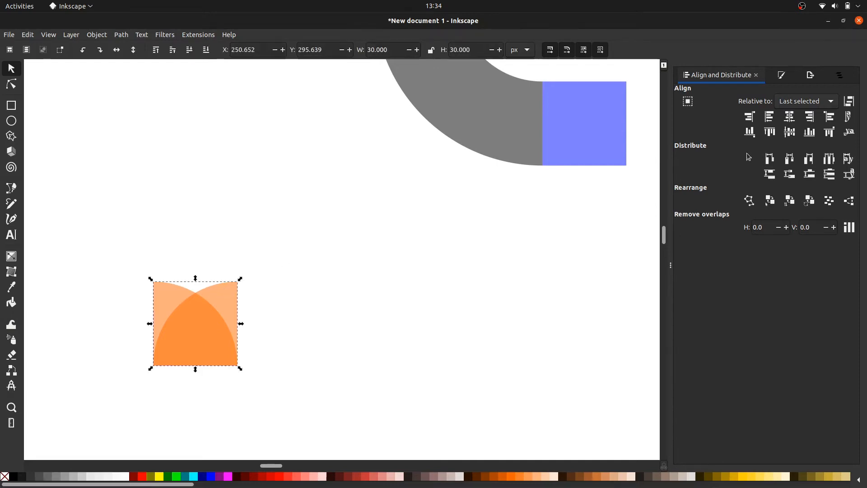
{"action": "left_click", "coordinate": [829, 116]}
{"action": "left_click", "coordinate": [481, 296]}
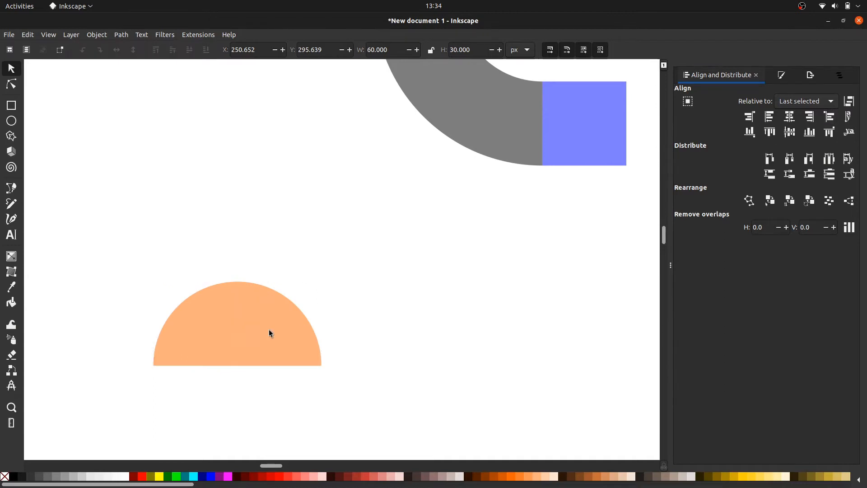
Duplicate the left quarter of the orange semicircle and flip the copy vertically.
{"action": "left_click", "coordinate": [272, 328]}
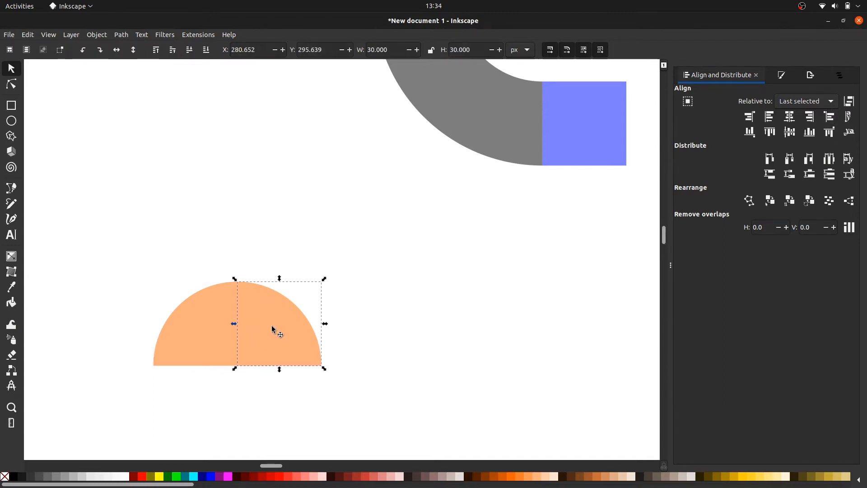
{"action": "left_click", "coordinate": [198, 314]}
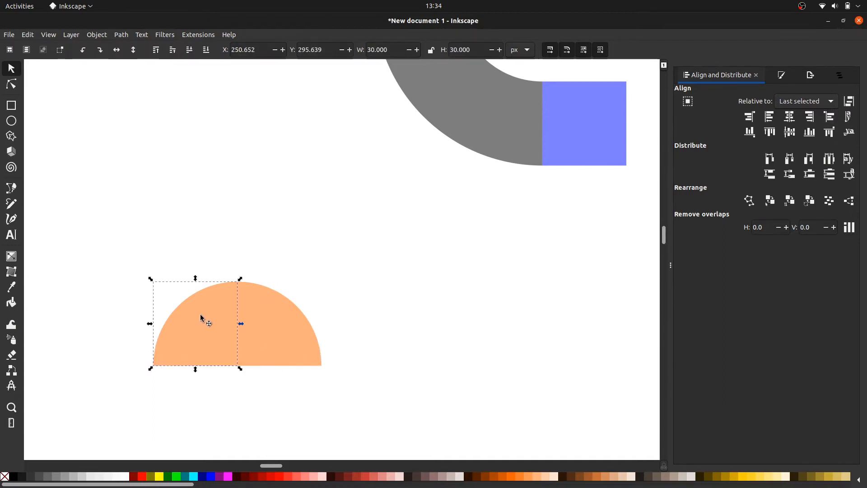
{"action": "right_click", "coordinate": [201, 315]}
{"action": "left_click", "coordinate": [291, 113]}
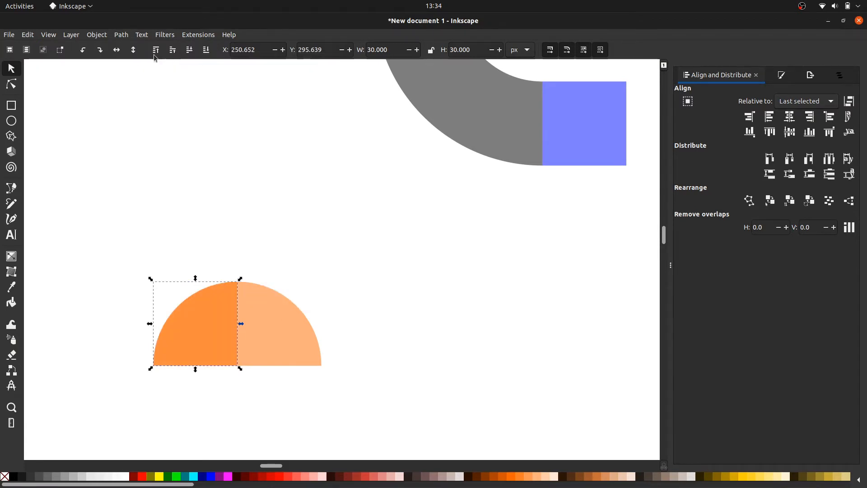
{"action": "left_click", "coordinate": [133, 49]}
{"action": "left_click", "coordinate": [189, 280]}
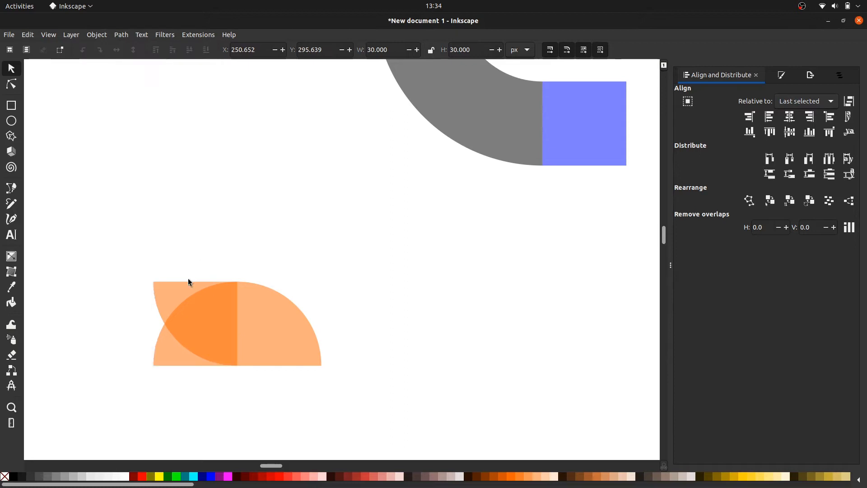
Align the vertically flipped quarter's top edge to the bottom edge of the upper-left quarter.
{"action": "left_click", "coordinate": [167, 346]}
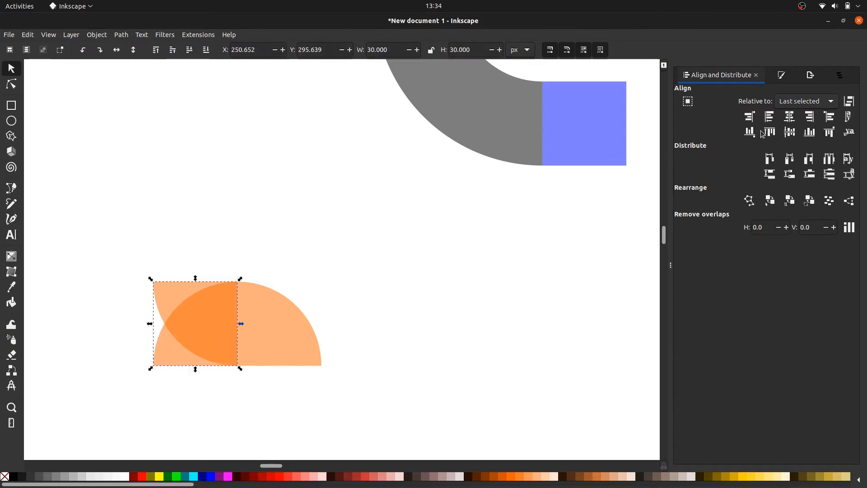
{"action": "left_click", "coordinate": [828, 132]}
{"action": "left_click", "coordinate": [441, 303]}
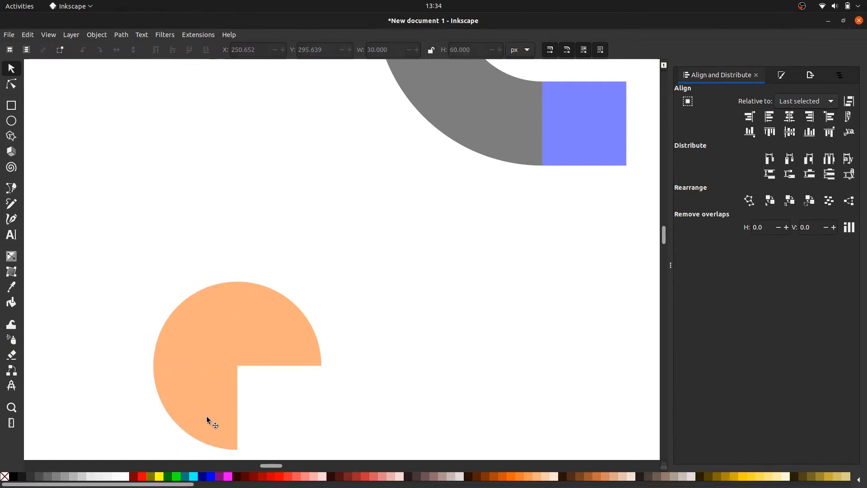
Duplicate the lower-left orange quarter and flip the copy horizontally.
{"action": "left_click", "coordinate": [207, 416]}
{"action": "right_click", "coordinate": [206, 416]}
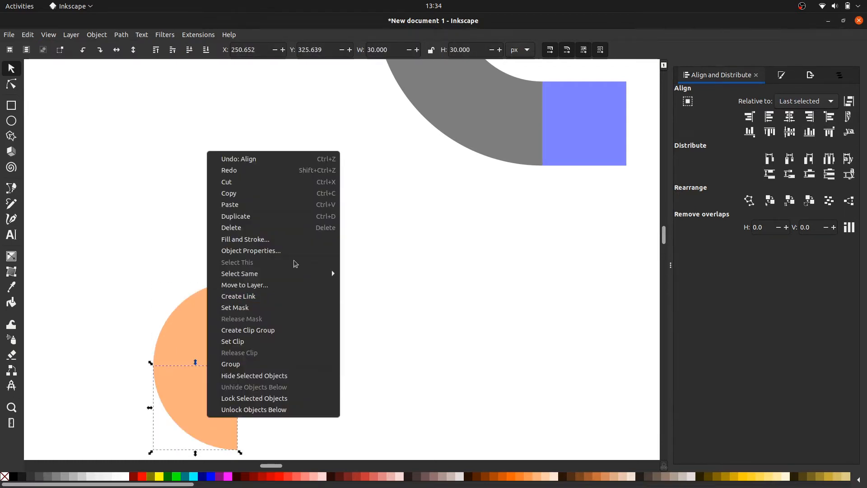
{"action": "left_click", "coordinate": [291, 216]}
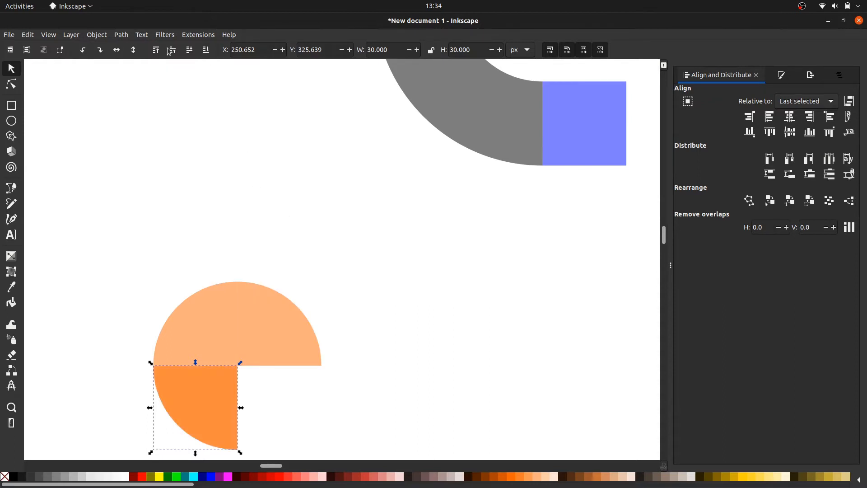
{"action": "left_click", "coordinate": [116, 50]}
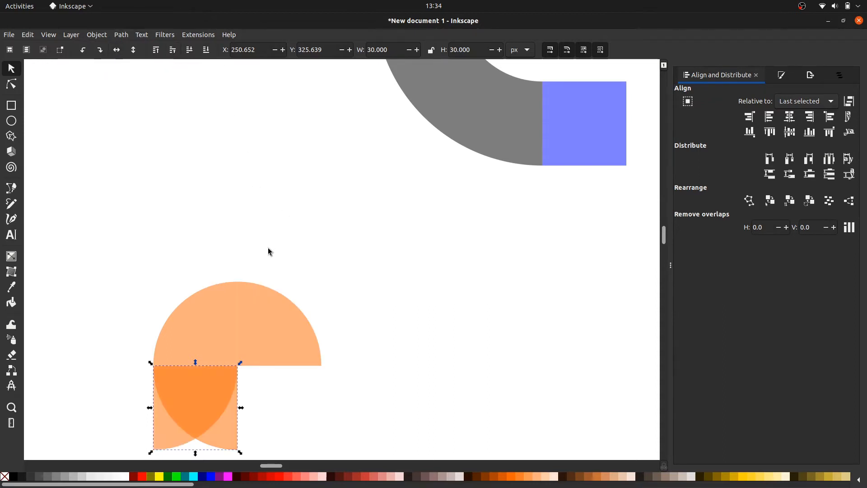
{"action": "left_click", "coordinate": [374, 288]}
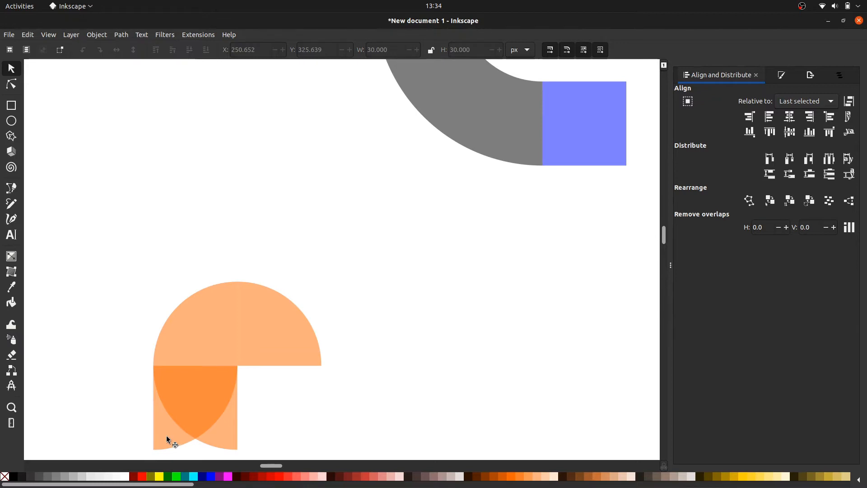
Align the flipped lower quarter's right edge with the upper-right quarter to complete the orange circle.
{"action": "left_click", "coordinate": [199, 418]}
{"action": "left_click", "coordinate": [300, 328], "text": "shift"}
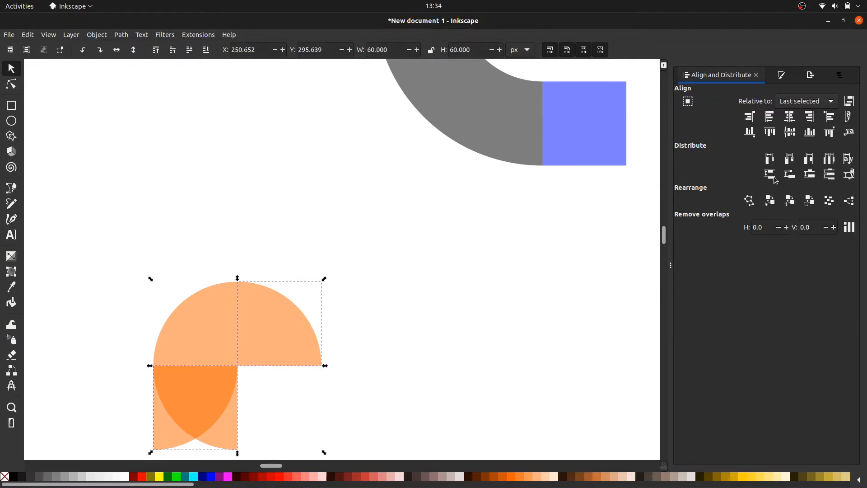
{"action": "left_click", "coordinate": [817, 117]}
{"action": "left_click", "coordinate": [483, 254]}
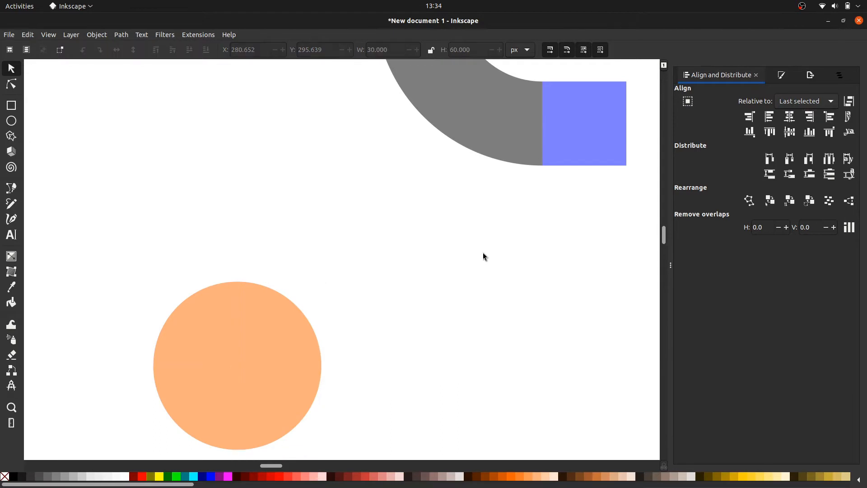
Draw a rectangle about 42 by 54 px to the right of the half ring and fill it with black.
{"action": "scroll", "coordinate": [484, 255], "scroll_direction": "down", "scroll_amount": 2, "text": "ctrl"}
{"action": "scroll", "coordinate": [483, 256], "scroll_direction": "right", "scroll_amount": 2}
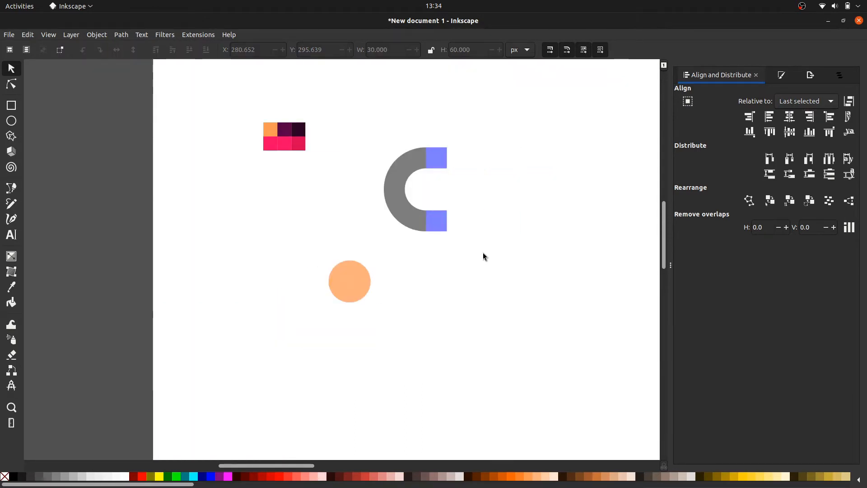
{"action": "scroll", "coordinate": [483, 257], "scroll_direction": "right", "scroll_amount": 1}
{"action": "scroll", "coordinate": [402, 219], "scroll_direction": "up", "scroll_amount": 2, "text": "ctrl"}
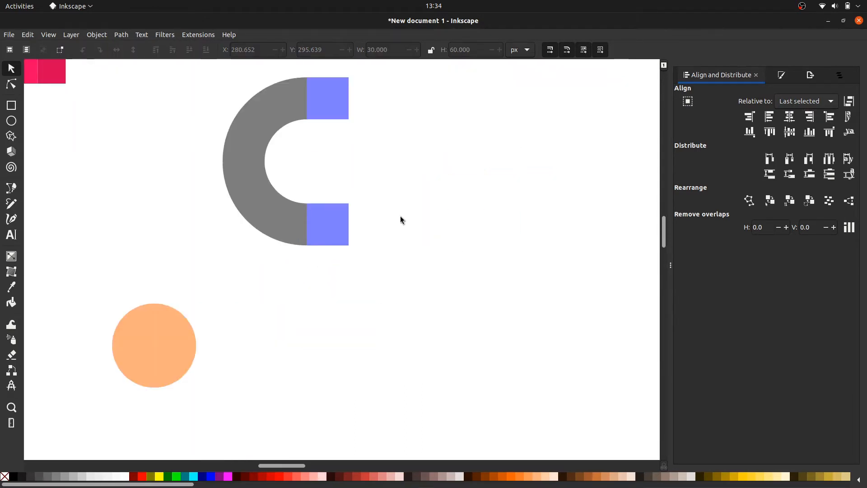
{"action": "scroll", "coordinate": [374, 227], "scroll_direction": "up", "scroll_amount": 2}
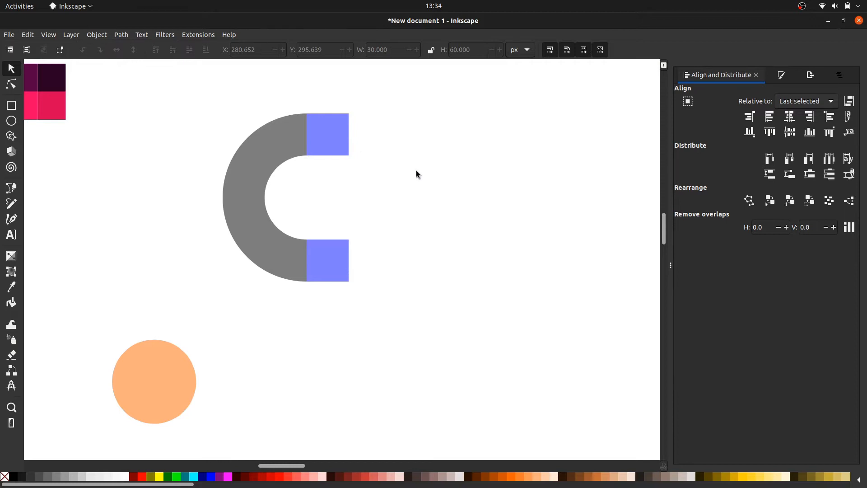
{"action": "key", "text": "r"}
{"action": "left_click_drag", "start_coordinate": [378, 148], "coordinate": [436, 224]}
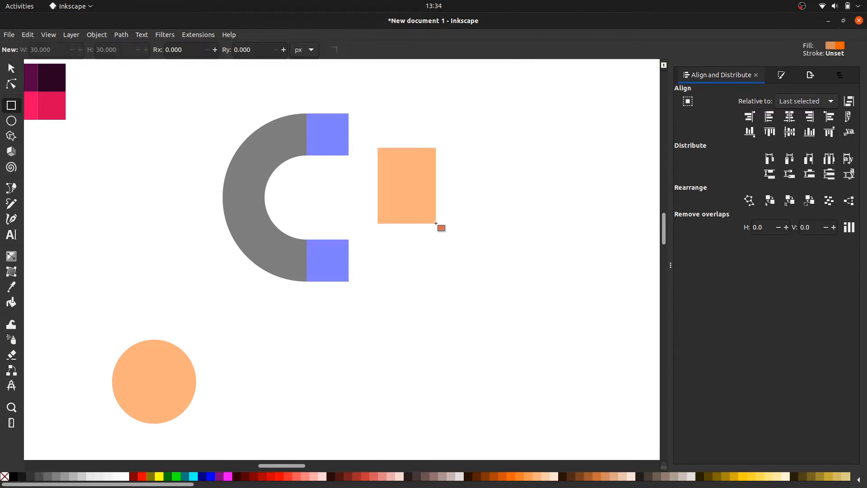
{"action": "left_click", "coordinate": [17, 478]}
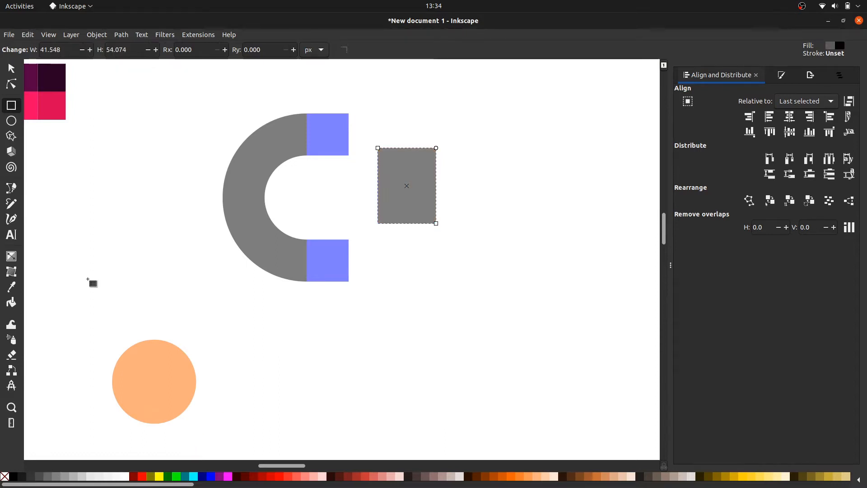
Set the black rectangle's size to 30 px wide and 120 px high.
{"action": "left_click", "coordinate": [44, 51]}
{"action": "type", "text": "30"}
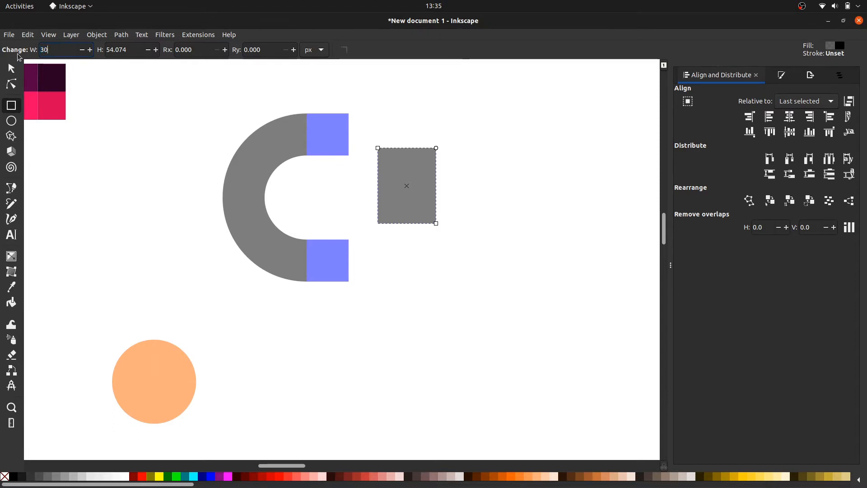
{"action": "key", "text": "Tab"}
{"action": "type", "text": "20"}
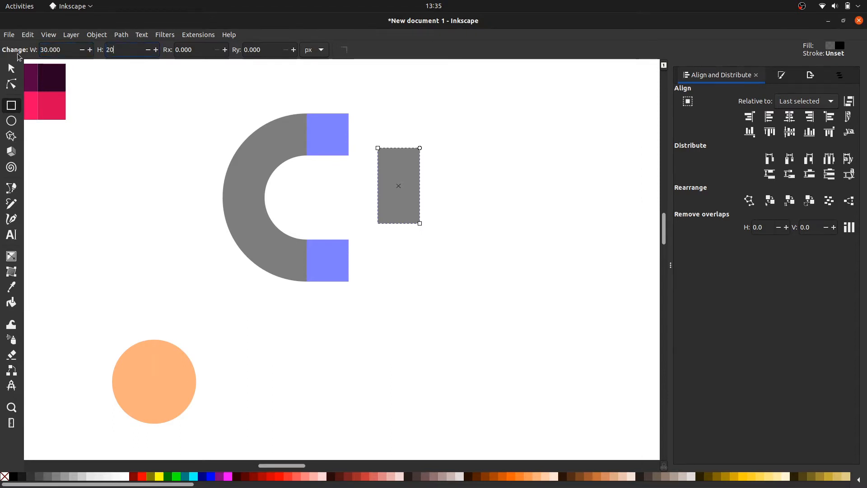
{"action": "key", "text": "Return"}
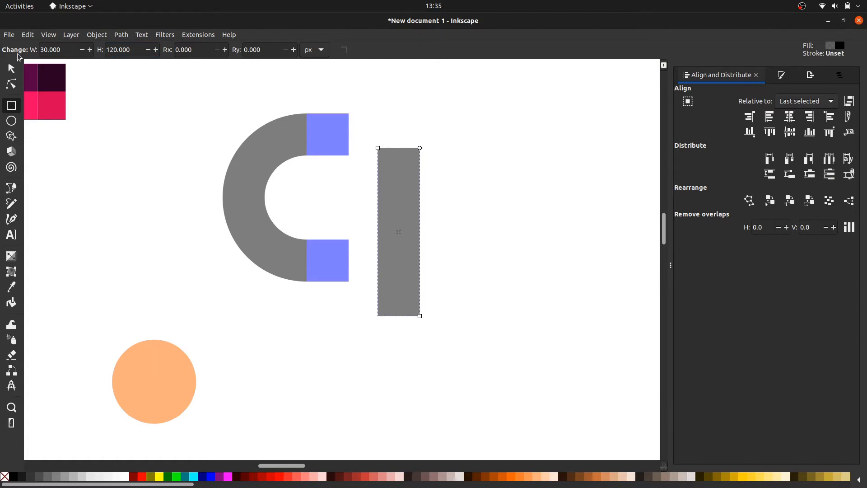
Align the bar's left edge to the right edge of the upper blue square and match their top edges.
{"action": "key", "text": "s"}
{"action": "left_click", "coordinate": [325, 120], "text": "shift"}
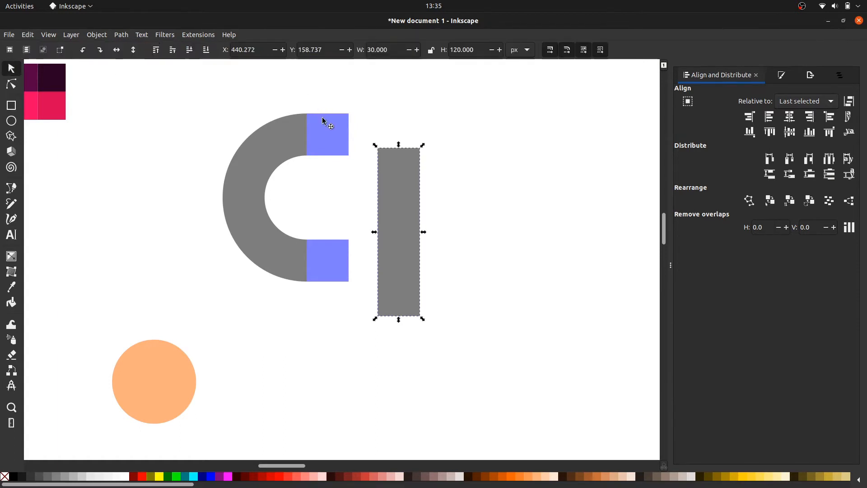
{"action": "left_click", "coordinate": [830, 117]}
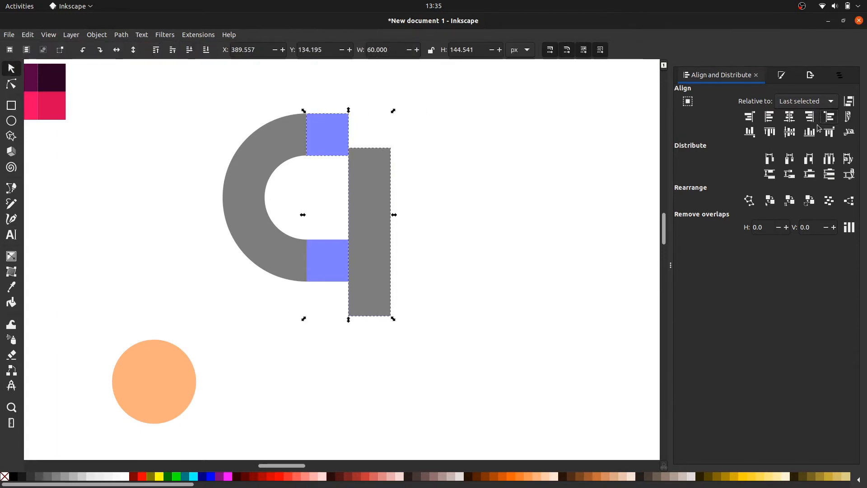
{"action": "left_click", "coordinate": [771, 135]}
{"action": "left_click", "coordinate": [524, 200]}
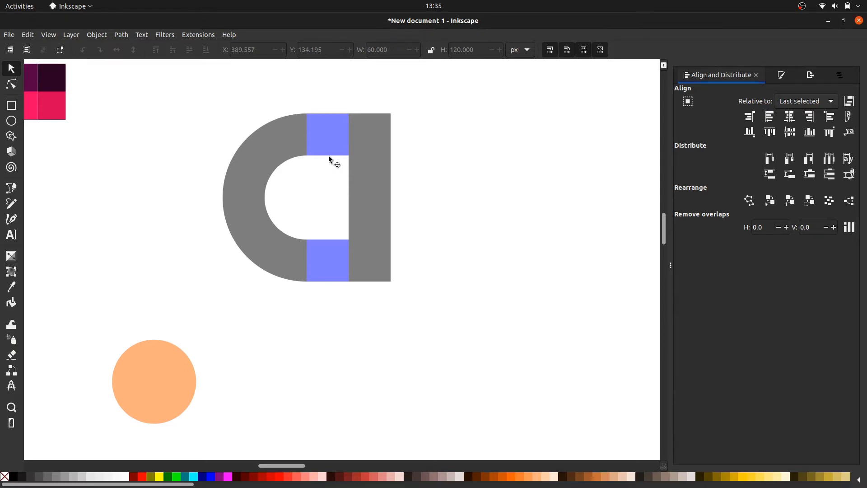
Group the half ring with the two blue squares at its ends.
{"action": "left_click", "coordinate": [314, 150]}
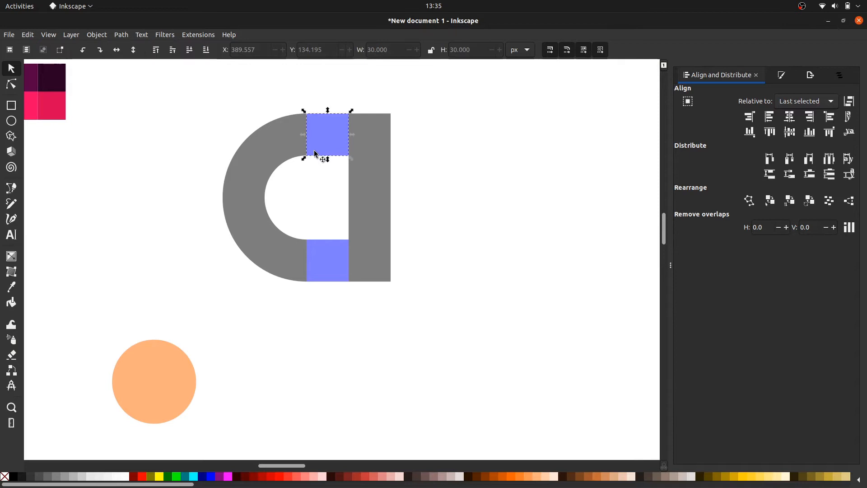
{"action": "left_click", "coordinate": [281, 151]}
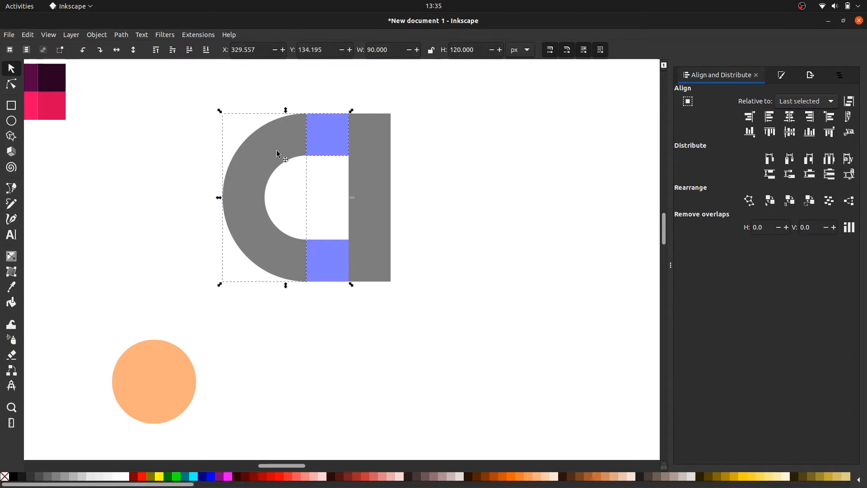
{"action": "right_click", "coordinate": [333, 252]}
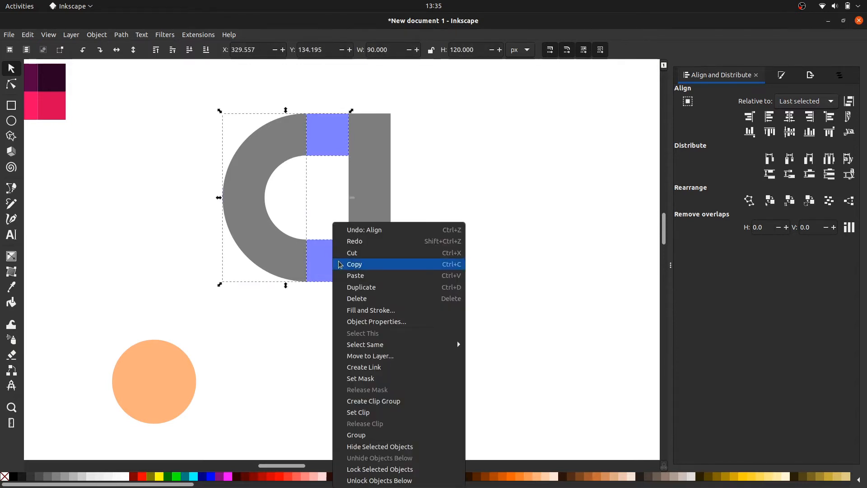
{"action": "left_click", "coordinate": [379, 434]}
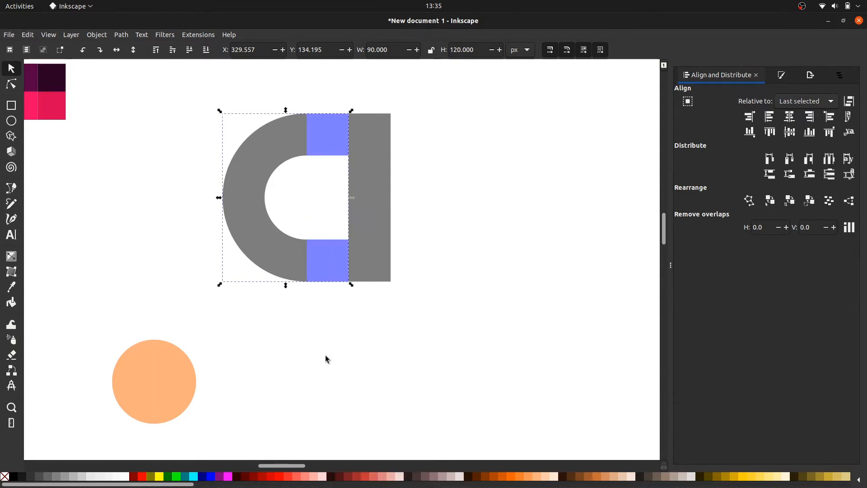
Duplicate the half-ring group and flip the copy horizontally.
{"action": "right_click", "coordinate": [260, 252]}
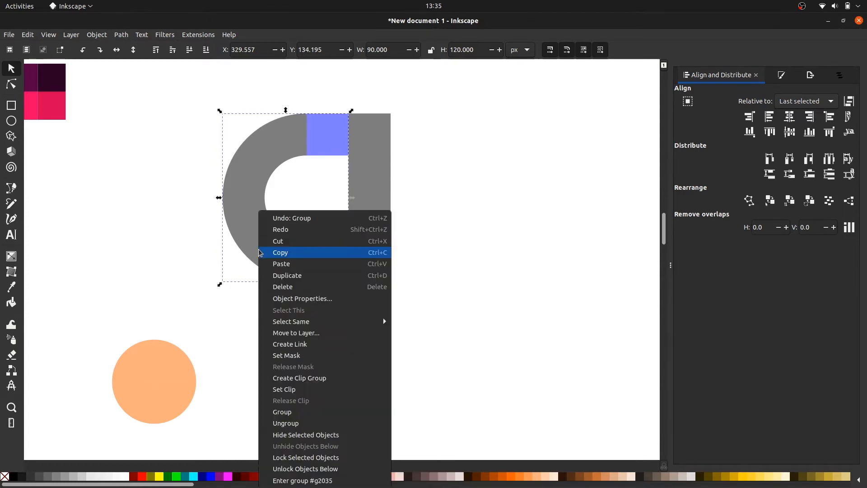
{"action": "left_click", "coordinate": [273, 272]}
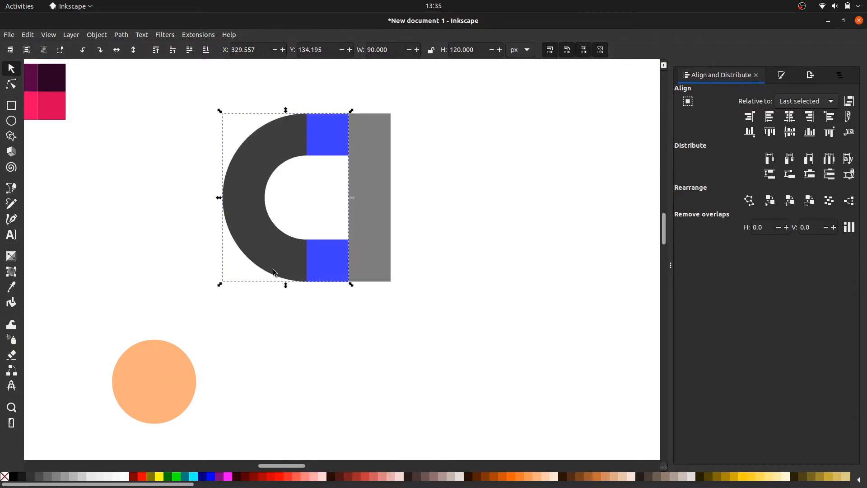
{"action": "left_click", "coordinate": [114, 52]}
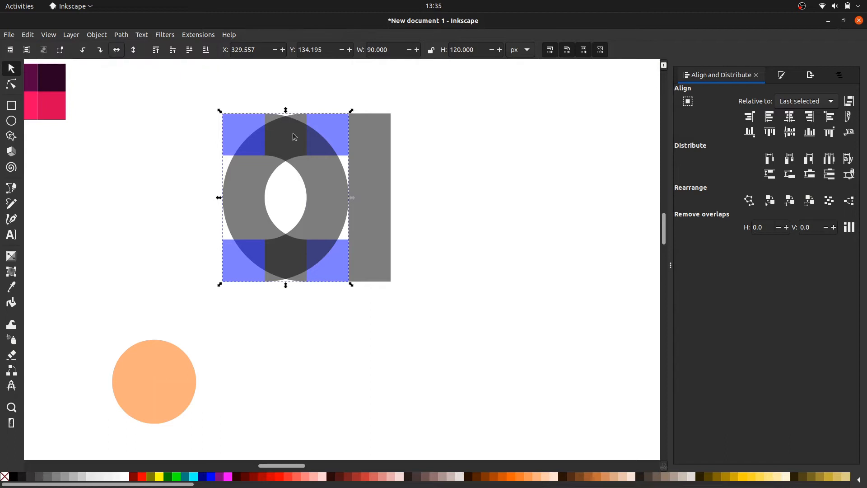
Align the flipped half-ring group's left edge to the right edge of the vertical bar.
{"action": "left_click", "coordinate": [371, 149], "text": "shift"}
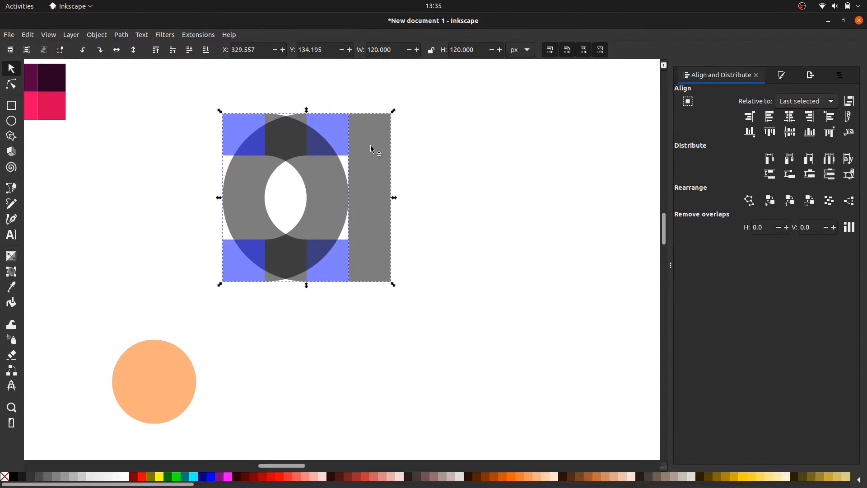
{"action": "left_click", "coordinate": [829, 117]}
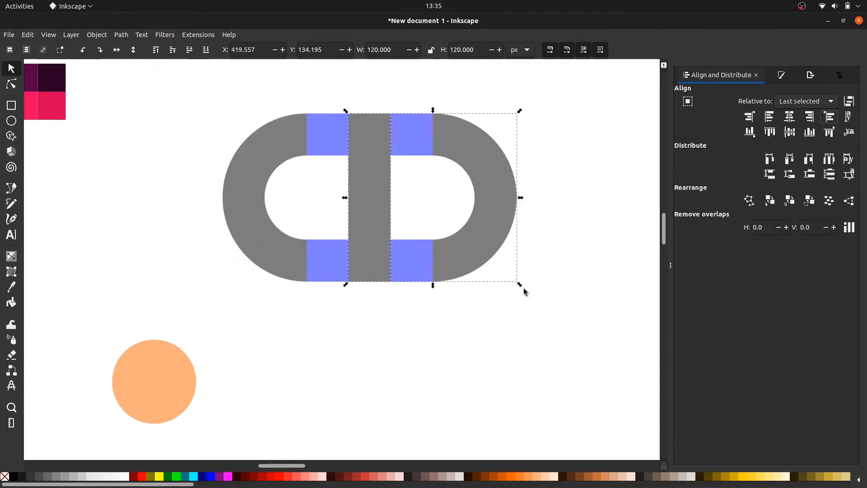
{"action": "left_click", "coordinate": [522, 294]}
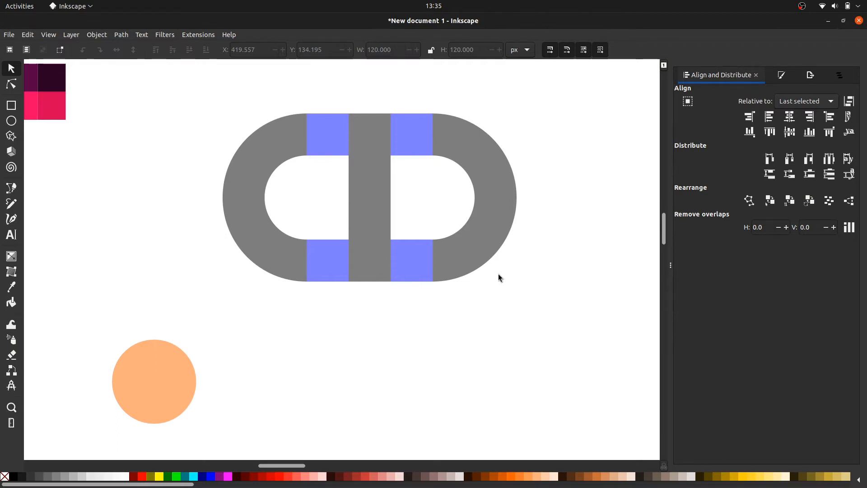
Duplicate the orange circle's lower-right quarter and align the copy to the vertical bar's left and top edges.
{"action": "left_click", "coordinate": [187, 389]}
{"action": "right_click", "coordinate": [187, 391]}
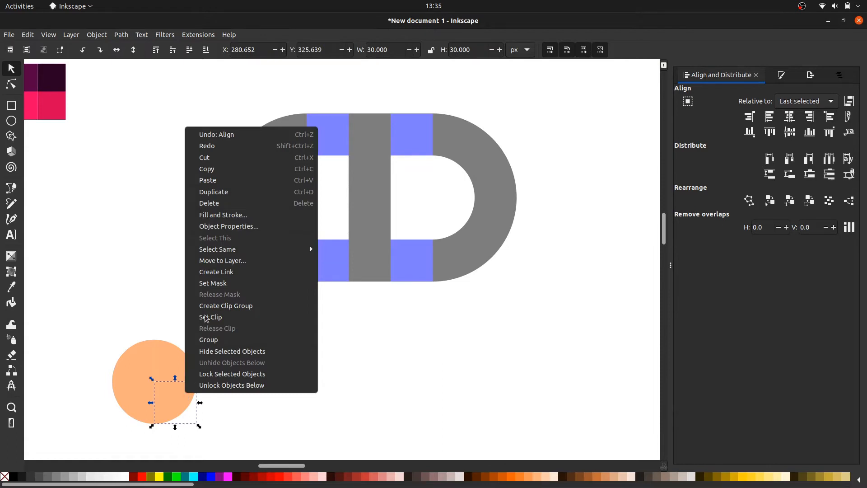
{"action": "left_click", "coordinate": [223, 191]}
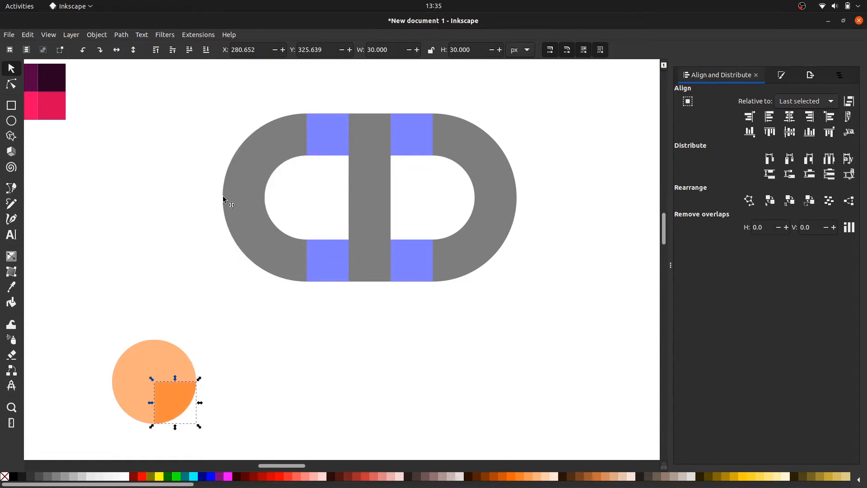
{"action": "left_click", "coordinate": [374, 156], "text": "shift"}
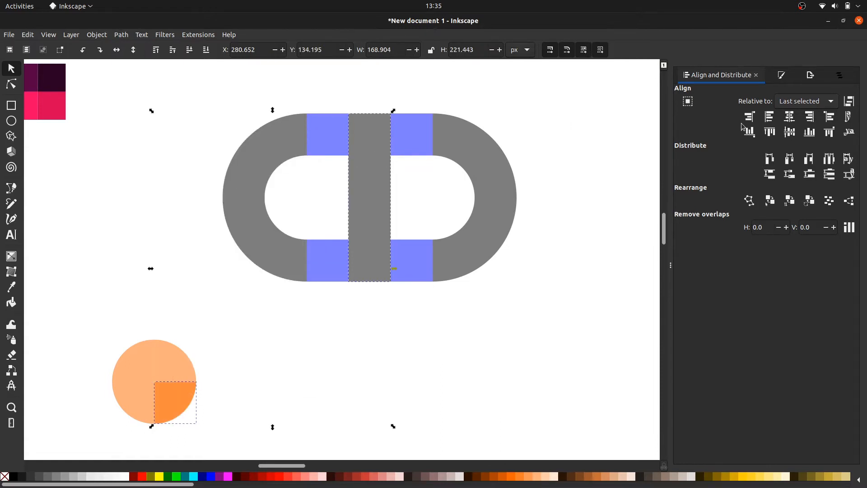
{"action": "left_click", "coordinate": [775, 119]}
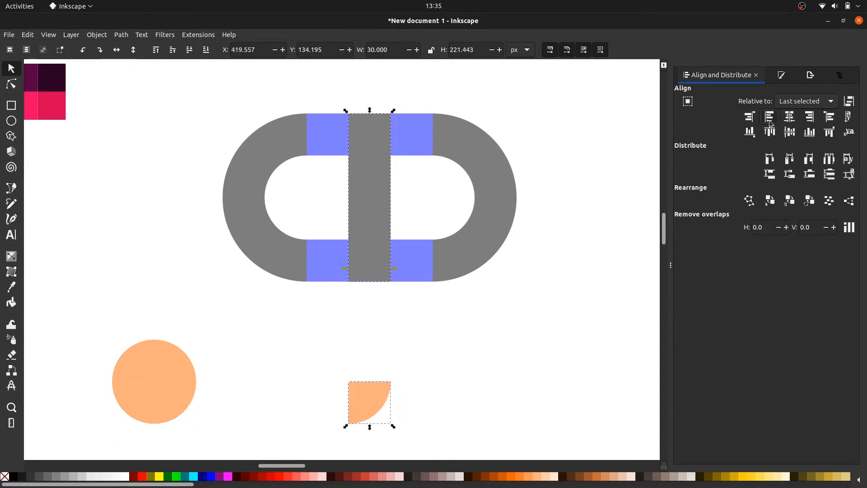
{"action": "left_click", "coordinate": [776, 132]}
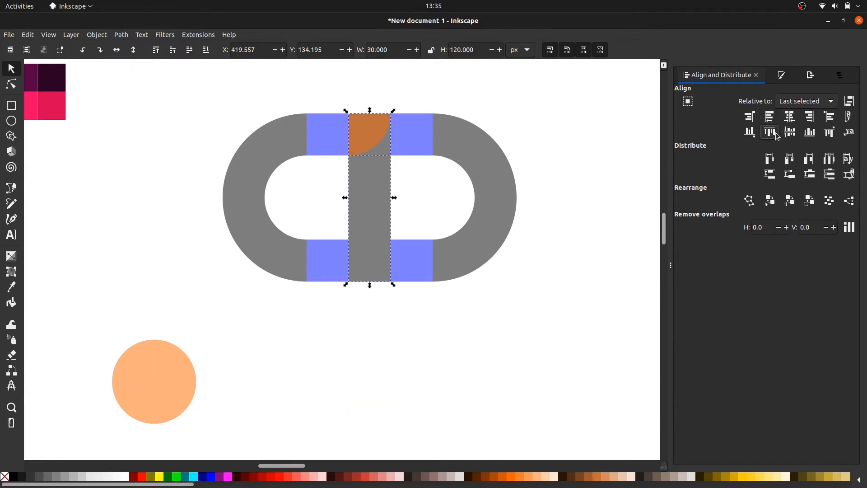
{"action": "left_click", "coordinate": [584, 243]}
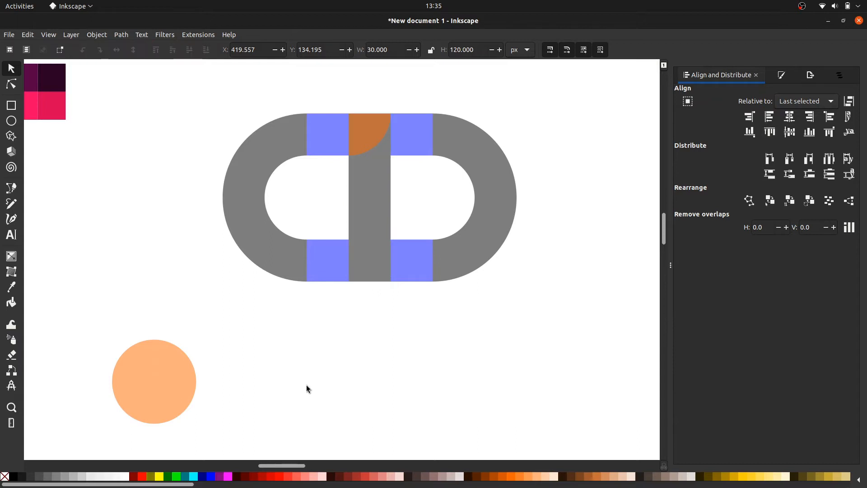
Duplicate the orange circle's lower-left quarter and align the copy to the vertical bar's right and bottom edges.
{"action": "left_click", "coordinate": [147, 397]}
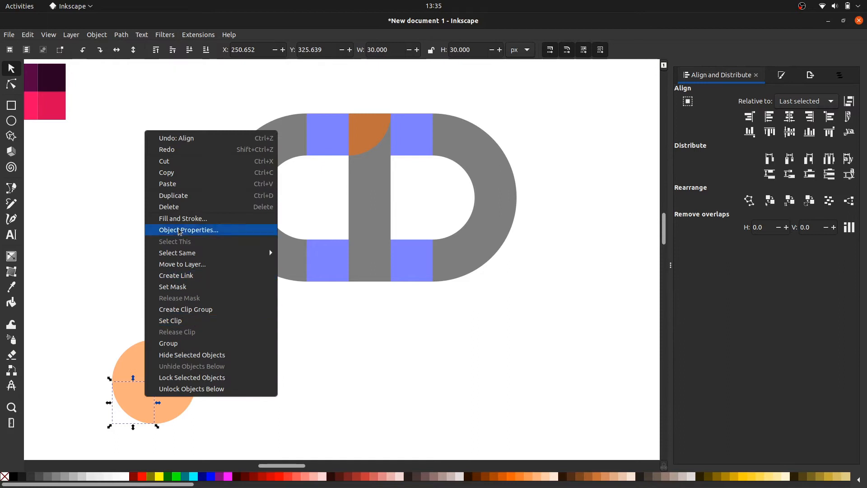
{"action": "left_click", "coordinate": [180, 198]}
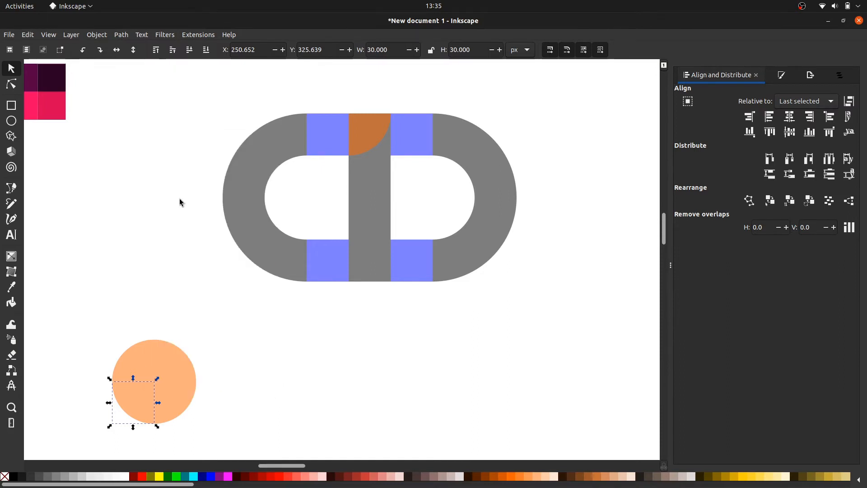
{"action": "left_click", "coordinate": [366, 245], "text": "shift"}
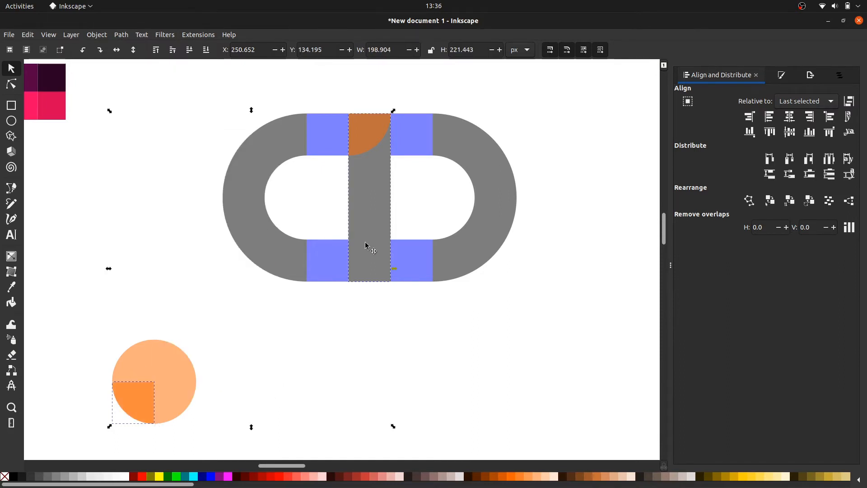
{"action": "left_click", "coordinate": [809, 117]}
{"action": "left_click", "coordinate": [808, 132]}
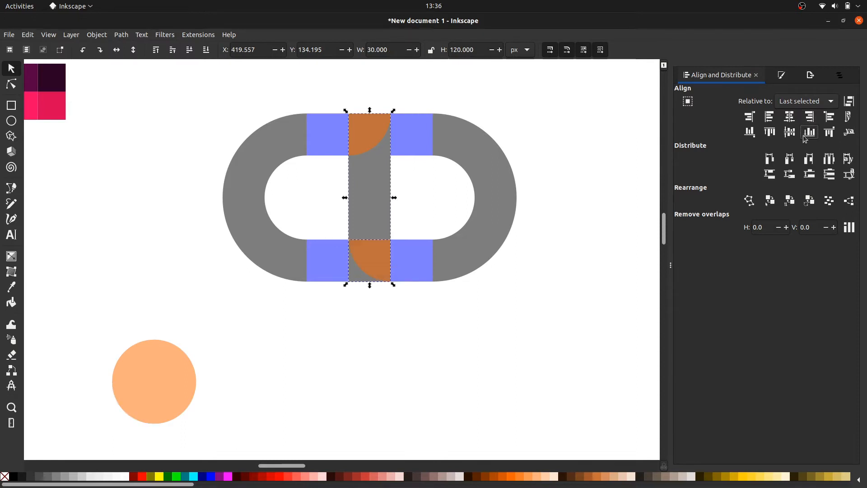
{"action": "left_click", "coordinate": [563, 297]}
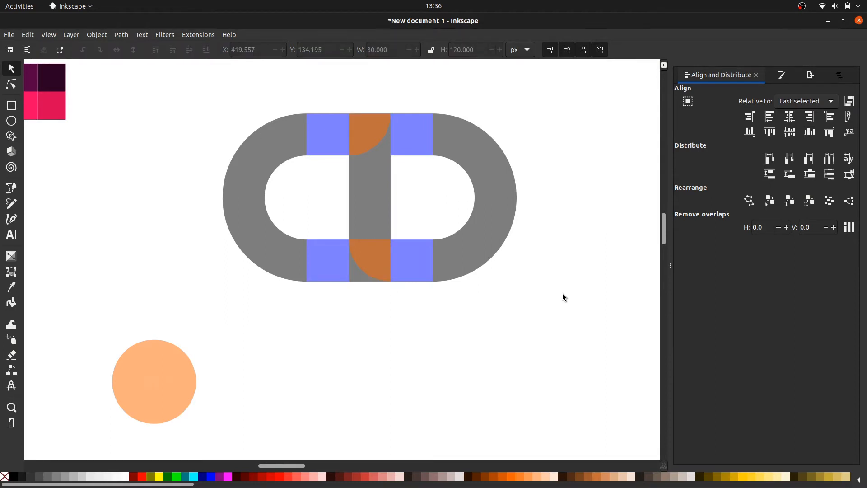
Duplicate the orange quarter at the top of the bar and enlarge the copy by 5 px each way to 35 by 35 px.
{"action": "left_click", "coordinate": [375, 141]}
{"action": "right_click", "coordinate": [375, 141]}
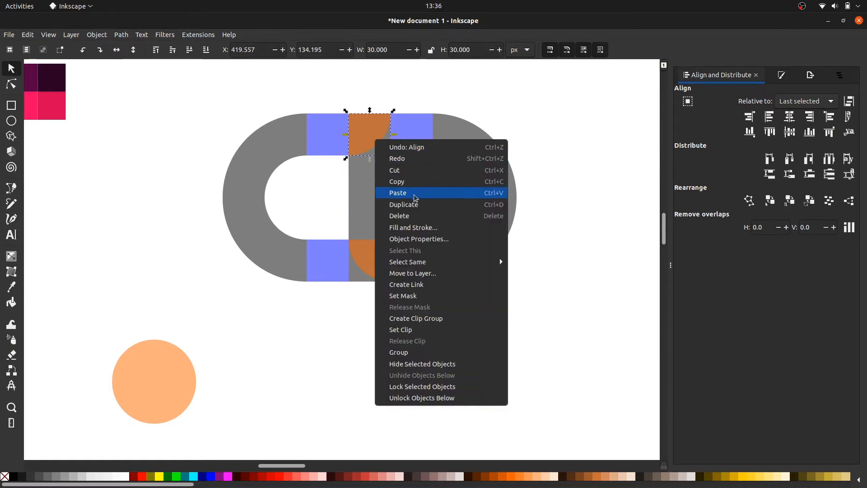
{"action": "left_click", "coordinate": [418, 207]}
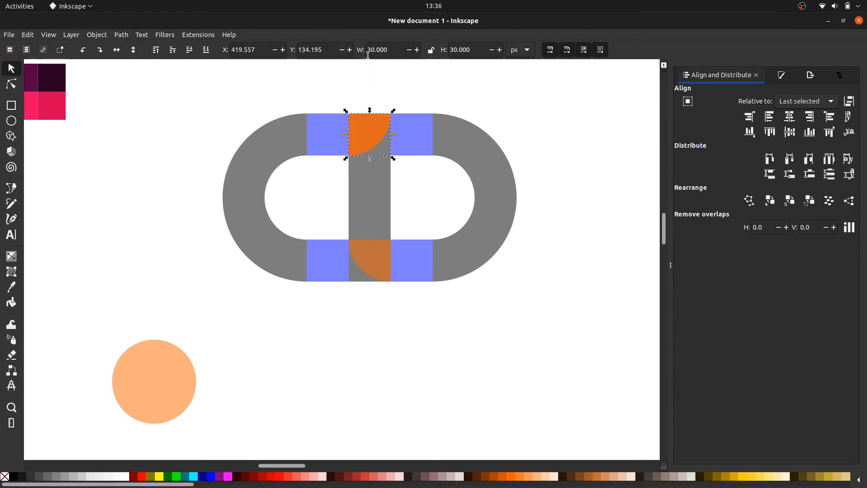
{"action": "left_click", "coordinate": [391, 53]}
{"action": "type", "text": "+5"}
{"action": "key", "text": "Tab"}
{"action": "key", "text": "End"}
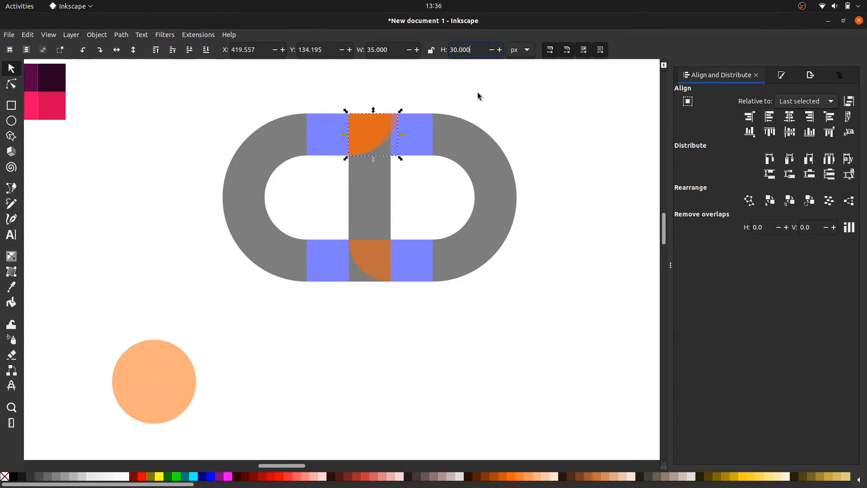
{"action": "type", "text": "+5"}
{"action": "key", "text": "Return"}
{"action": "left_click", "coordinate": [477, 93]}
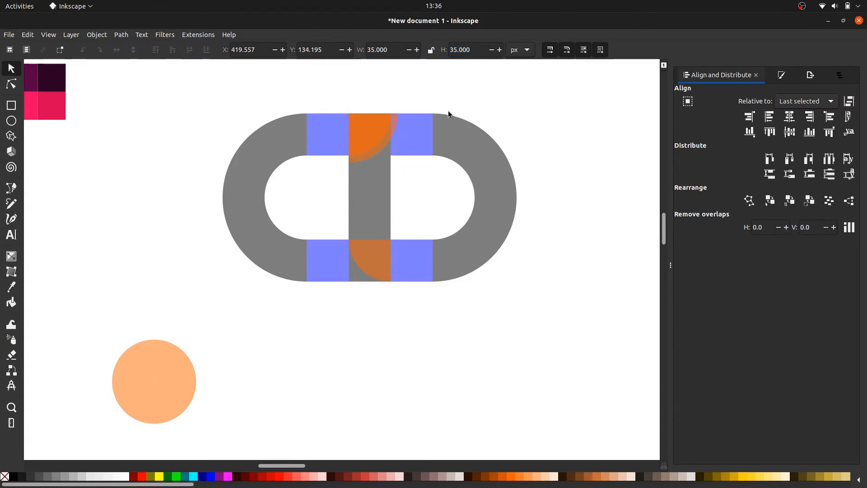
Subtract the enlarged 35 px quarter from the vertical bar with the Difference path operation.
{"action": "left_click", "coordinate": [385, 141]}
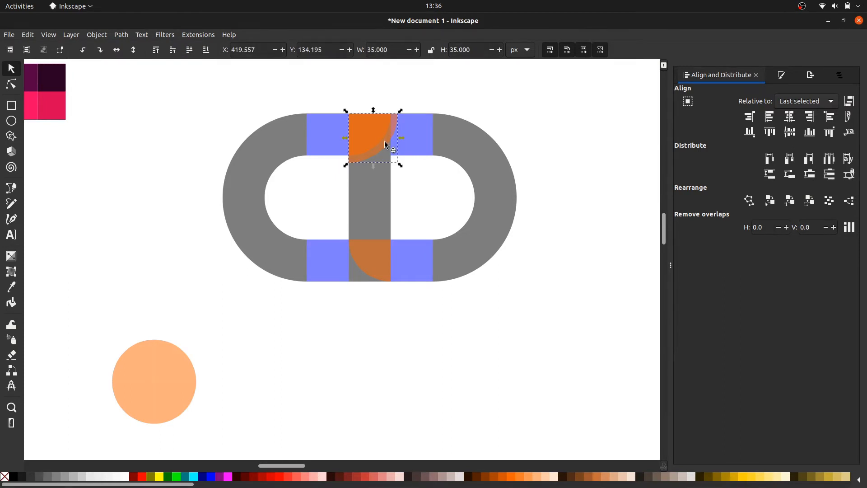
{"action": "left_click", "coordinate": [381, 181], "text": "shift"}
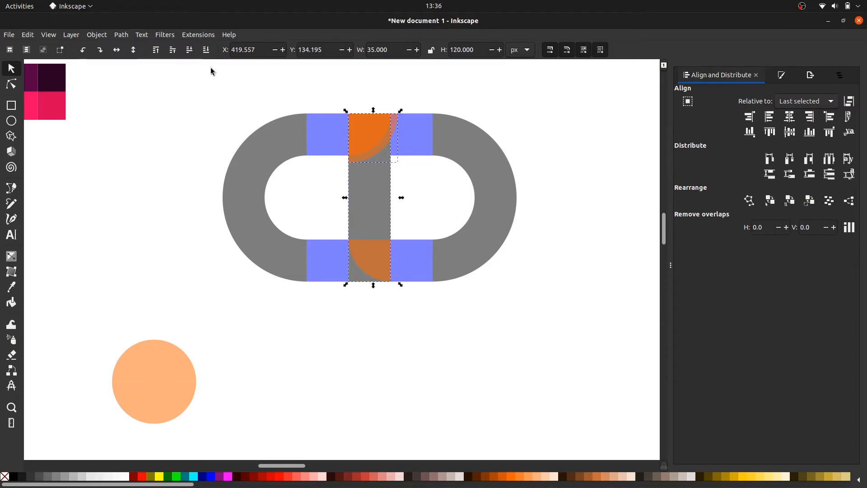
{"action": "left_click", "coordinate": [122, 36]}
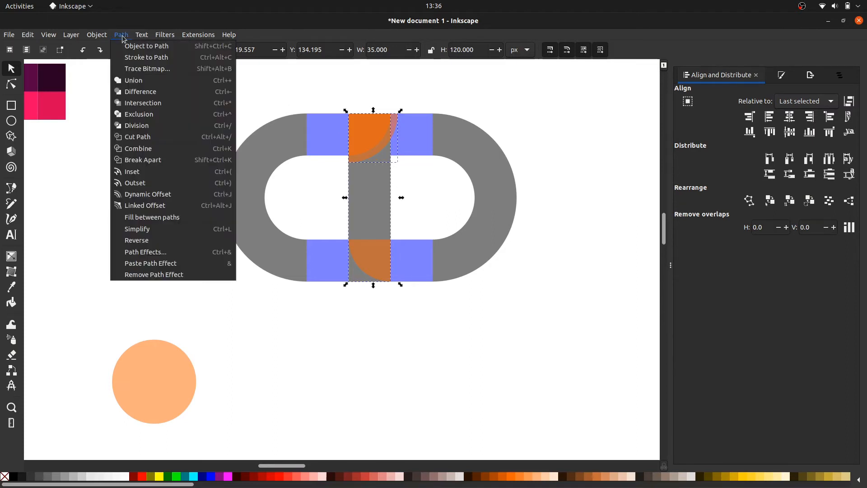
{"action": "left_click", "coordinate": [142, 92]}
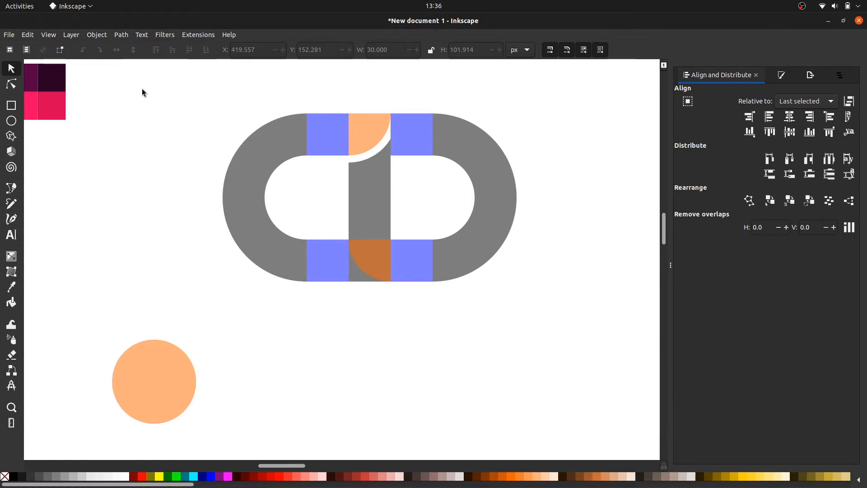
Try to shorten the vertical bar's height by 30 px and undo the change.
{"action": "left_click", "coordinate": [380, 204]}
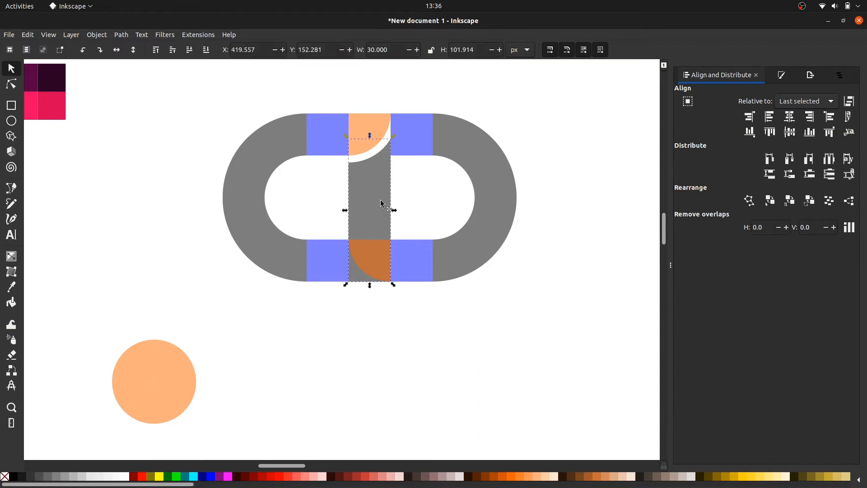
{"action": "left_click", "coordinate": [480, 51]}
{"action": "type", "text": "-30"}
{"action": "key", "text": "Return"}
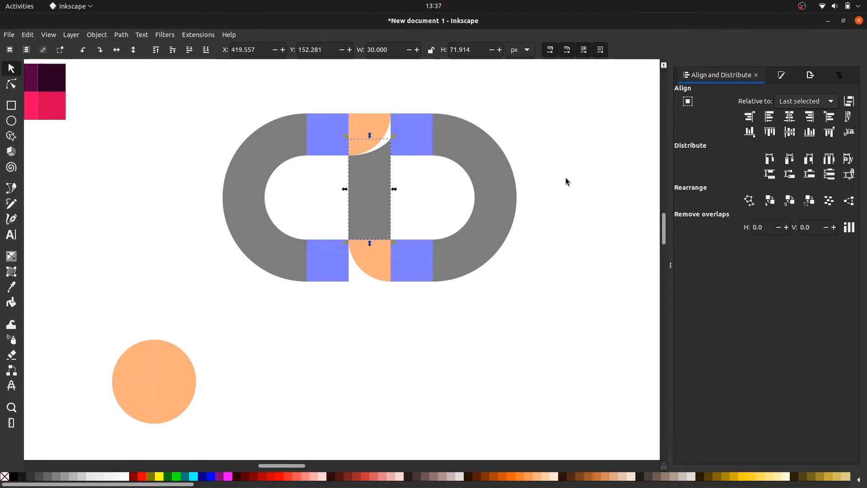
{"action": "key", "text": "ctrl+z"}
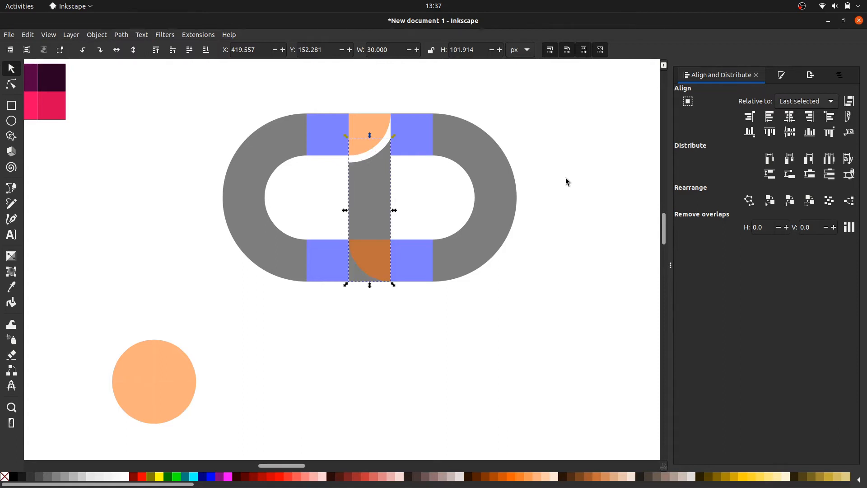
{"action": "left_click", "coordinate": [565, 178]}
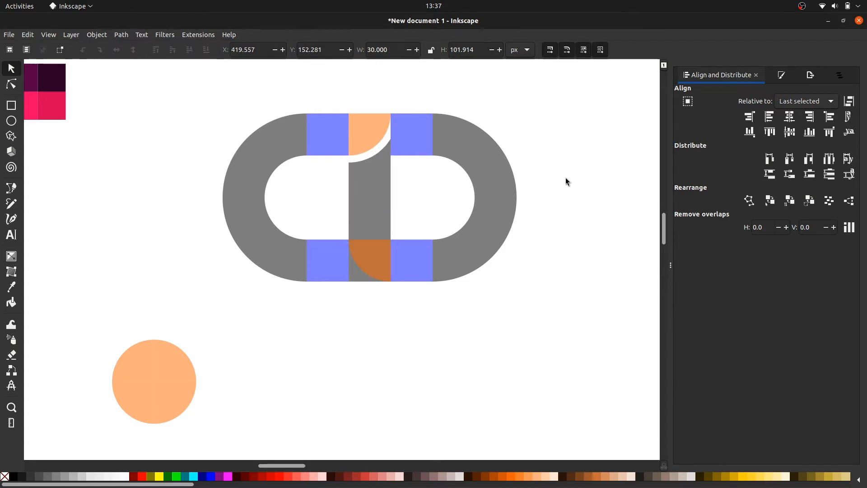
Ungroup the right half ring with its blue squares, and ungroup the left half ring with its squares.
{"action": "left_click", "coordinate": [426, 267]}
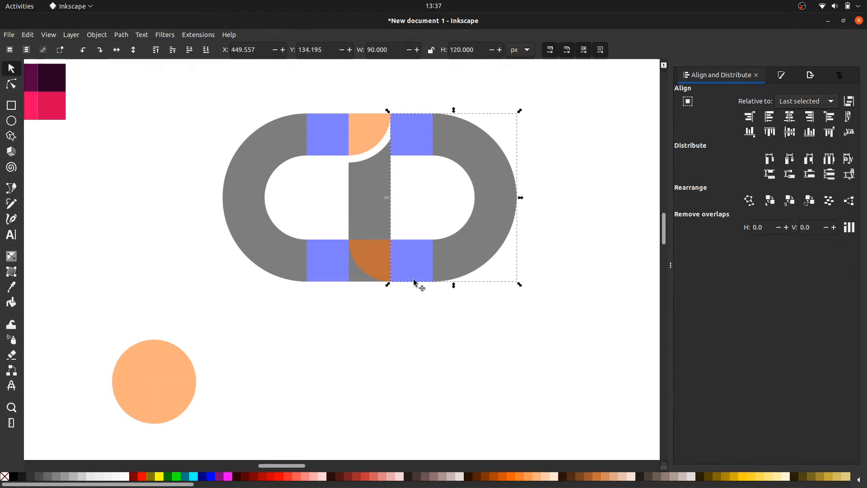
{"action": "right_click", "coordinate": [416, 285]}
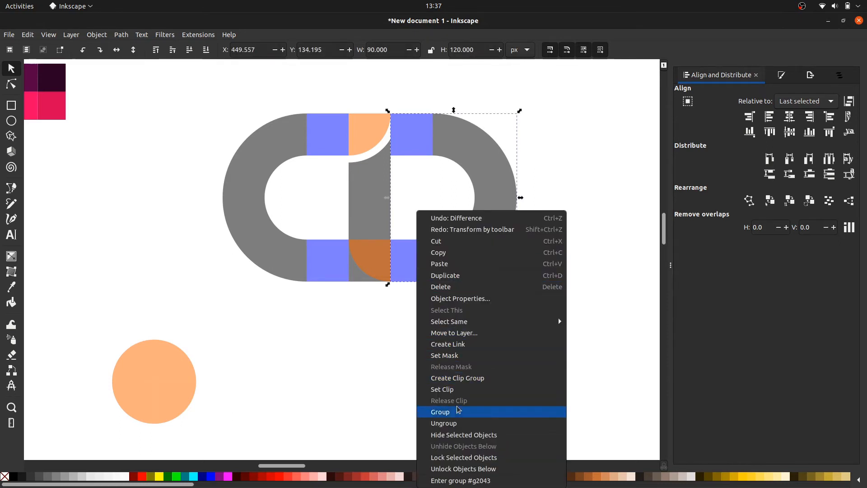
{"action": "left_click", "coordinate": [455, 423]}
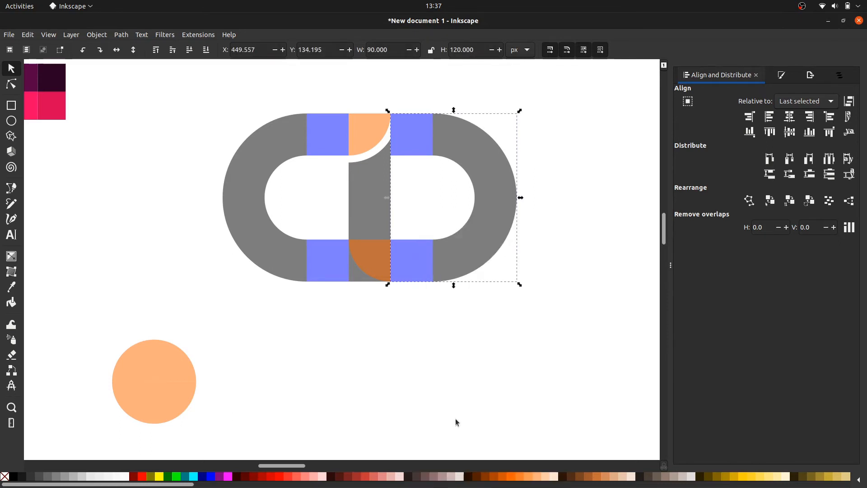
{"action": "left_click", "coordinate": [271, 249]}
{"action": "right_click", "coordinate": [272, 249]}
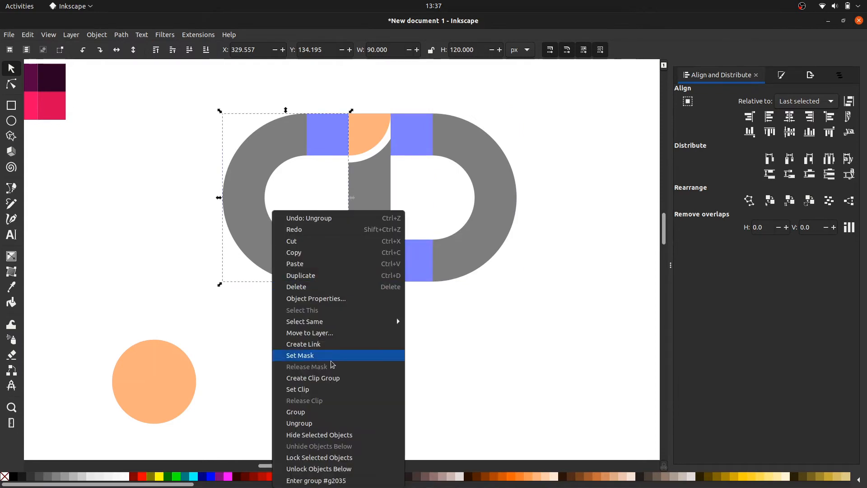
{"action": "left_click", "coordinate": [331, 423]}
{"action": "left_click", "coordinate": [359, 344]}
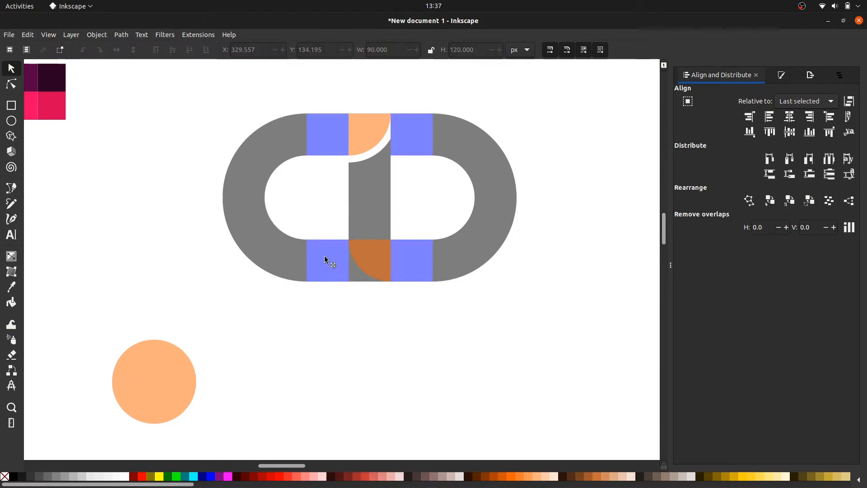
Duplicate the lower-left blue square and align the copy to the vertical bar's right edge.
{"action": "left_click", "coordinate": [324, 256]}
{"action": "right_click", "coordinate": [324, 256]}
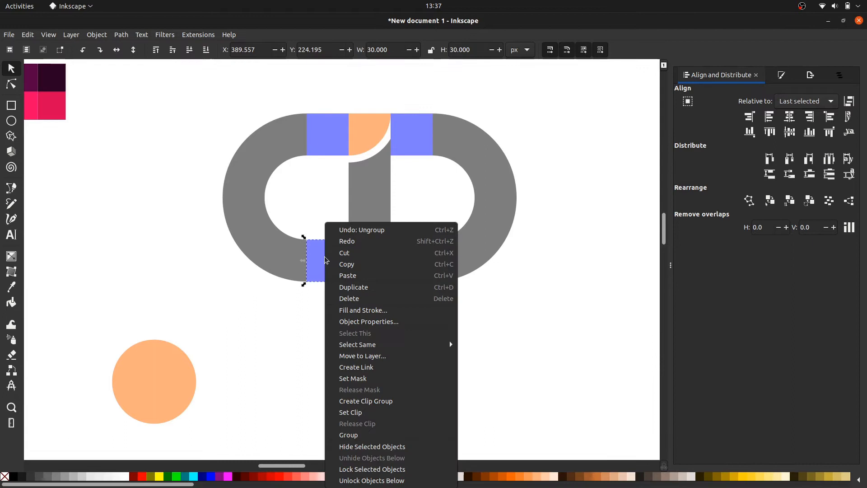
{"action": "left_click", "coordinate": [347, 287]}
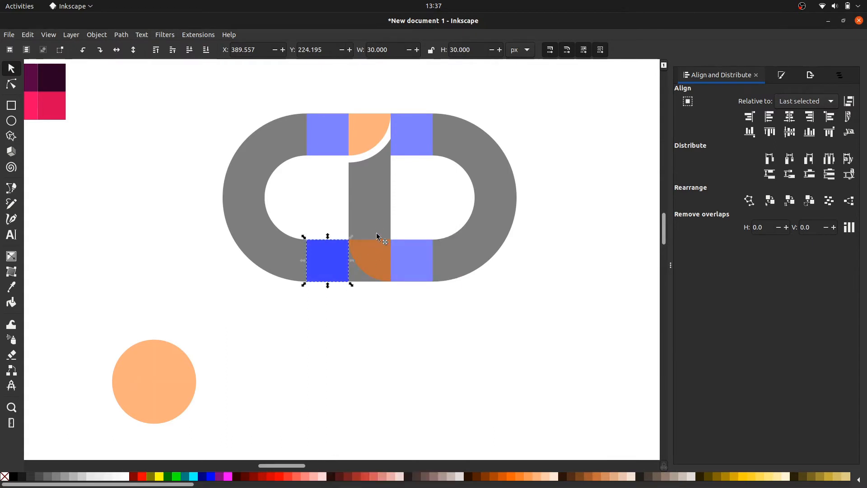
{"action": "left_click", "coordinate": [378, 218], "text": "shift"}
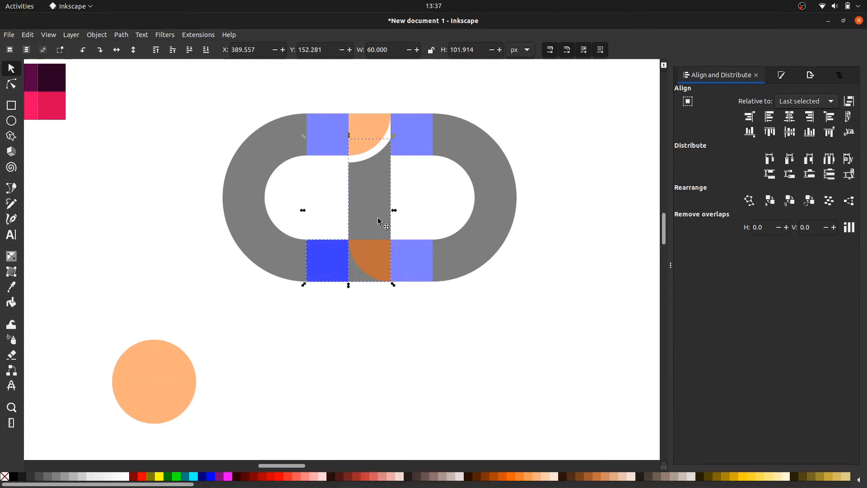
{"action": "left_click", "coordinate": [808, 117]}
{"action": "key", "text": "Escape"}
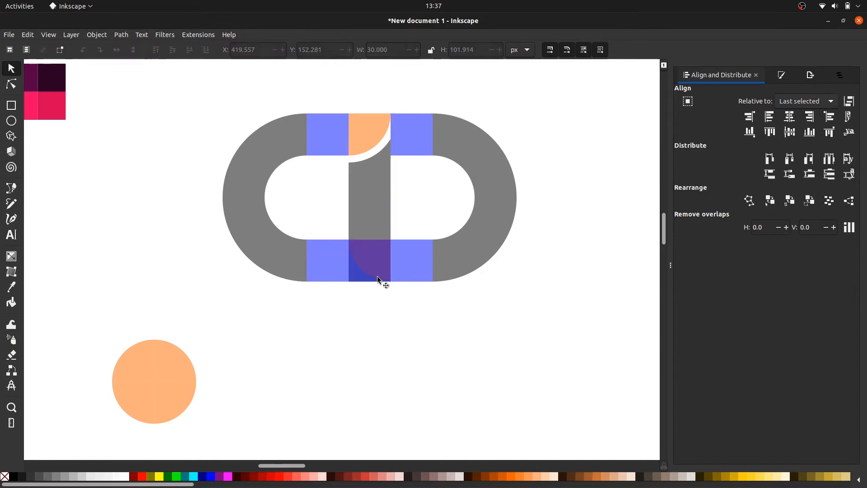
Subtract the duplicated blue square from the lower end of the vertical bar with the Difference path operation.
{"action": "left_click", "coordinate": [378, 277]}
{"action": "left_click", "coordinate": [375, 209], "text": "shift"}
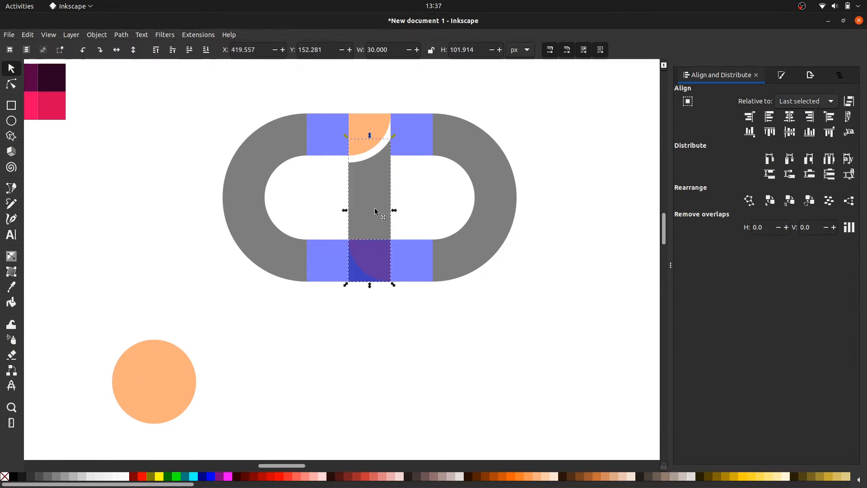
{"action": "left_click", "coordinate": [122, 35]}
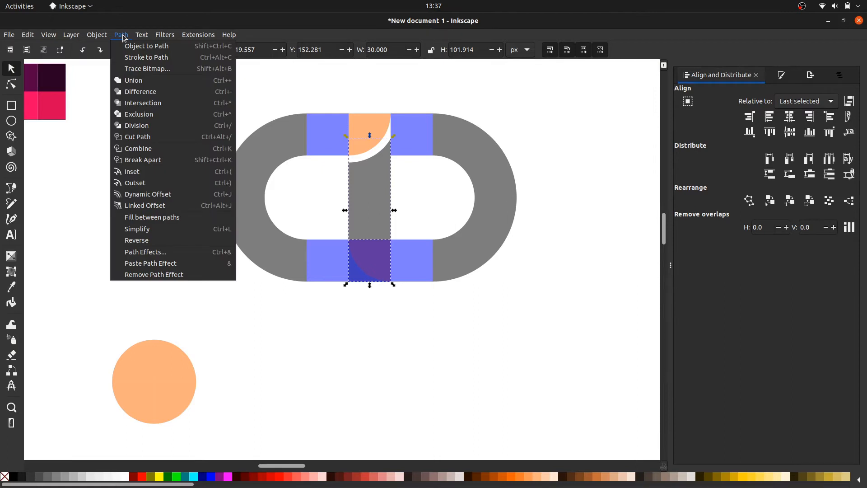
{"action": "left_click", "coordinate": [144, 92]}
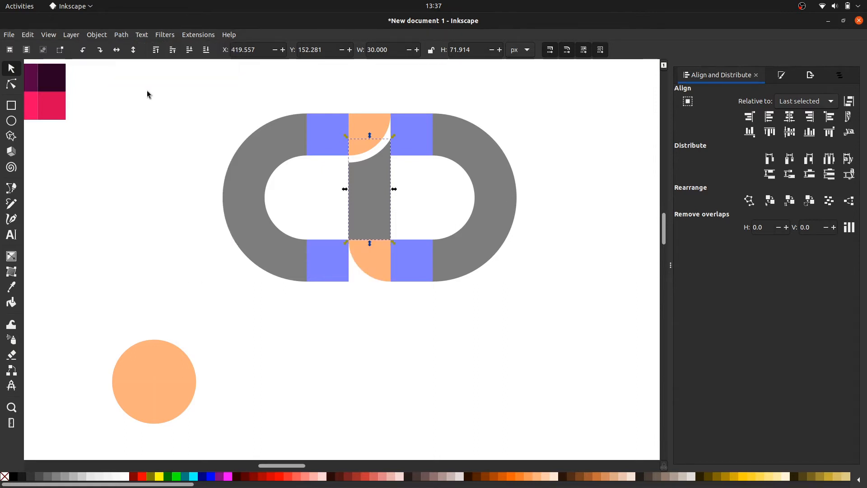
{"action": "left_click", "coordinate": [147, 91]}
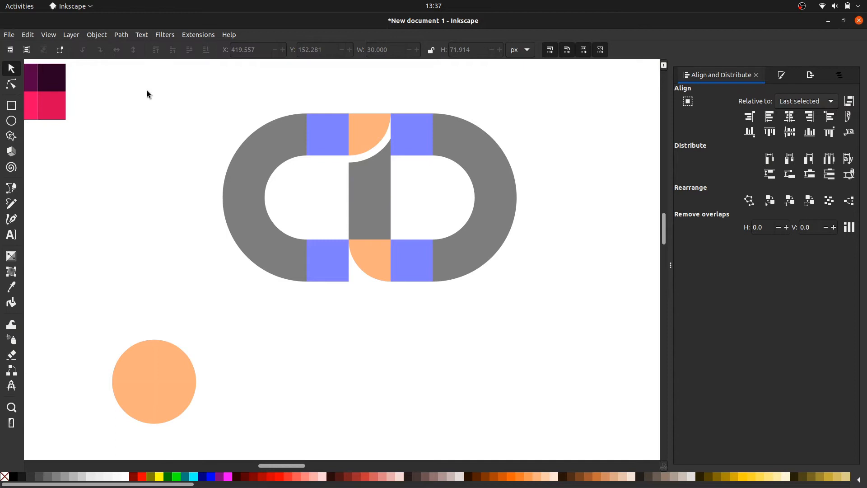
Duplicate the orange quarter below the bar and enlarge the copy by 5 px each way to 35 by 35 px.
{"action": "left_click", "coordinate": [364, 246]}
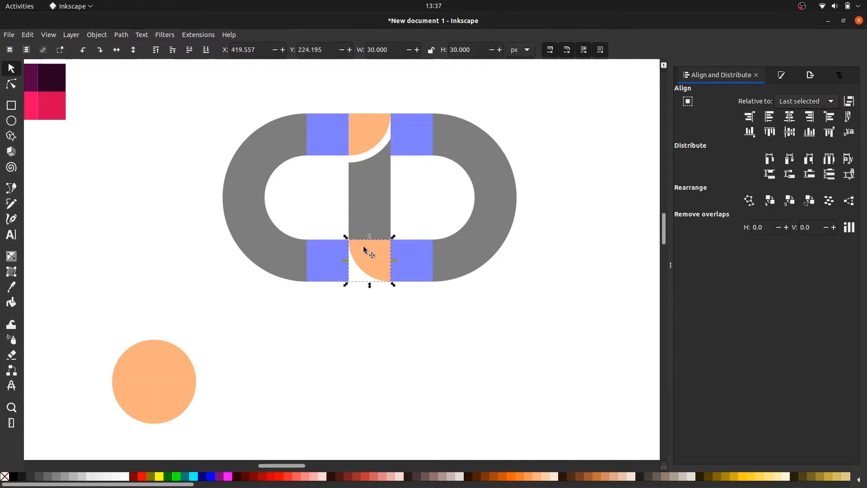
{"action": "right_click", "coordinate": [363, 248]}
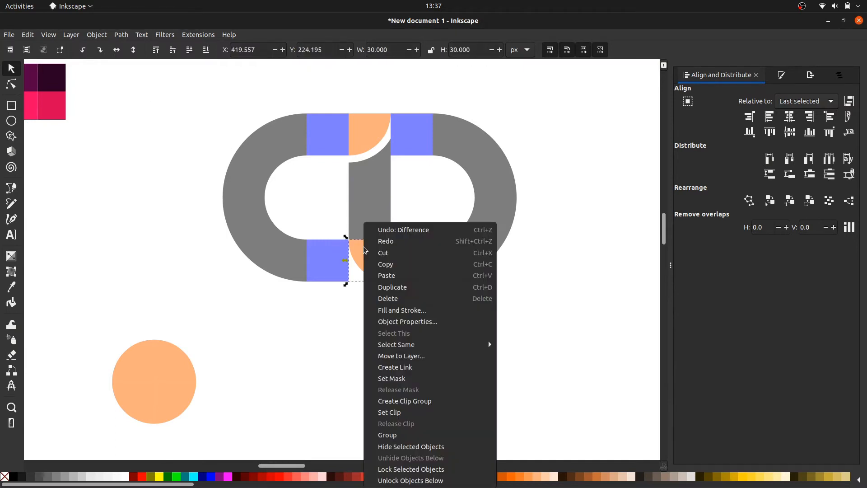
{"action": "left_click", "coordinate": [382, 286]}
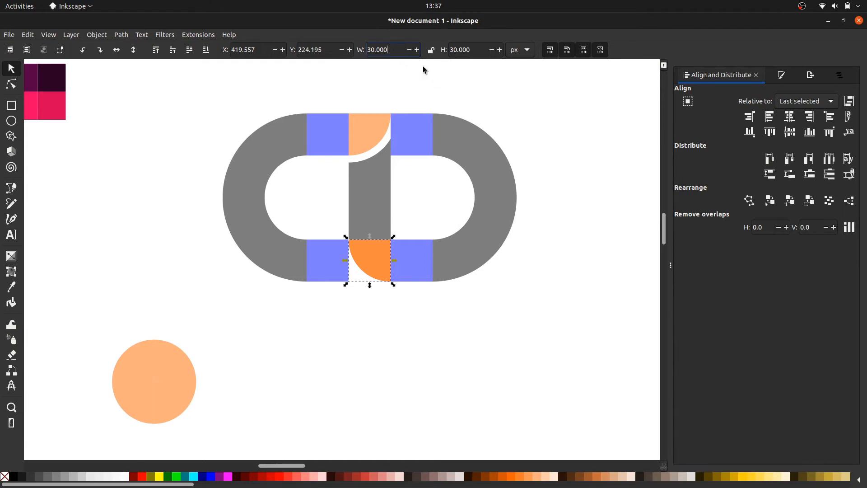
{"action": "type", "text": "+5"}
{"action": "key", "text": "Tab"}
{"action": "key", "text": "End"}
{"action": "type", "text": "+5"}
{"action": "key", "text": "Return"}
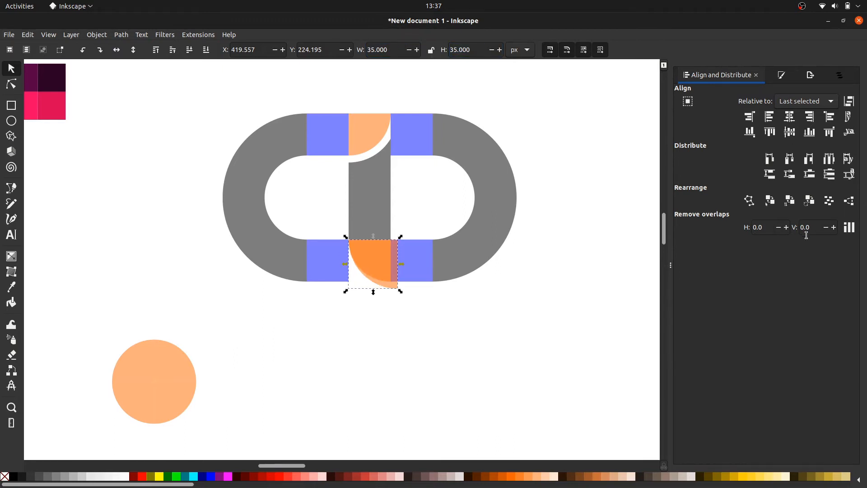
{"action": "left_click", "coordinate": [453, 310]}
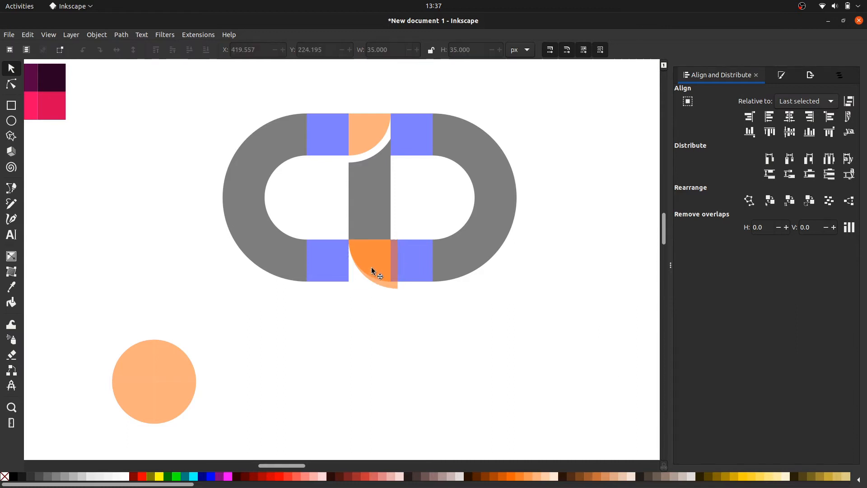
Align the enlarged 35 px orange quarter to the vertical bar's right edge.
{"action": "left_click", "coordinate": [373, 271]}
{"action": "left_click", "coordinate": [373, 222], "text": "shift"}
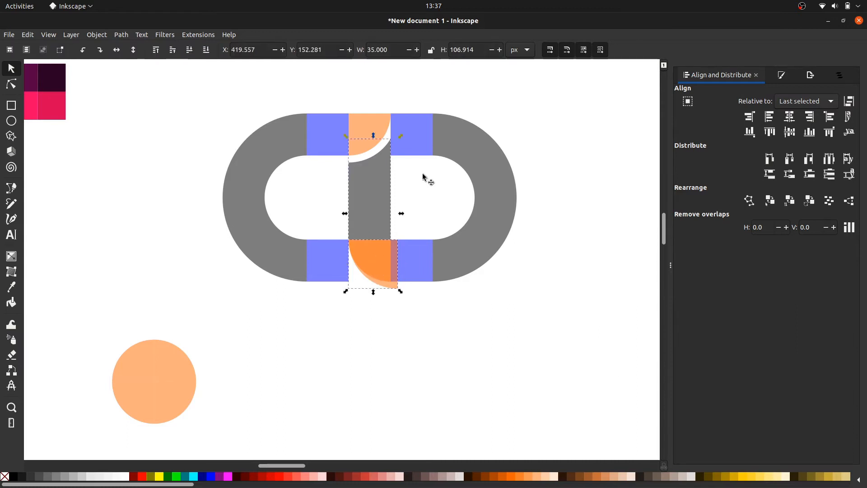
{"action": "left_click", "coordinate": [809, 117]}
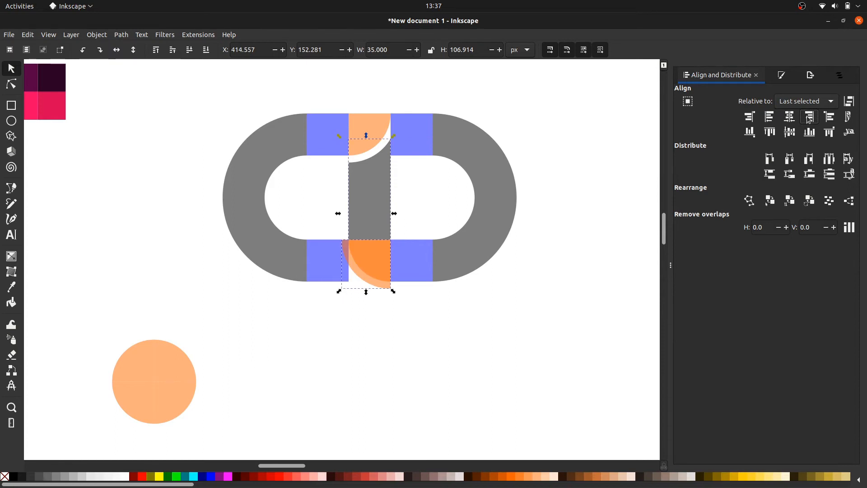
{"action": "left_click", "coordinate": [492, 312]}
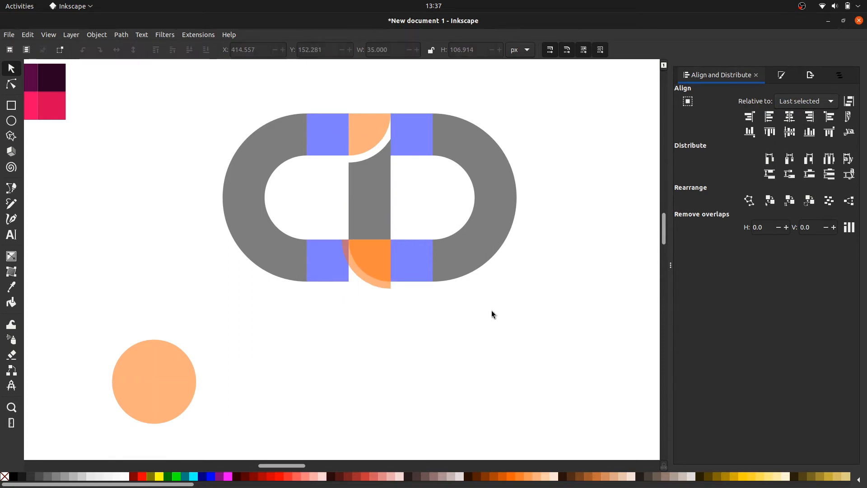
Widen the lower-left blue square by 30 px to a width of 60 px.
{"action": "left_click", "coordinate": [337, 275]}
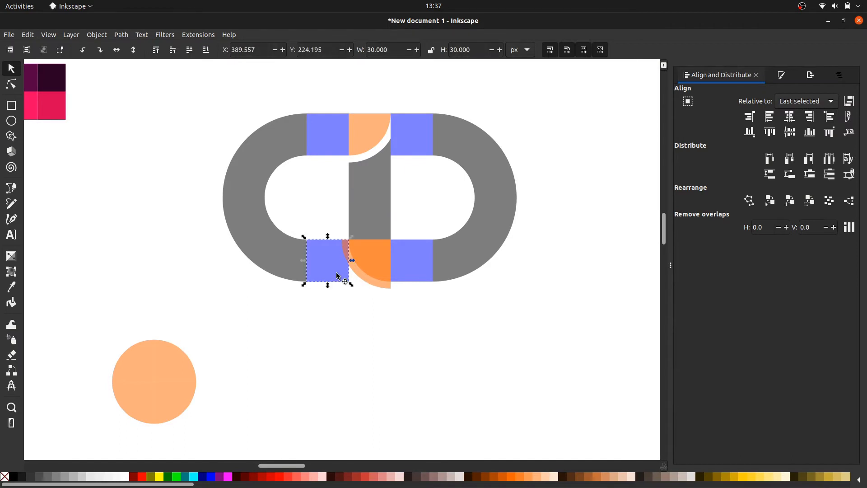
{"action": "left_click", "coordinate": [398, 51]}
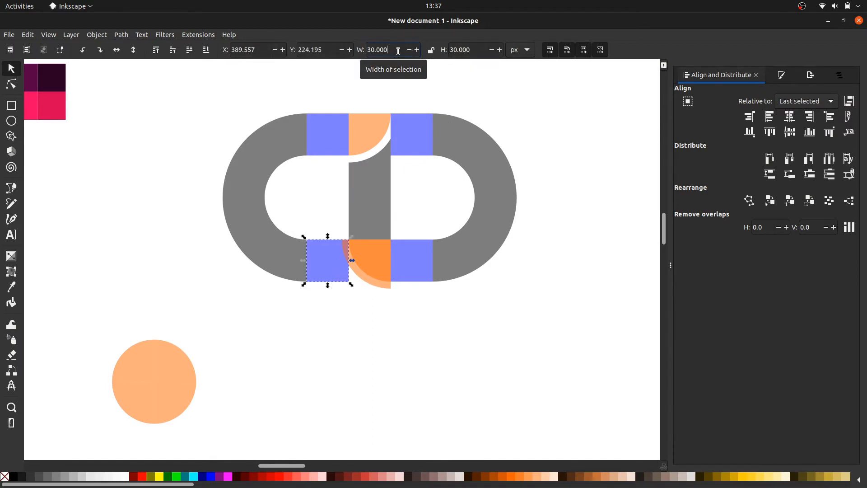
{"action": "type", "text": "+30"}
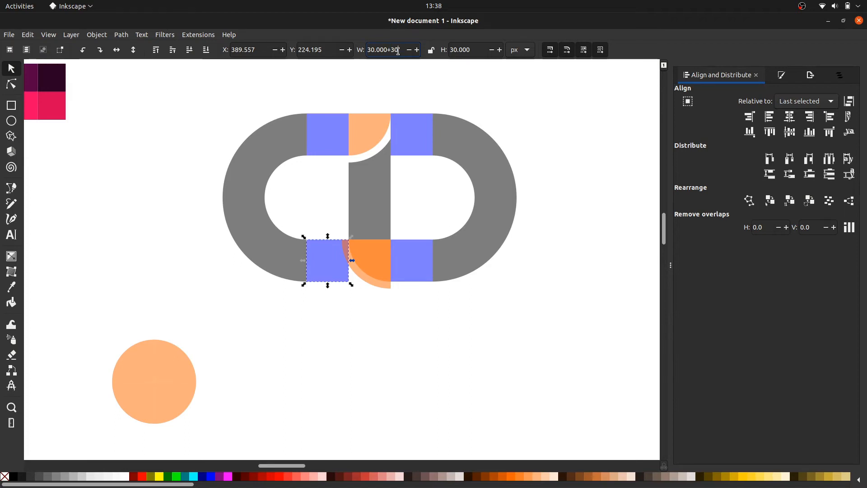
{"action": "key", "text": "Return"}
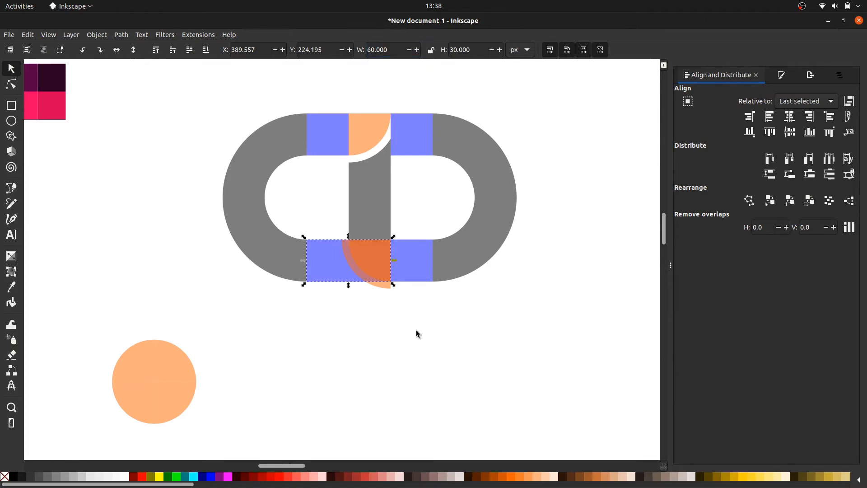
Subtract the enlarged 35 px orange quarter from the widened blue rectangle with the Difference path operation.
{"action": "left_click", "coordinate": [371, 252]}
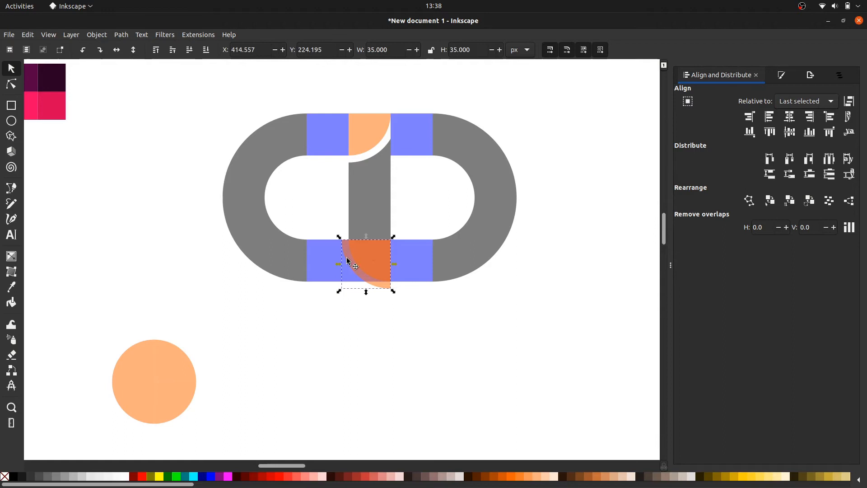
{"action": "left_click", "coordinate": [324, 265], "text": "shift"}
{"action": "left_click", "coordinate": [127, 36]}
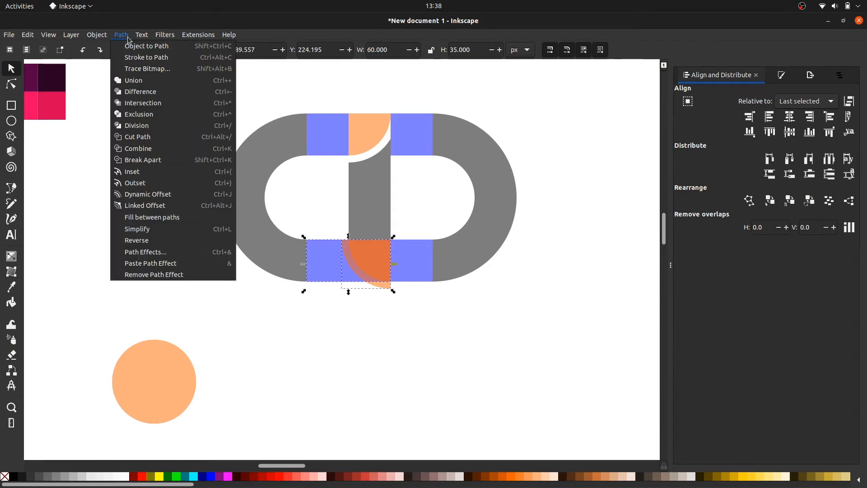
{"action": "left_click", "coordinate": [145, 92]}
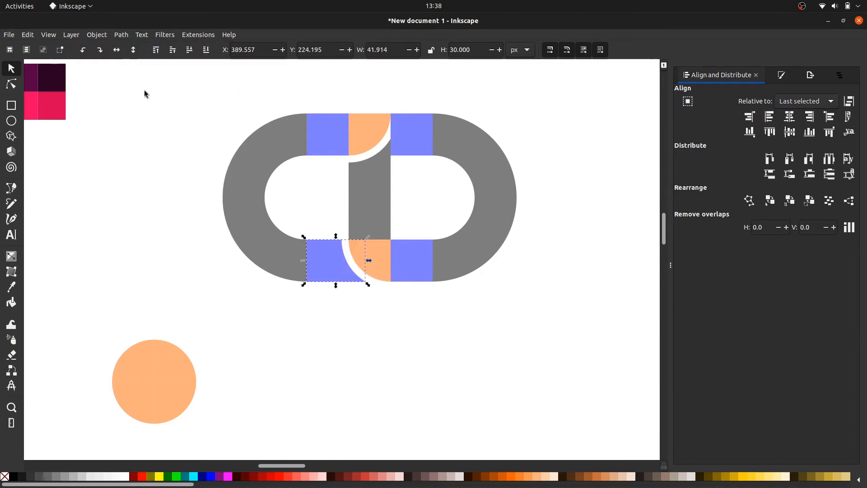
{"action": "left_click", "coordinate": [337, 304]}
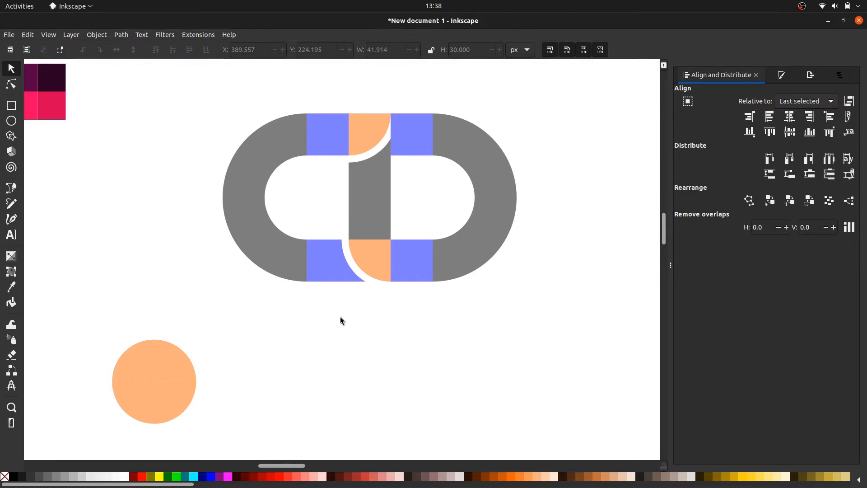
Draw a narrow upright rectangle below the design and size it to 5 px wide by 120 px high.
{"action": "key", "text": "r"}
{"action": "left_click_drag", "start_coordinate": [335, 308], "coordinate": [349, 353]}
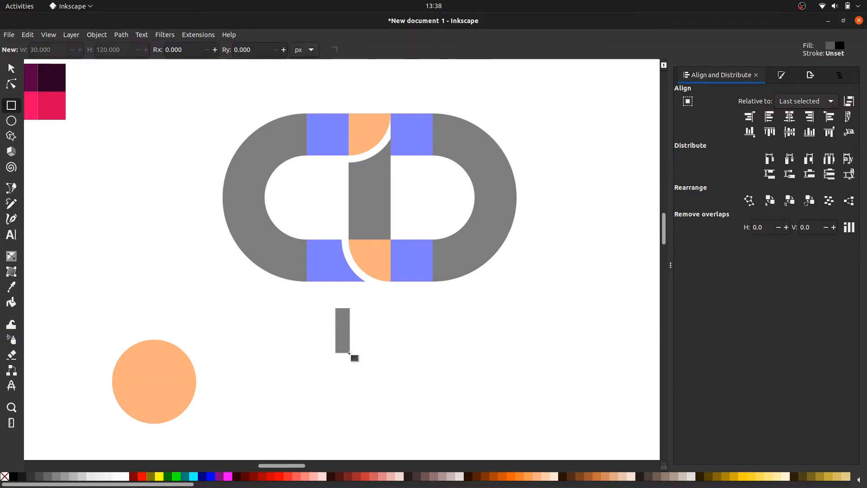
{"action": "left_click", "coordinate": [69, 50]}
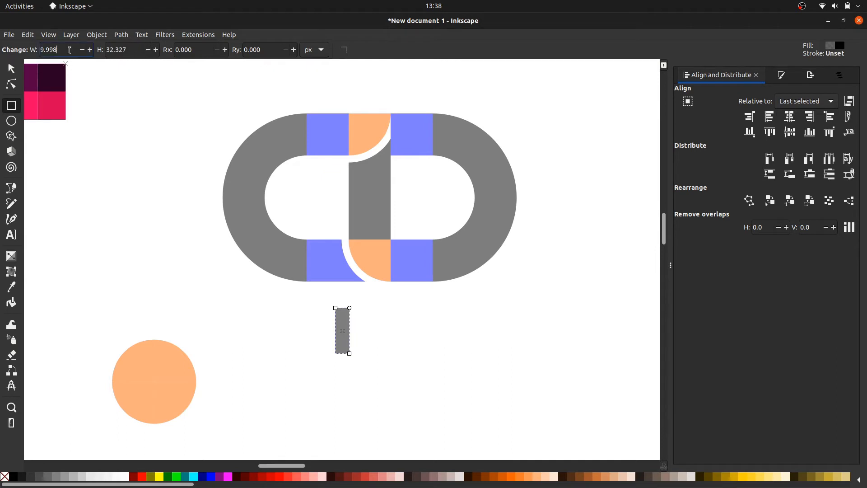
{"action": "key", "text": "ctrl+a"}
{"action": "type", "text": "5"}
{"action": "key", "text": "Tab"}
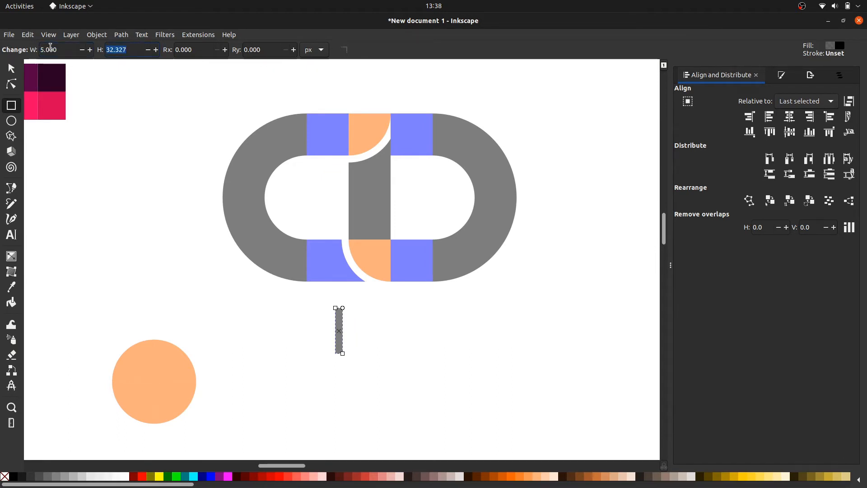
{"action": "type", "text": "120"}
{"action": "key", "text": "Return"}
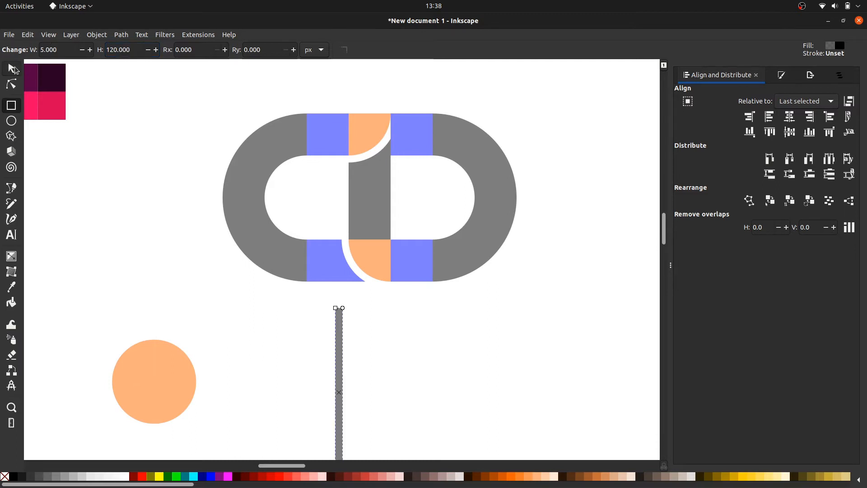
Place the 5 px strip flush against the outside of the vertical bar's right edge and centre it vertically on the bar.
{"action": "key", "text": "s"}
{"action": "left_click", "coordinate": [367, 183], "text": "shift"}
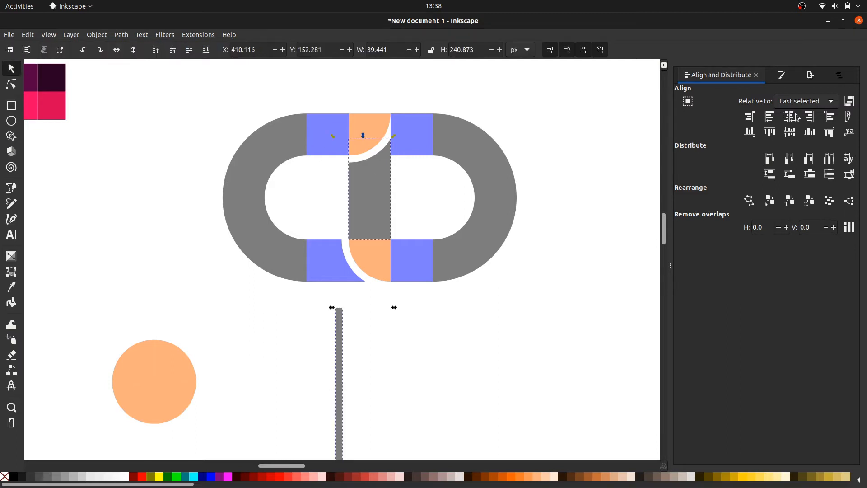
{"action": "left_click", "coordinate": [829, 116]}
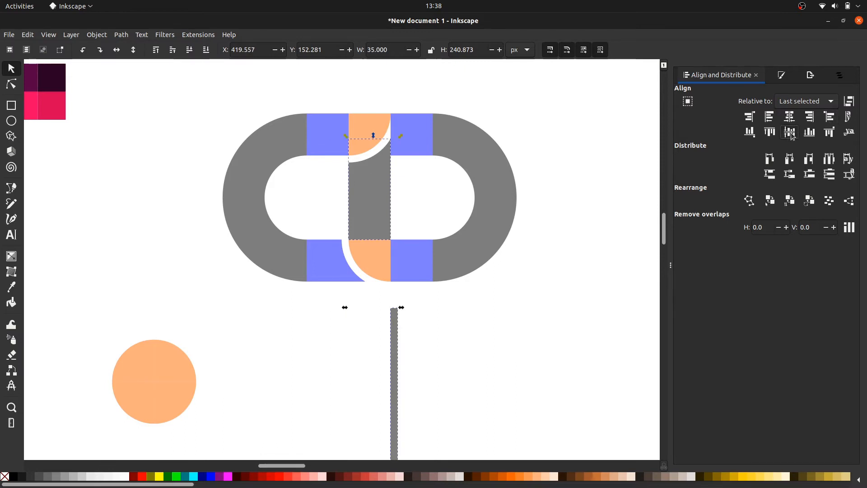
{"action": "left_click", "coordinate": [790, 132]}
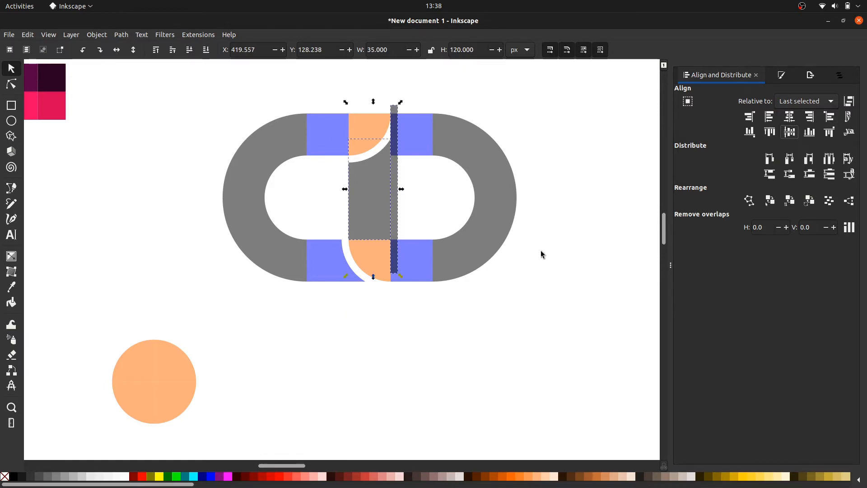
{"action": "key", "text": "Escape"}
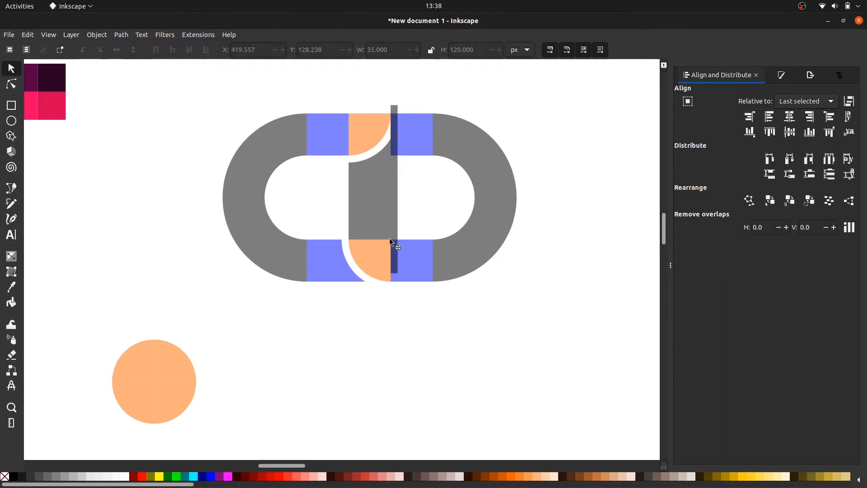
Align the 5 px strip's bottom edge with the bottom of the lower-right blue square.
{"action": "left_click", "coordinate": [394, 235]}
{"action": "left_click", "coordinate": [412, 254], "text": "shift"}
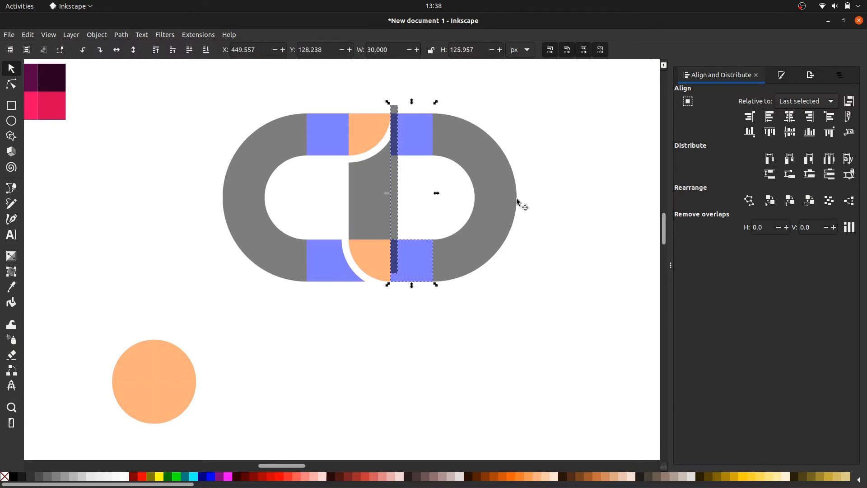
{"action": "left_click", "coordinate": [809, 133]}
{"action": "left_click", "coordinate": [414, 184]}
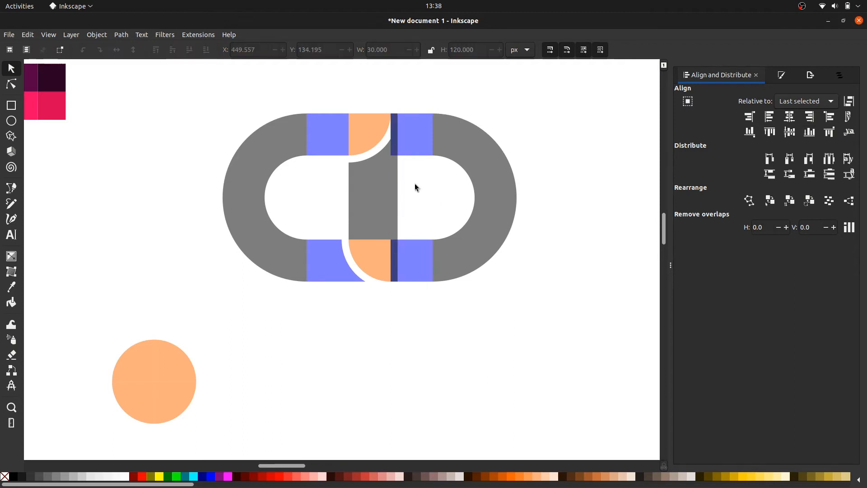
Duplicate the 5 px strip and subtract the copy from the upper-right blue square with the Difference path operation.
{"action": "left_click", "coordinate": [397, 167]}
{"action": "right_click", "coordinate": [397, 167]}
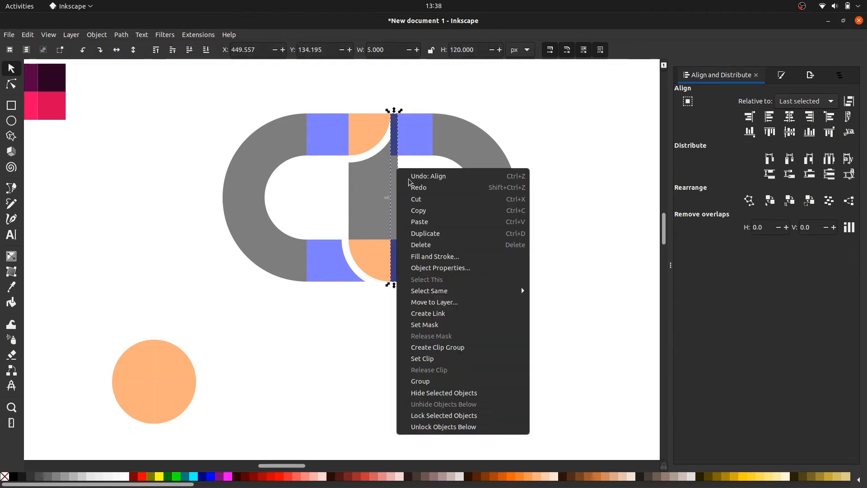
{"action": "left_click", "coordinate": [434, 233]}
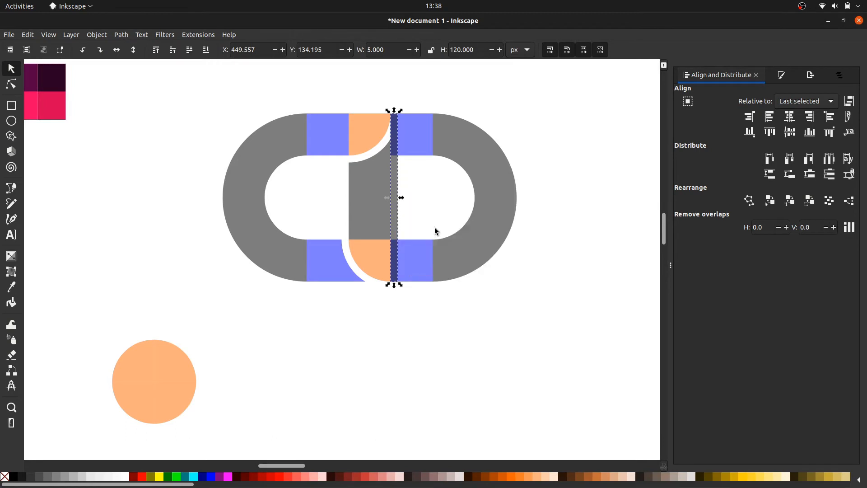
{"action": "left_click", "coordinate": [406, 145], "text": "shift"}
{"action": "right_click", "coordinate": [407, 148]}
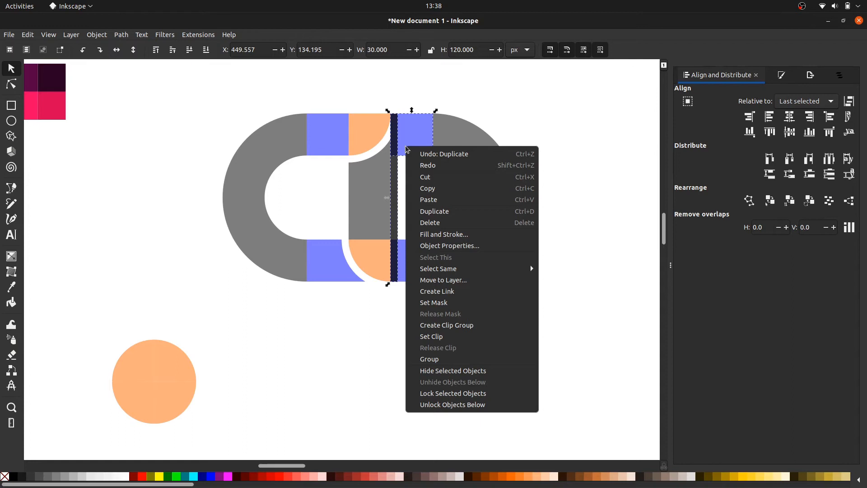
{"action": "left_click", "coordinate": [405, 144]}
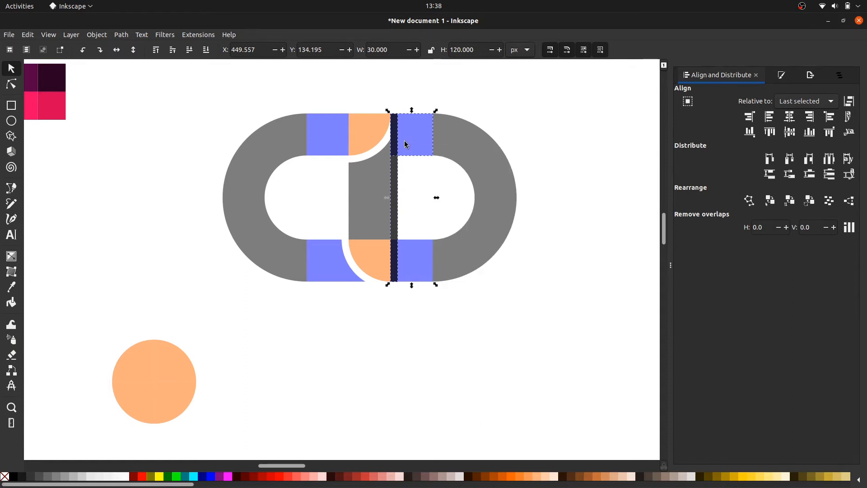
{"action": "left_click", "coordinate": [120, 35]}
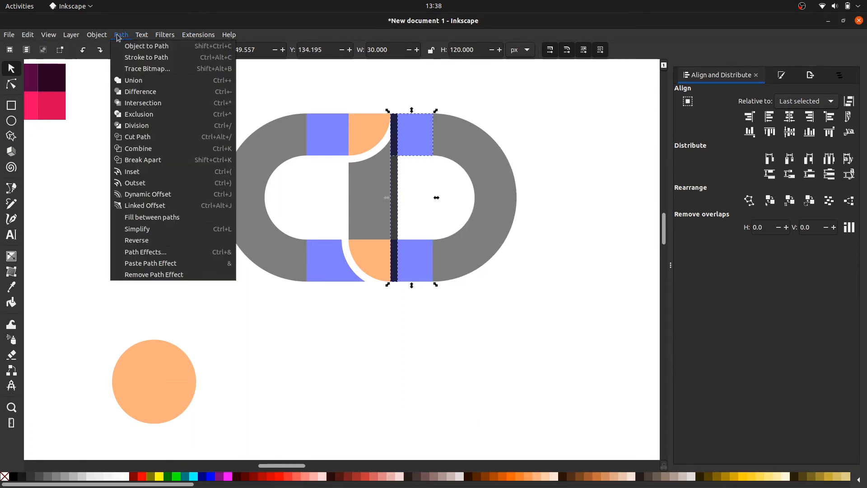
{"action": "left_click", "coordinate": [145, 92]}
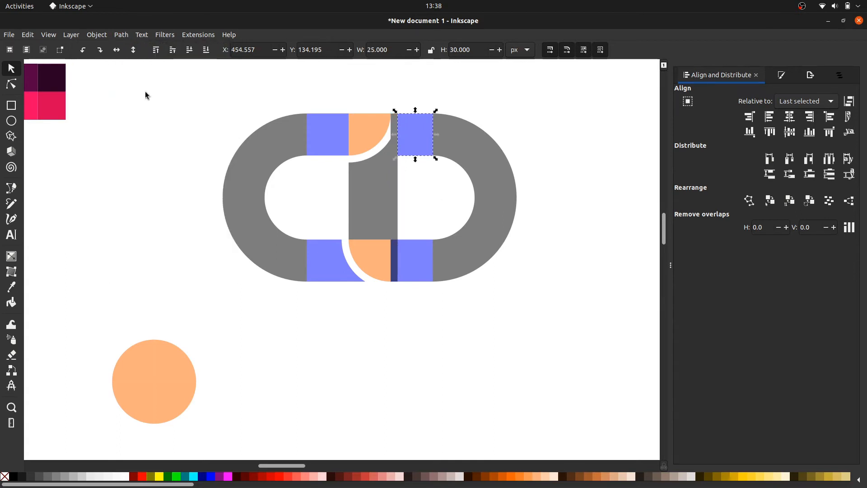
Subtract the remaining 5 px strip from the lower-right blue square with the Difference path operation.
{"action": "left_click", "coordinate": [397, 175]}
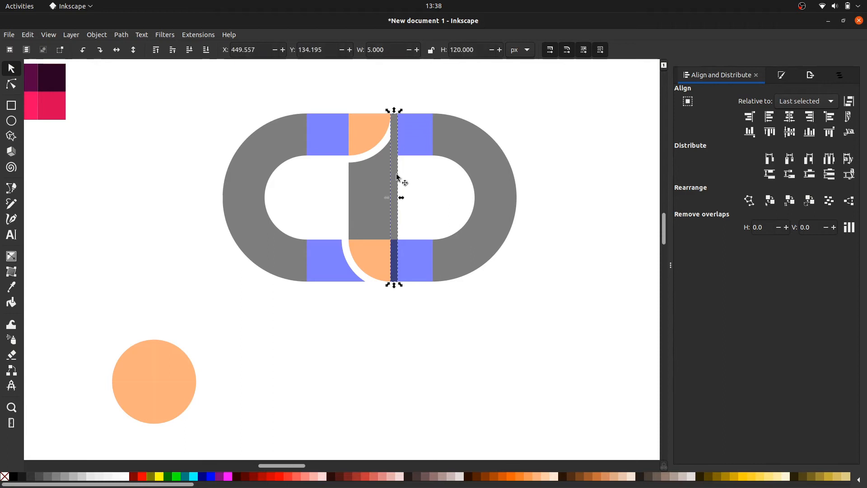
{"action": "left_click", "coordinate": [415, 248], "text": "shift"}
{"action": "left_click", "coordinate": [120, 34]}
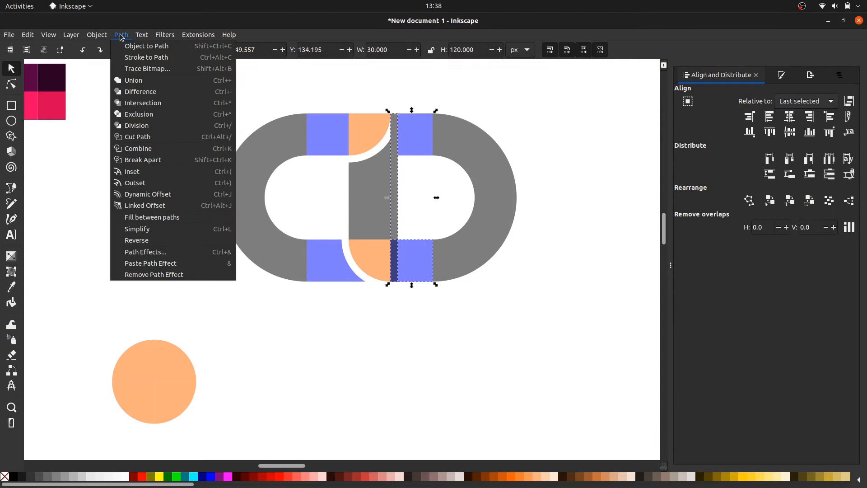
{"action": "left_click", "coordinate": [140, 92]}
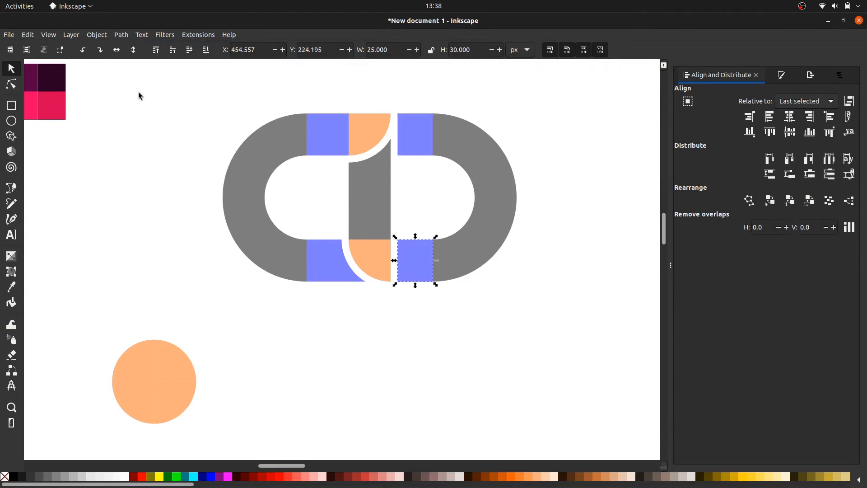
{"action": "key", "text": "Escape"}
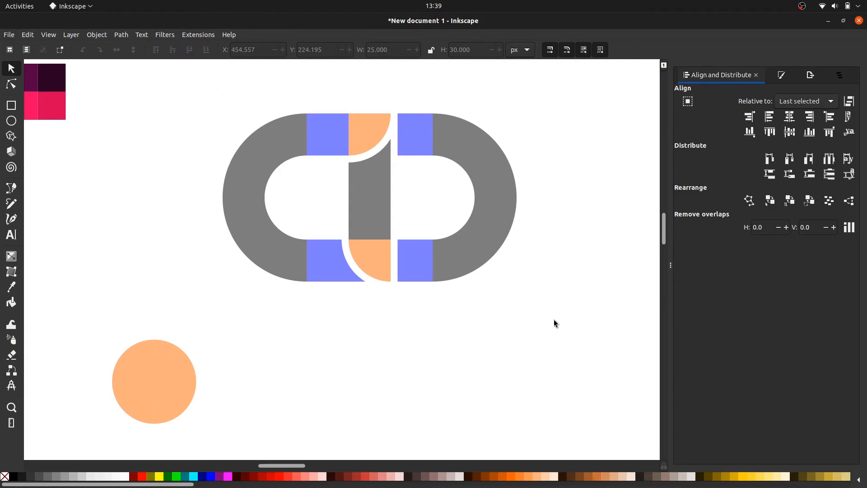
{"action": "left_click_drag", "start_coordinate": [565, 330], "coordinate": [151, 93]}
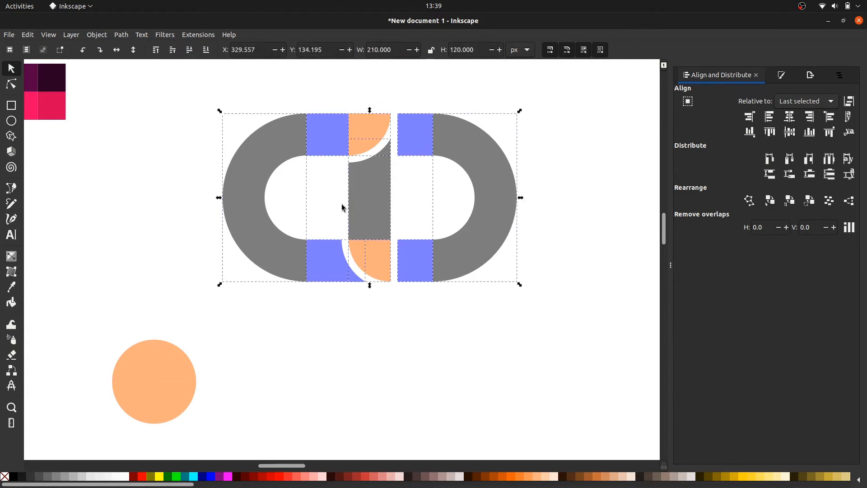
{"action": "left_click", "coordinate": [384, 324]}
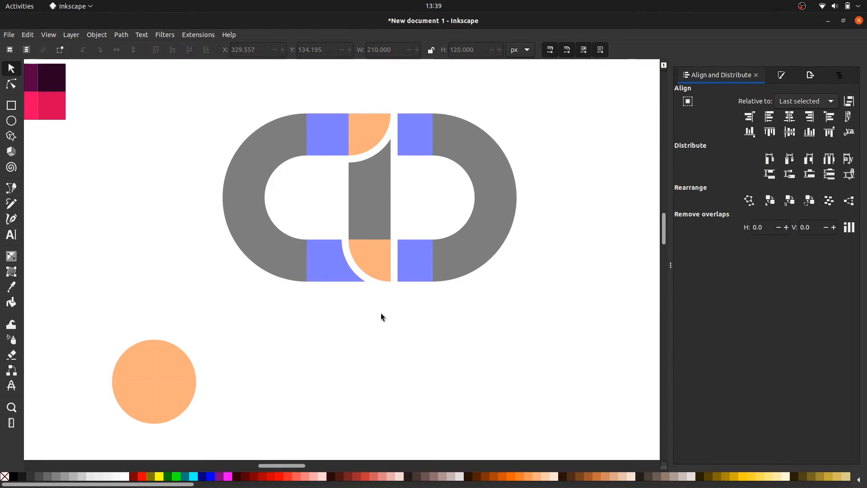
{"action": "left_click", "coordinate": [384, 259]}
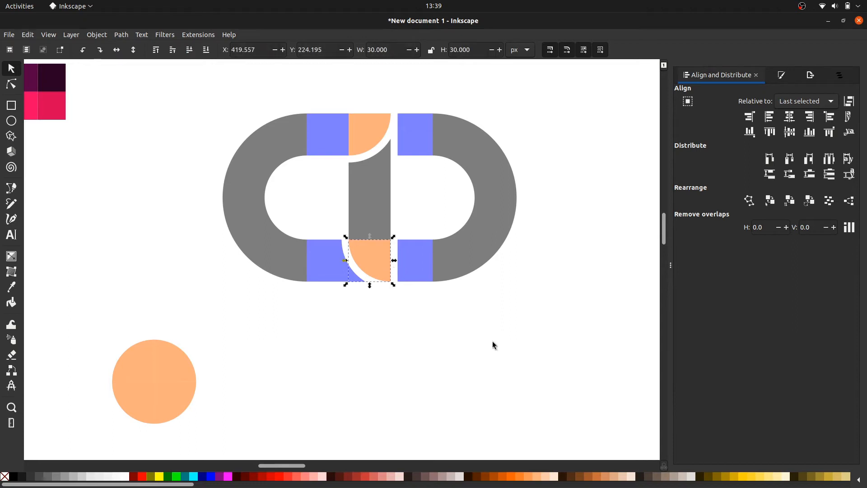
{"action": "left_click_drag", "start_coordinate": [570, 311], "coordinate": [179, 80]}
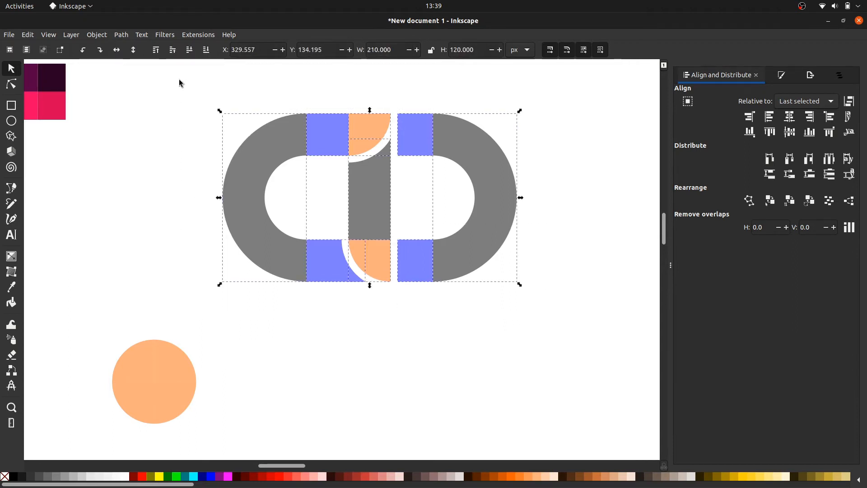
{"action": "left_click", "coordinate": [181, 84]}
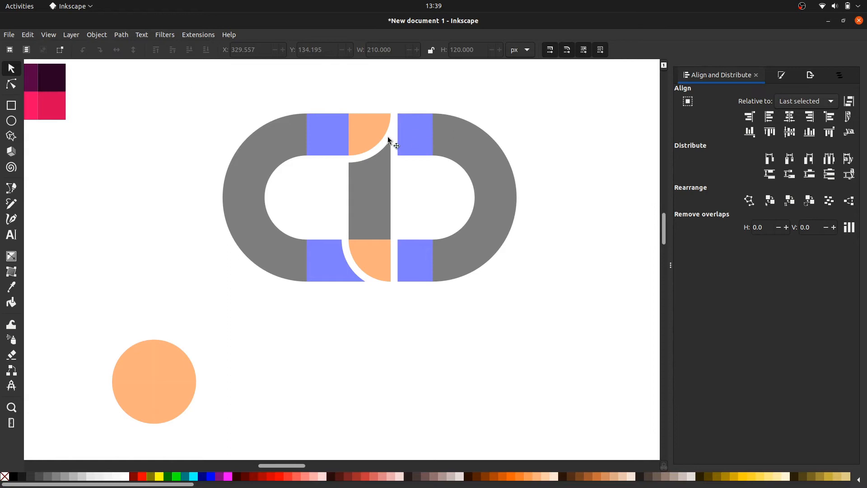
Unite the left half ring, its two adjoining blue pieces and the upper orange quarter into one shape with the Union path operation.
{"action": "left_click", "coordinate": [374, 134]}
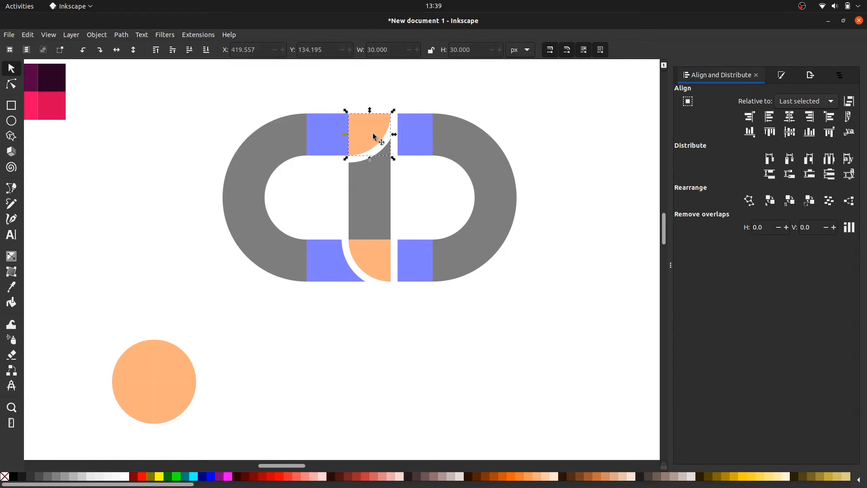
{"action": "left_click", "coordinate": [315, 134], "text": "shift"}
{"action": "left_click", "coordinate": [256, 147], "text": "shift"}
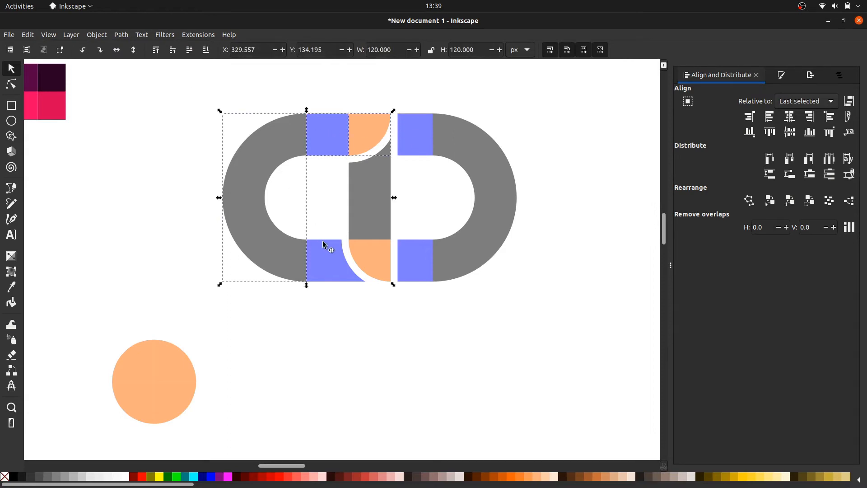
{"action": "left_click", "coordinate": [123, 36]}
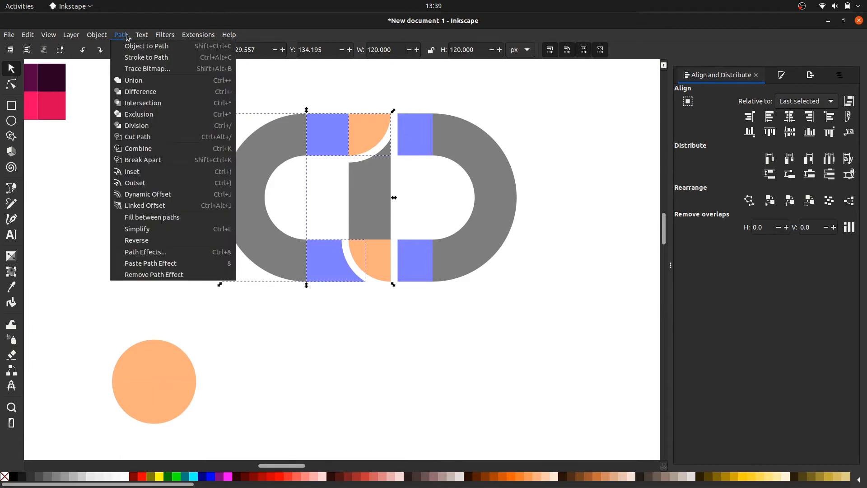
{"action": "left_click", "coordinate": [136, 80]}
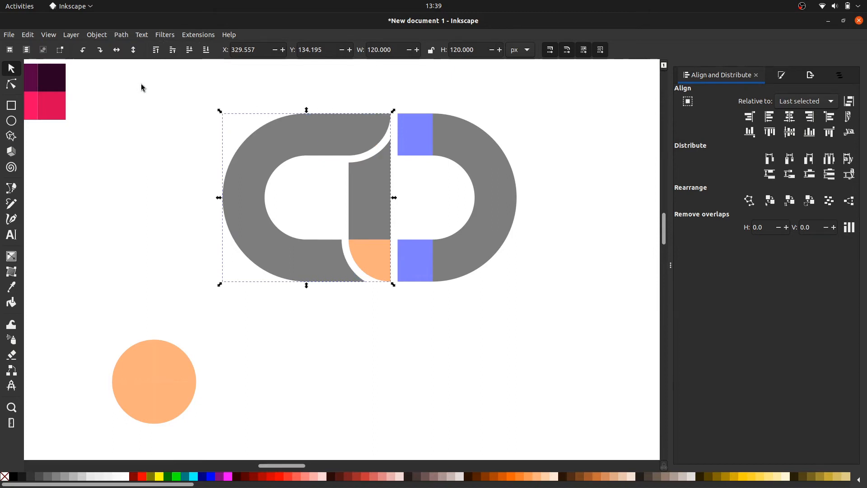
{"action": "left_click", "coordinate": [142, 87]}
Unite the central vertical bar and the orange quarter below it into one shape with the Union path operation.
{"action": "left_click", "coordinate": [376, 230]}
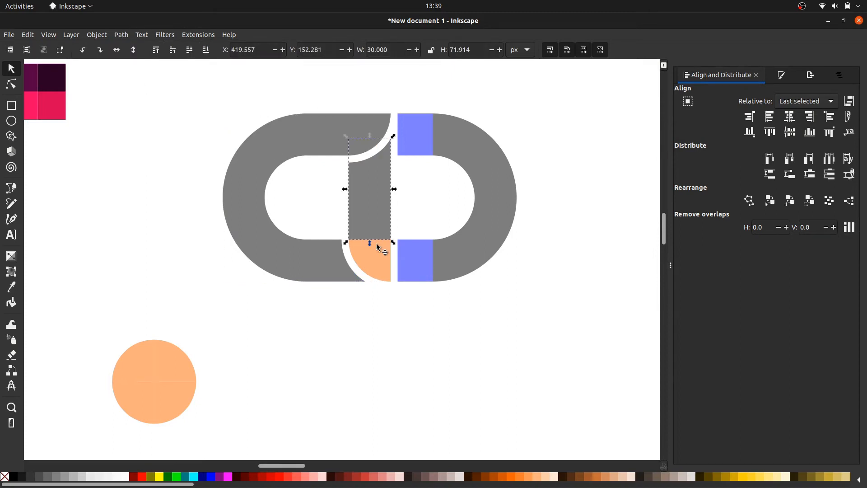
{"action": "left_click_drag", "start_coordinate": [377, 255], "coordinate": [381, 256]}
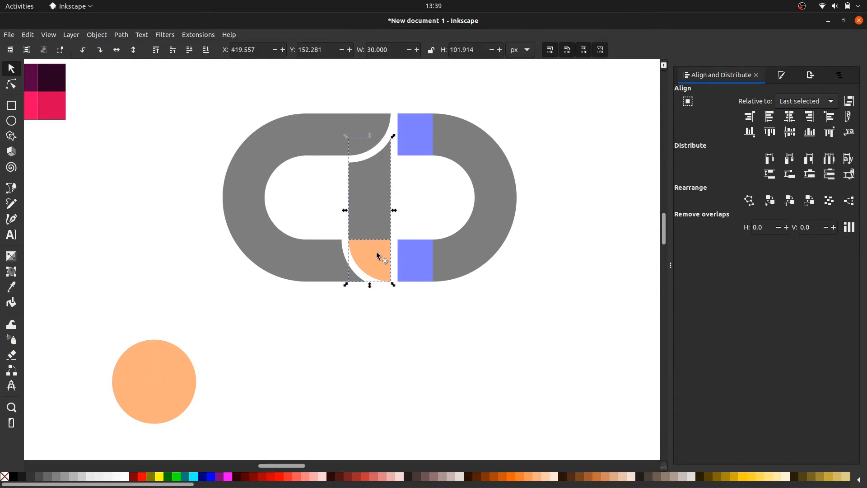
{"action": "left_click", "coordinate": [121, 36]}
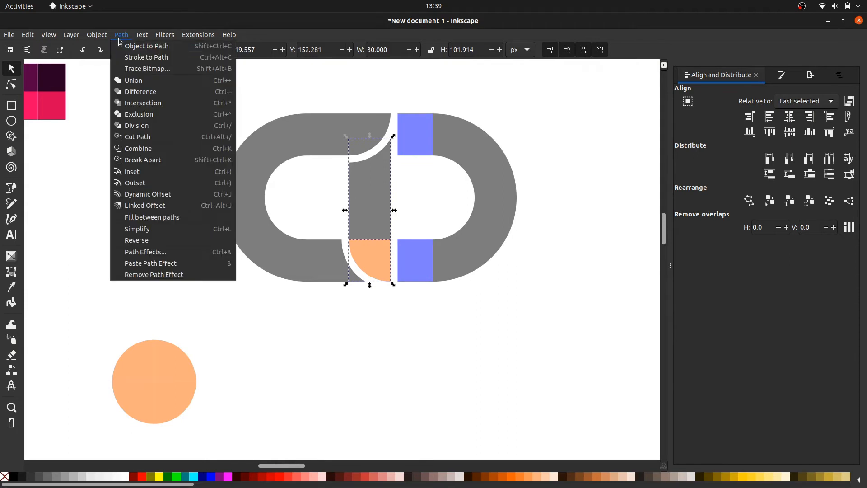
{"action": "left_click", "coordinate": [132, 81]}
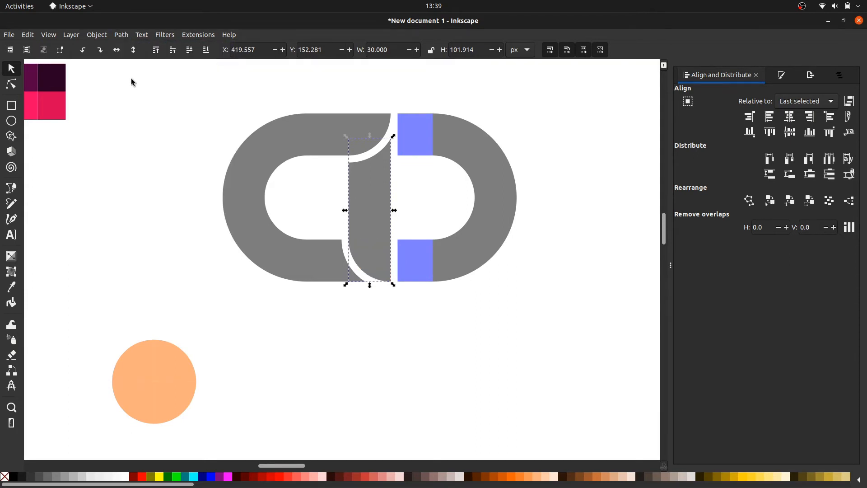
{"action": "left_click", "coordinate": [149, 81]}
Unite the right half ring and its two adjoining blue pieces into one shape with the Union path operation.
{"action": "left_click", "coordinate": [426, 151]}
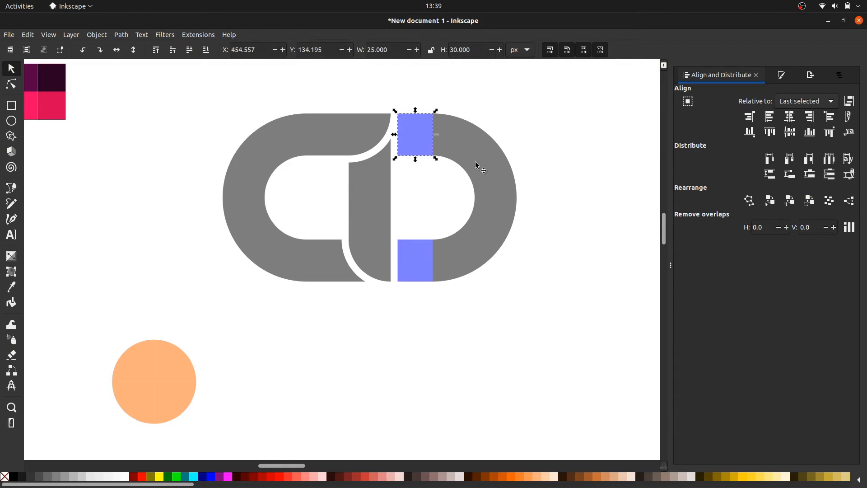
{"action": "left_click", "coordinate": [475, 166], "text": "shift"}
{"action": "left_click", "coordinate": [421, 262], "text": "shift"}
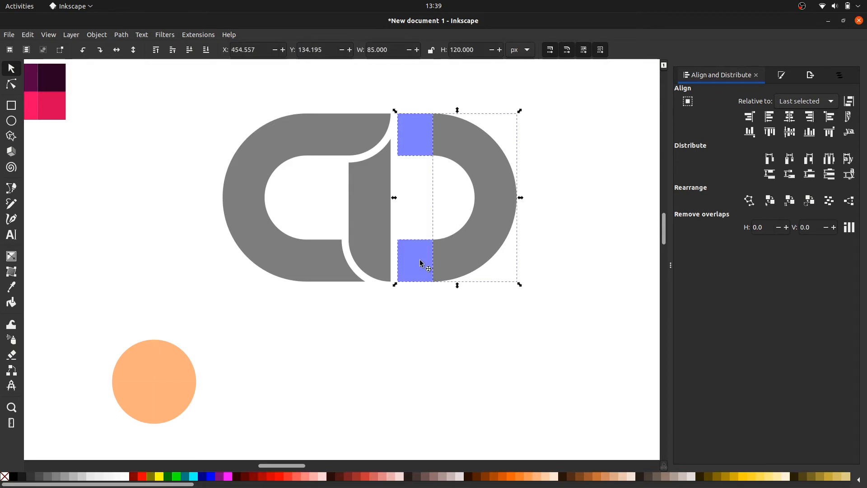
{"action": "left_click", "coordinate": [121, 34]}
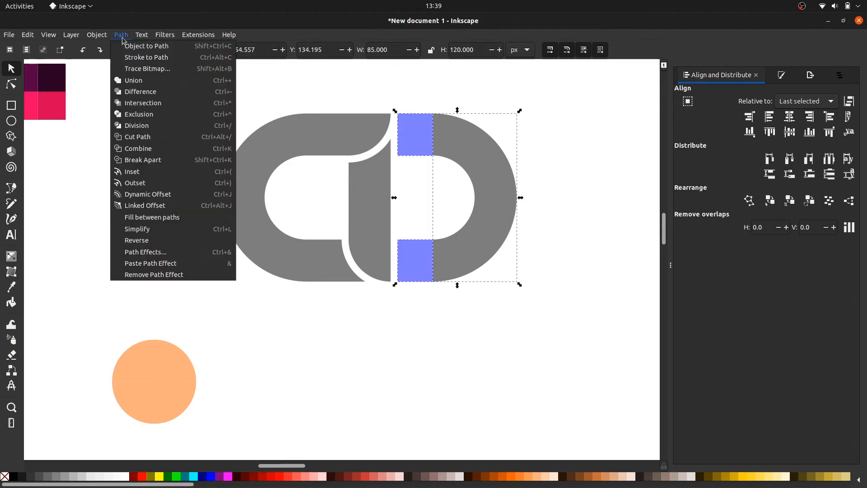
{"action": "left_click", "coordinate": [138, 80]}
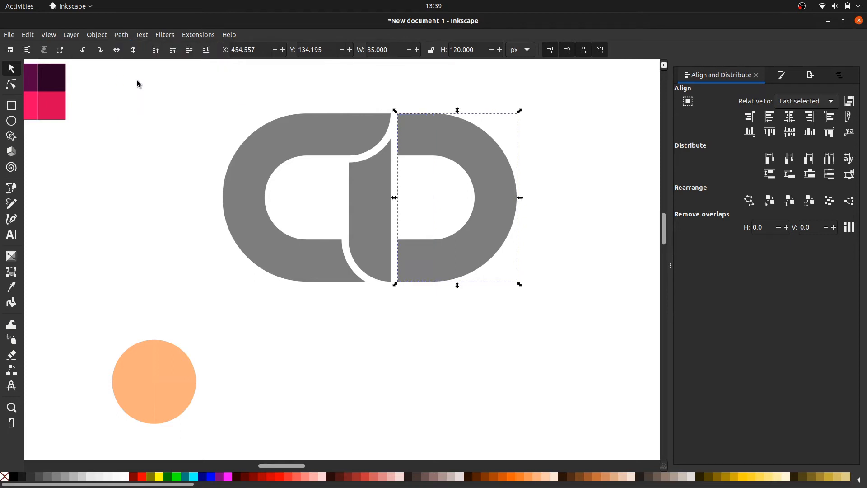
{"action": "key", "text": "Escape"}
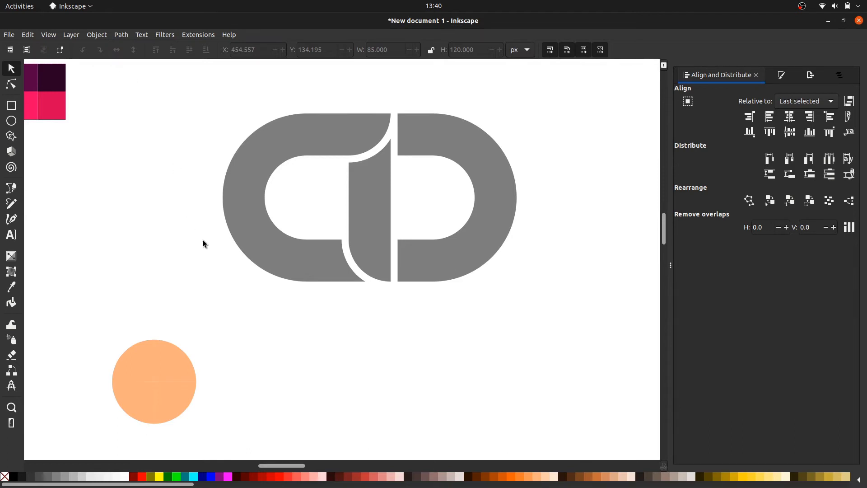
Draw a square below the design, size it to 120 × 120 px and move it over the design's left part.
{"action": "key", "text": "r"}
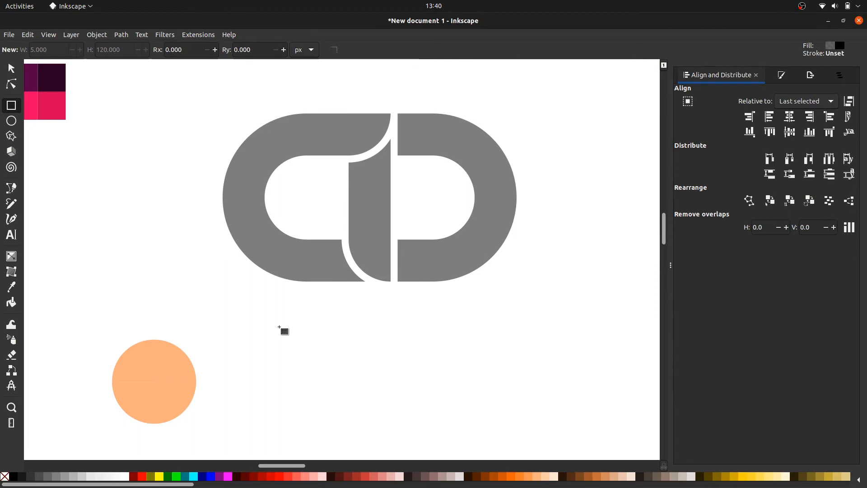
{"action": "left_click_drag", "start_coordinate": [279, 326], "coordinate": [346, 395]}
{"action": "left_click_drag", "start_coordinate": [64, 49], "coordinate": [34, 49]}
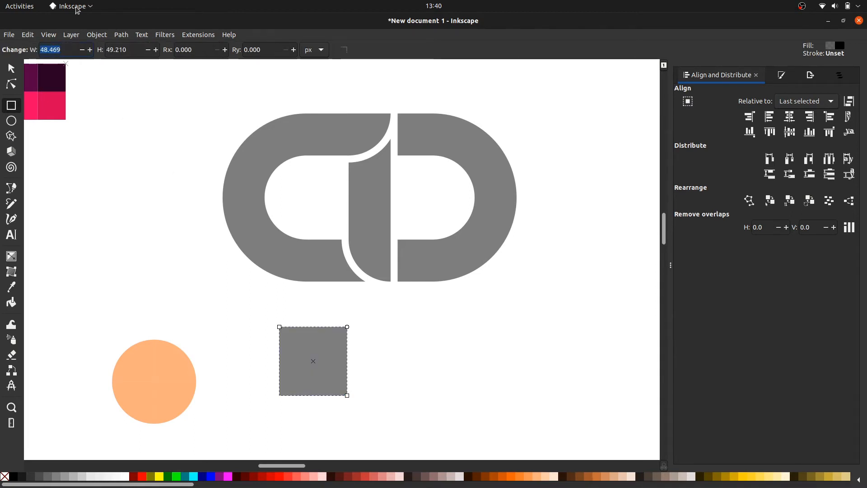
{"action": "type", "text": "120"}
{"action": "key", "text": "Tab"}
{"action": "type", "text": "120"}
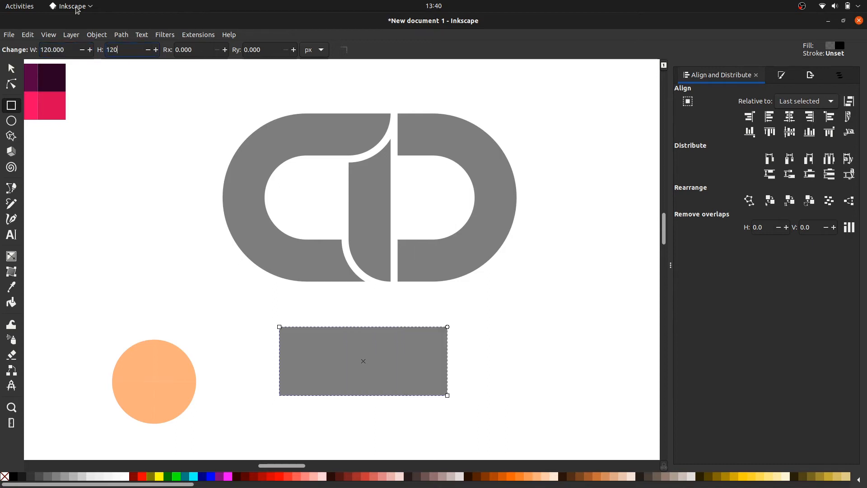
{"action": "key", "text": "Return"}
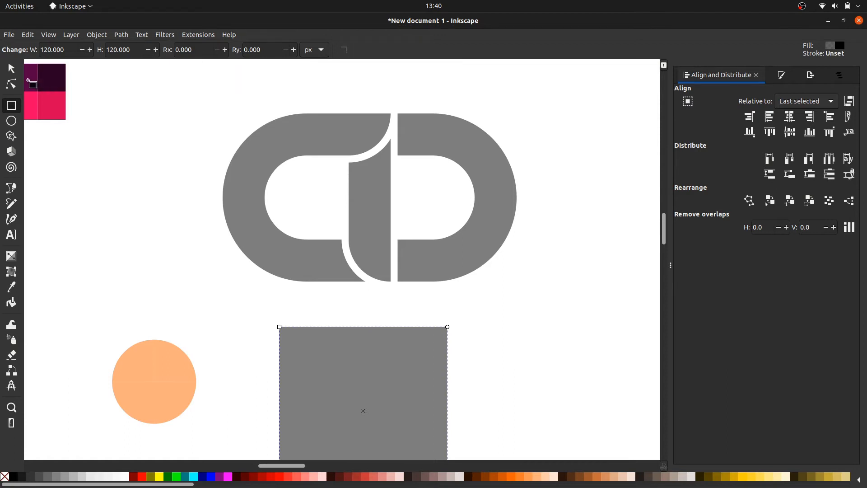
{"action": "key", "text": "s"}
{"action": "left_click_drag", "start_coordinate": [367, 392], "coordinate": [324, 237]}
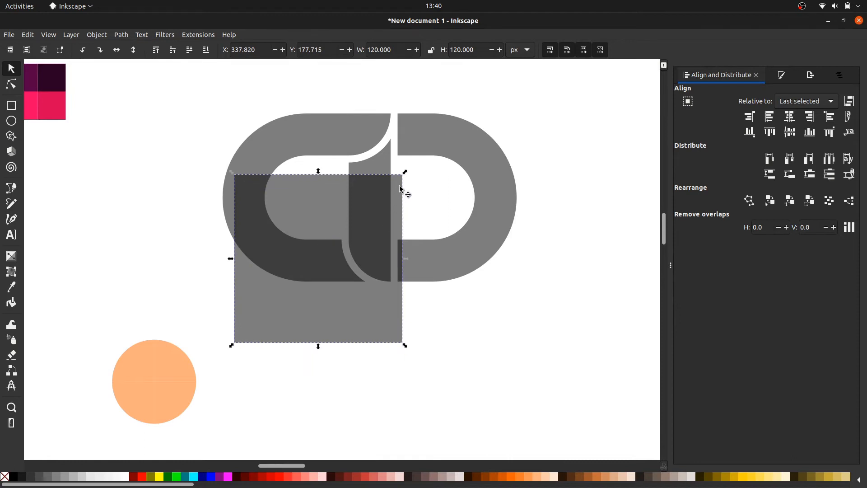
Round the 120 px square's corners to a 60 px radius to form a circle and fill it orange.
{"action": "key", "text": "r"}
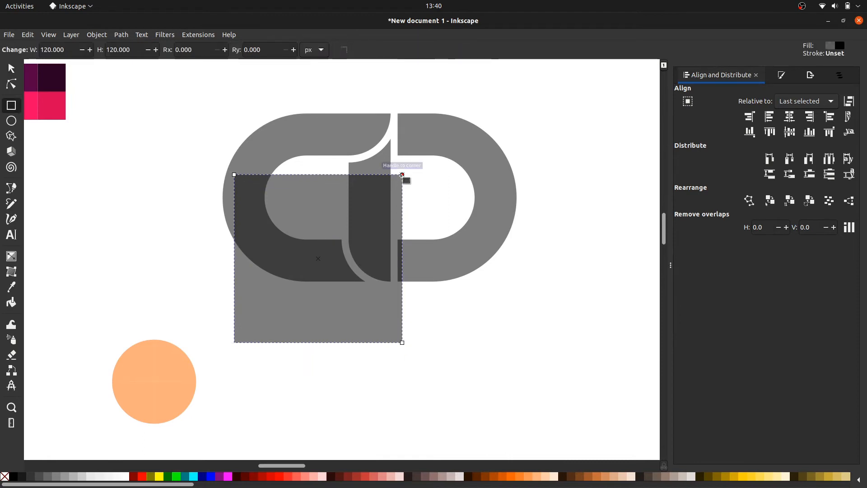
{"action": "left_click_drag", "start_coordinate": [403, 175], "coordinate": [385, 366]}
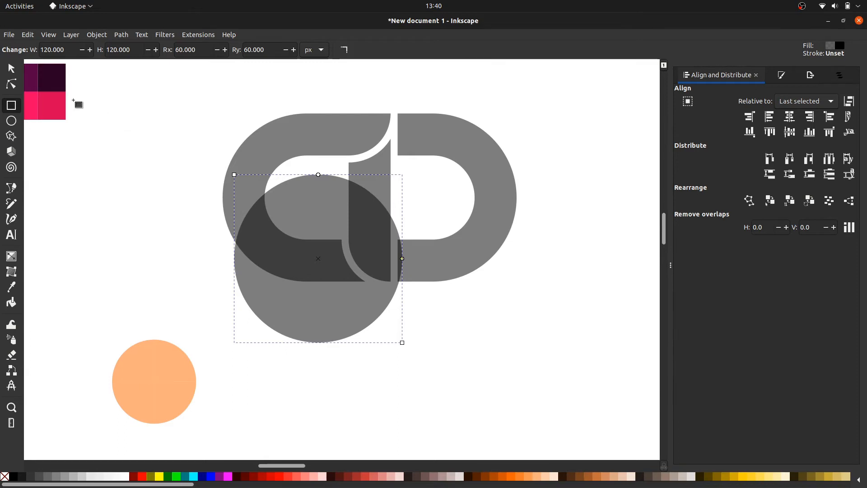
{"action": "left_click", "coordinate": [11, 68]}
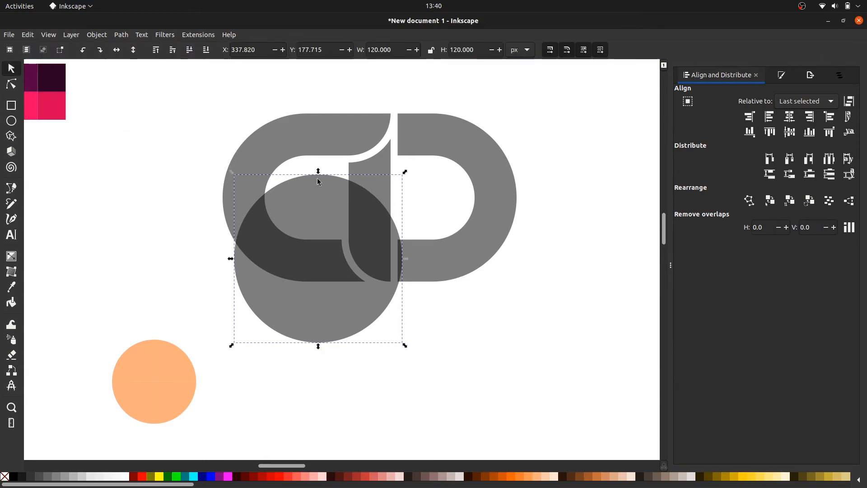
{"action": "left_click", "coordinate": [511, 476]}
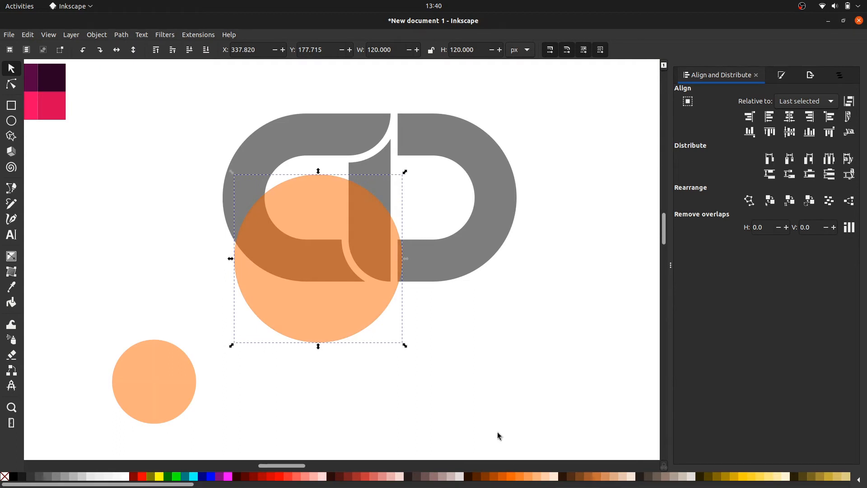
{"action": "left_click", "coordinate": [492, 406]}
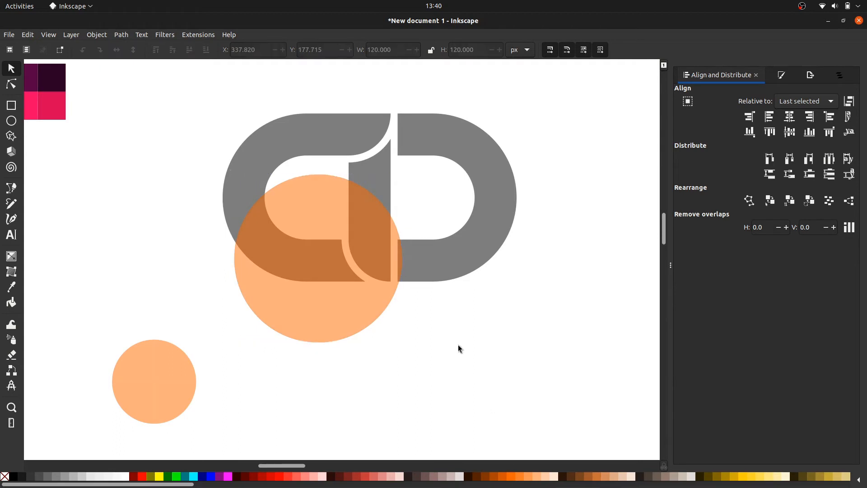
Align the large orange circle with the left grey shape, matching left edges and centring it vertically.
{"action": "left_click", "coordinate": [344, 293]}
{"action": "left_click", "coordinate": [252, 166], "text": "shift"}
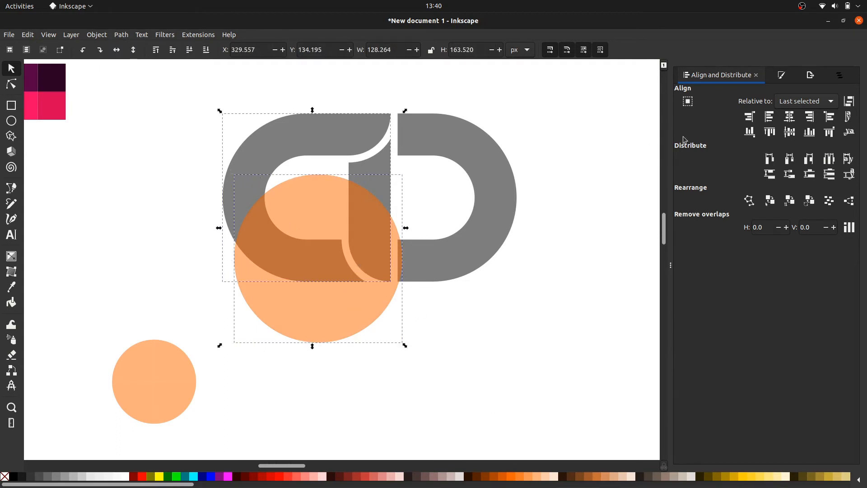
{"action": "left_click", "coordinate": [769, 116]}
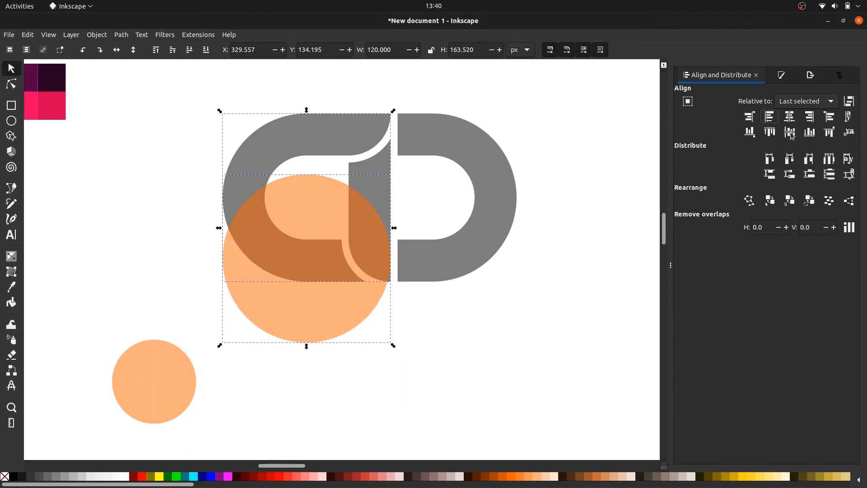
{"action": "left_click", "coordinate": [790, 133]}
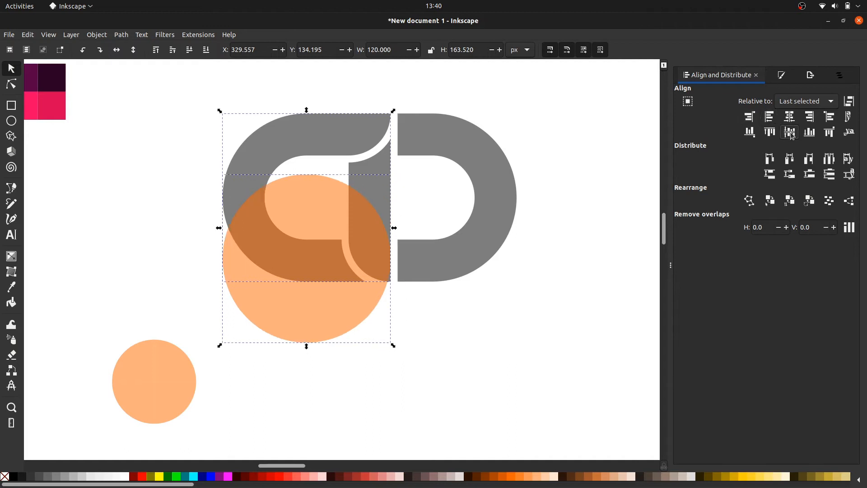
{"action": "left_click", "coordinate": [541, 267]}
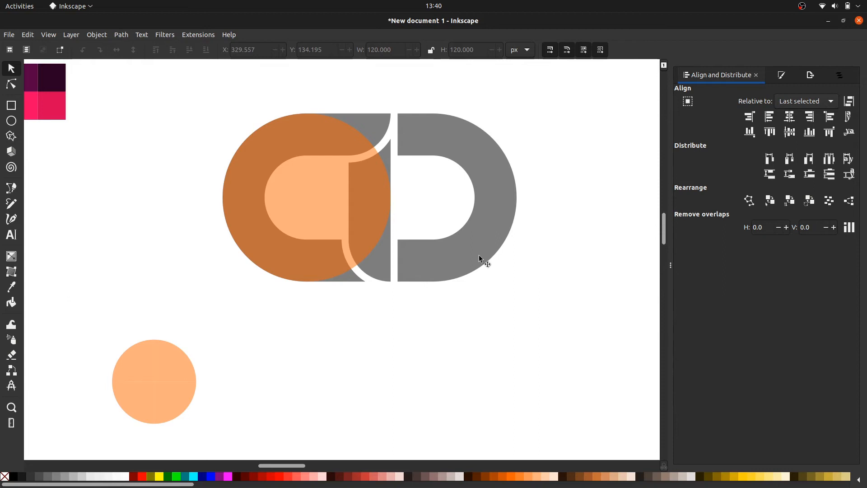
Duplicate the large orange circle in place over the left grey shape.
{"action": "left_click", "coordinate": [349, 198]}
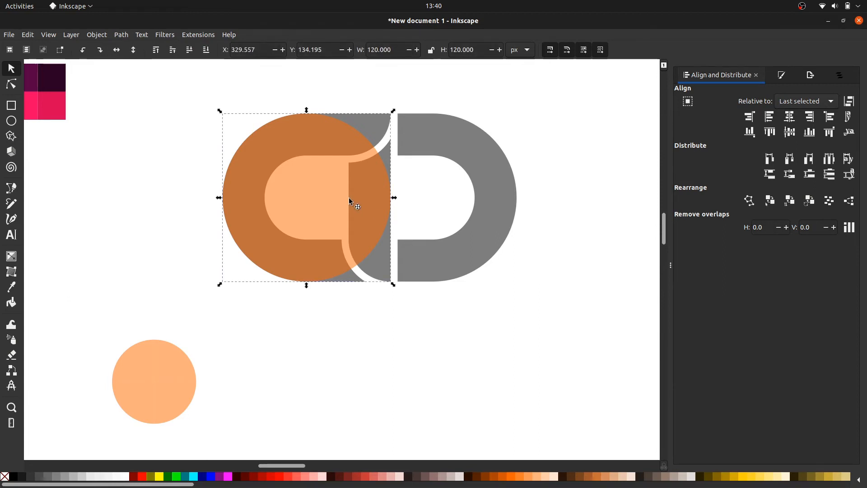
{"action": "right_click", "coordinate": [348, 198]}
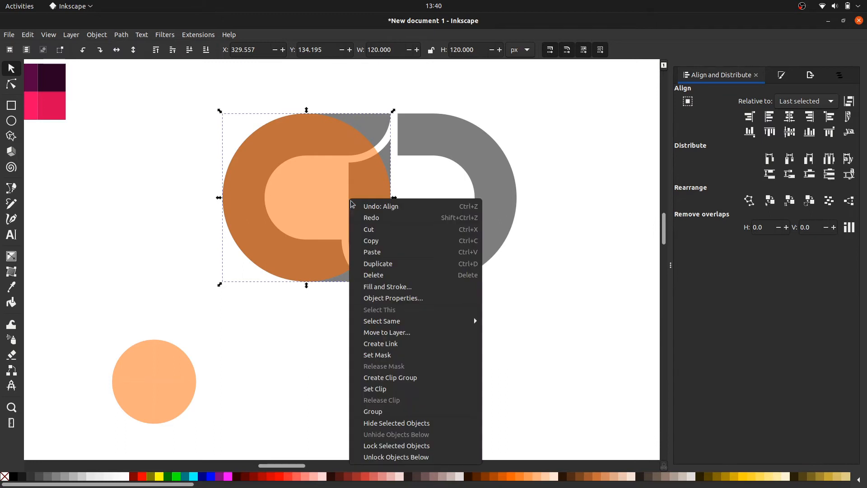
{"action": "left_click", "coordinate": [401, 264]}
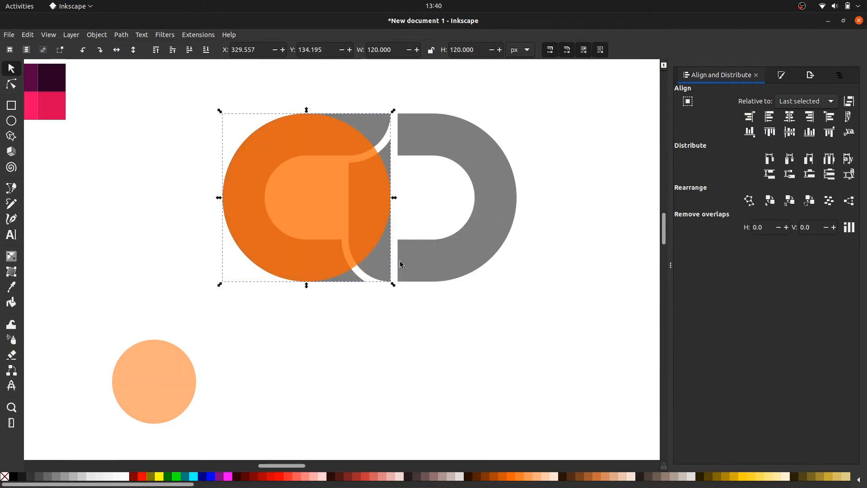
Move the selected orange circle down by 30 px.
{"action": "left_click", "coordinate": [400, 51]}
{"action": "type", "text": "+30"}
{"action": "key", "text": "Return"}
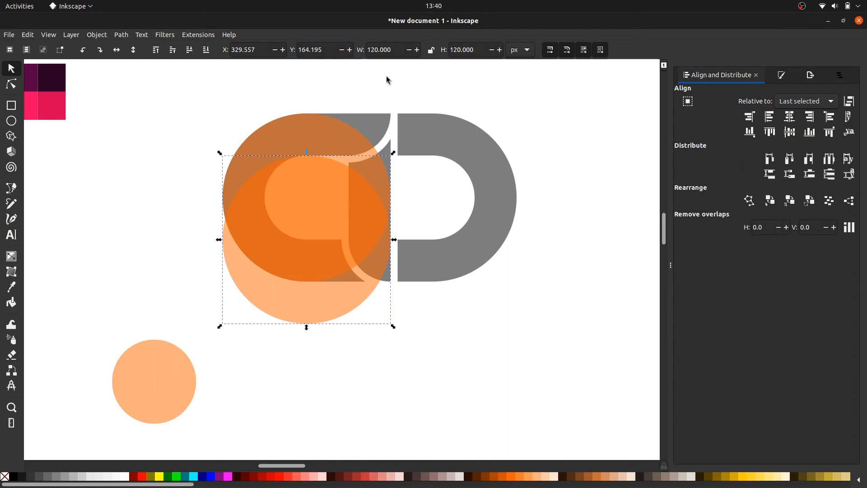
{"action": "left_click", "coordinate": [516, 305]}
Duplicate the orange circle aligned with the left grey C-shape and move the copy 30 px to the right.
{"action": "left_click", "coordinate": [356, 234]}
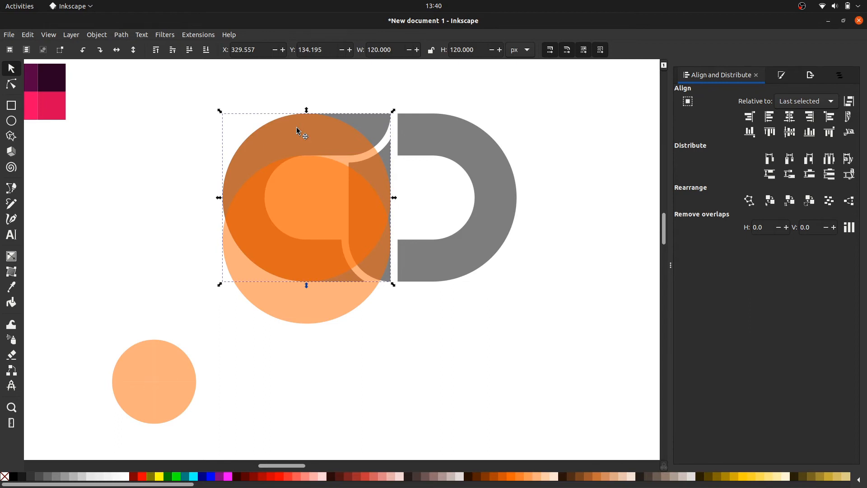
{"action": "left_click", "coordinate": [268, 99]}
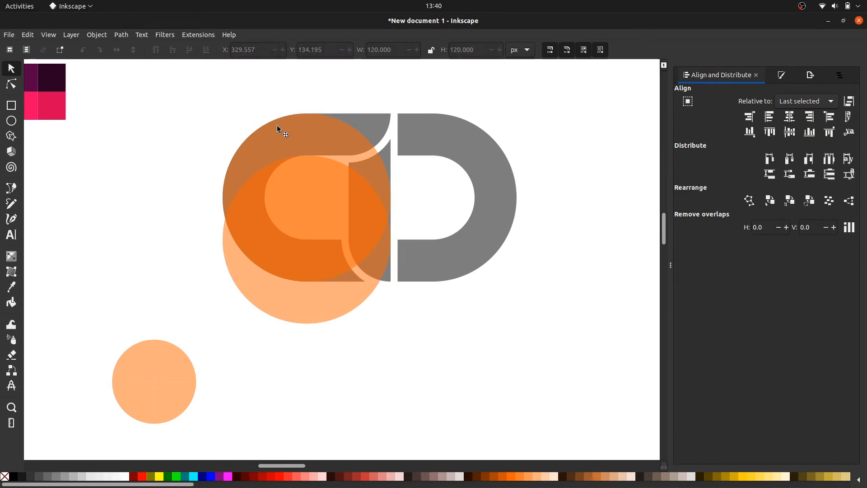
{"action": "left_click", "coordinate": [277, 126]}
{"action": "right_click", "coordinate": [278, 127]}
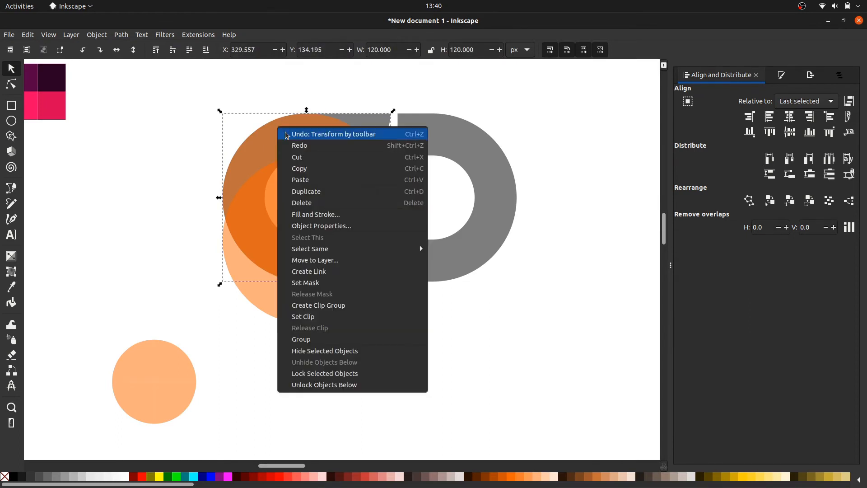
{"action": "left_click", "coordinate": [315, 191]}
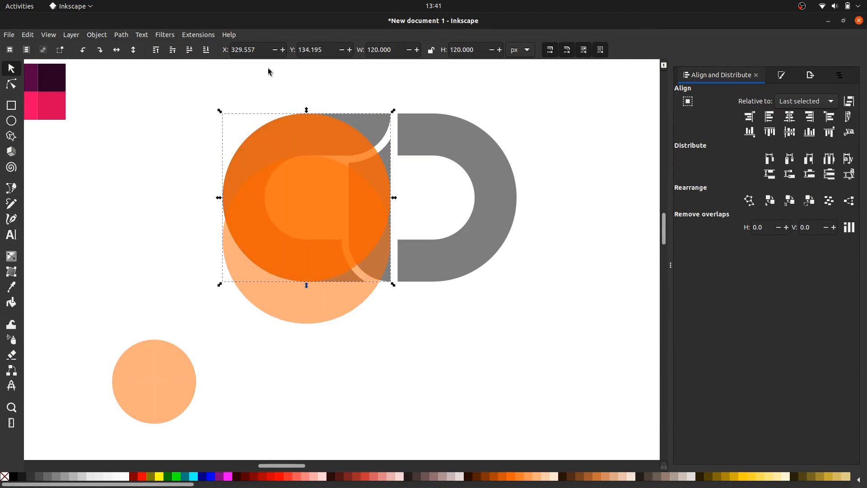
{"action": "type", "text": "+30"}
{"action": "key", "text": "Return"}
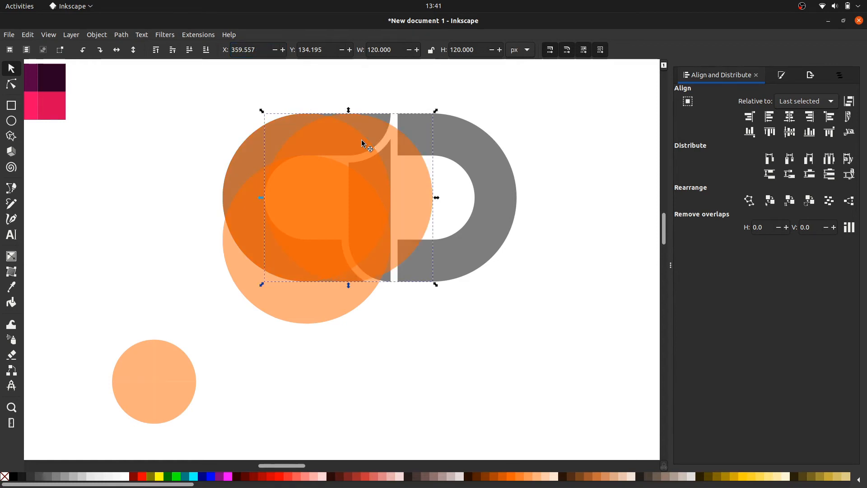
{"action": "left_click", "coordinate": [443, 342]}
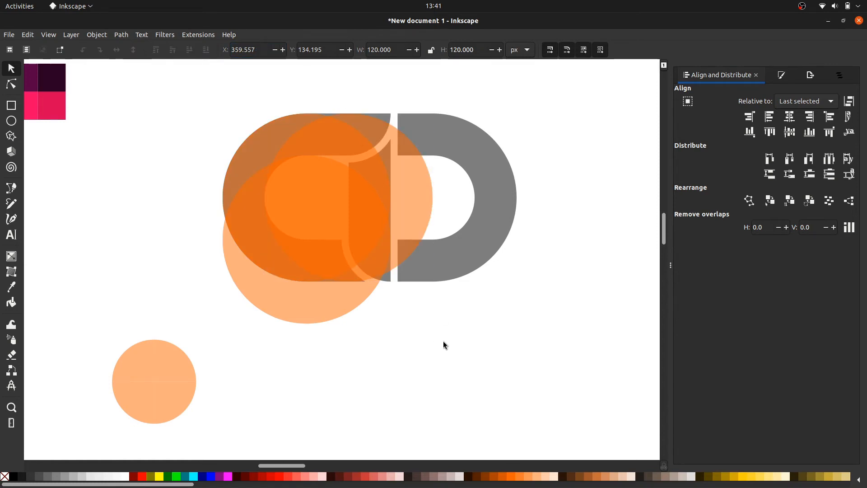
Duplicate the left grey C-shape twice in place.
{"action": "left_click", "coordinate": [387, 119]}
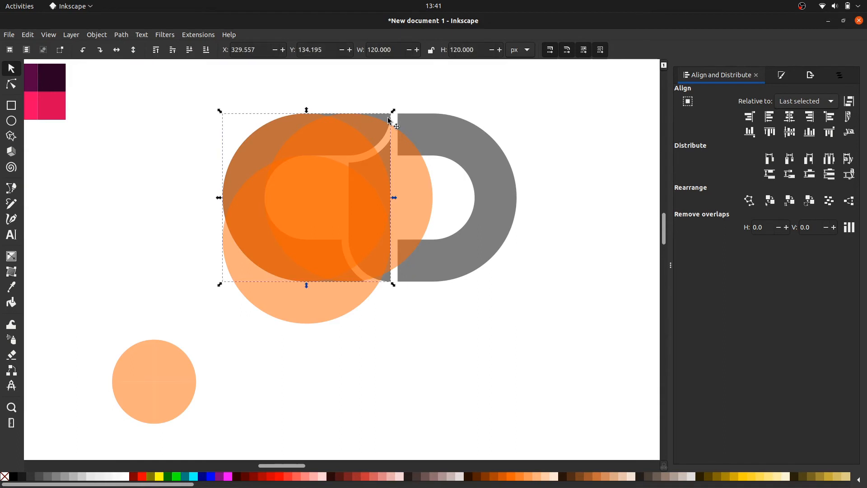
{"action": "left_click", "coordinate": [386, 101]}
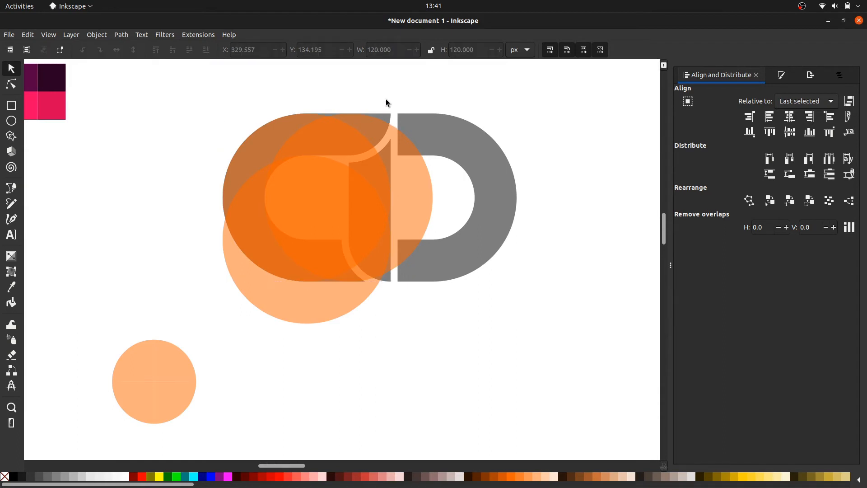
{"action": "scroll", "coordinate": [386, 99], "scroll_direction": "up", "scroll_amount": 6}
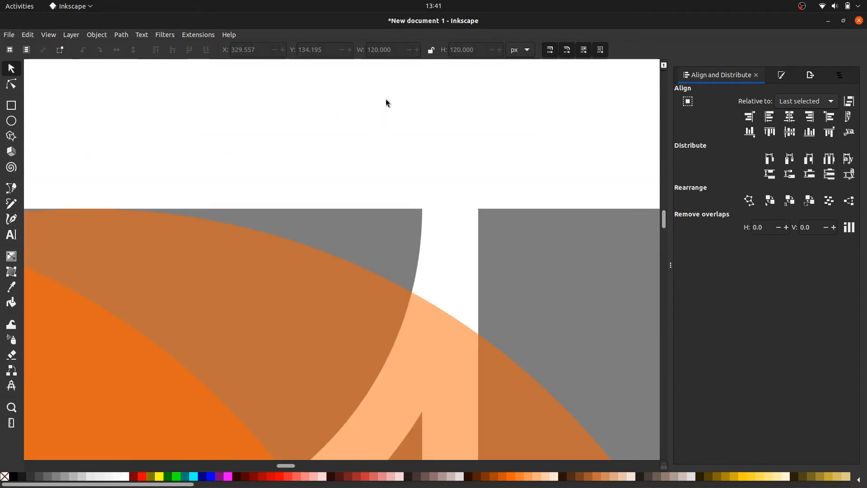
{"action": "left_click", "coordinate": [399, 223]}
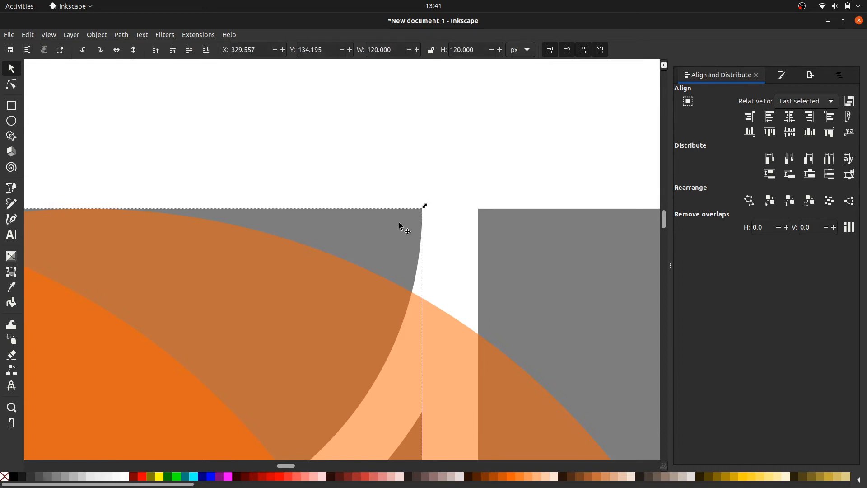
{"action": "scroll", "coordinate": [400, 224], "scroll_direction": "down", "scroll_amount": 4}
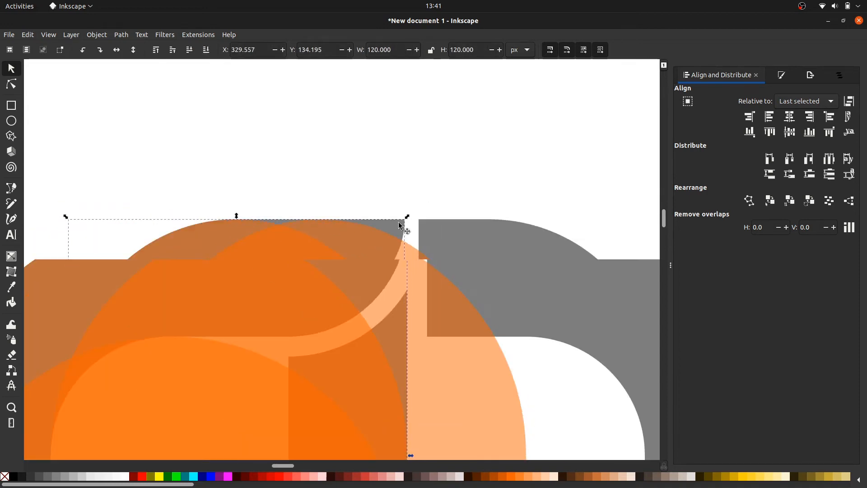
{"action": "scroll", "coordinate": [399, 223], "scroll_direction": "down", "scroll_amount": 2}
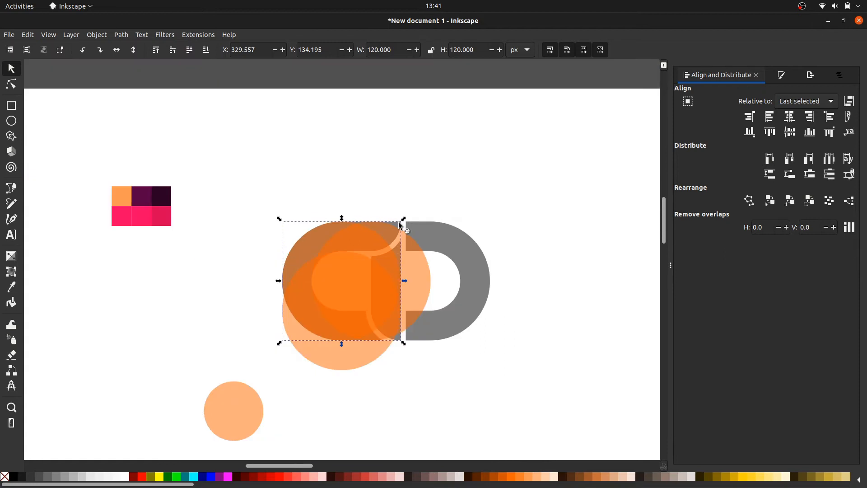
{"action": "scroll", "coordinate": [399, 223], "scroll_direction": "up", "scroll_amount": 1}
{"action": "scroll", "coordinate": [399, 223], "scroll_direction": "down", "scroll_amount": 2}
{"action": "scroll", "coordinate": [399, 225], "scroll_direction": "down", "scroll_amount": 2}
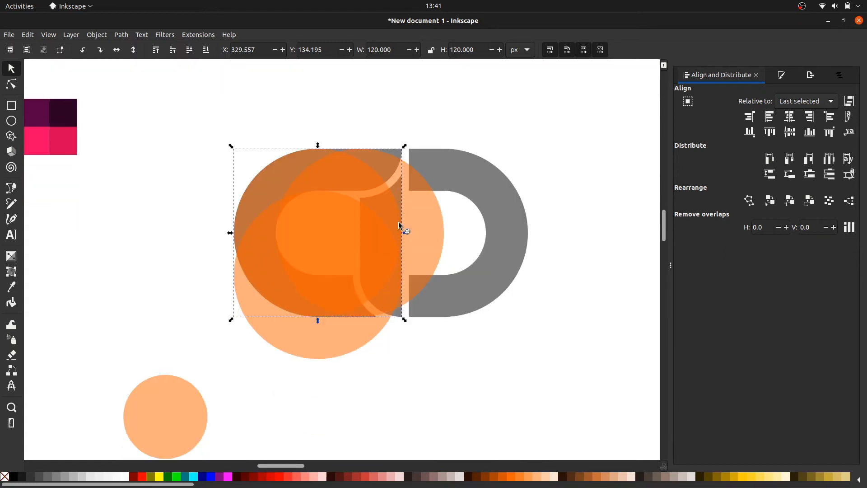
{"action": "scroll", "coordinate": [398, 224], "scroll_direction": "left", "scroll_amount": 2}
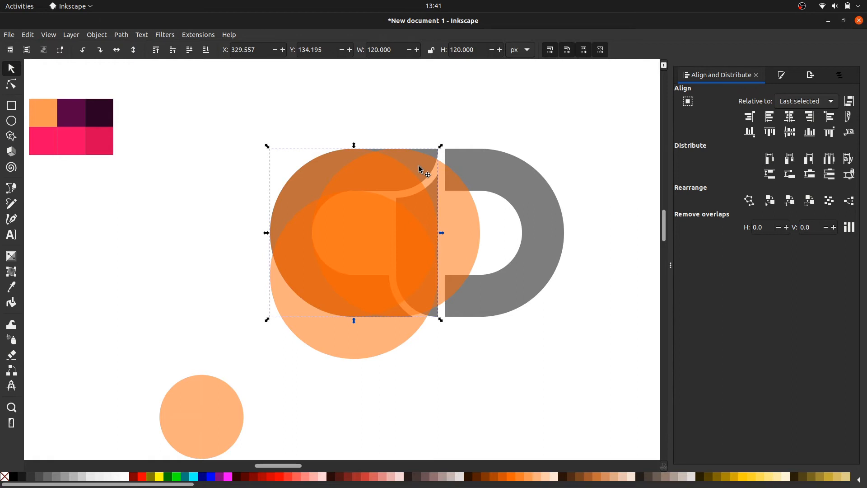
{"action": "left_click", "coordinate": [459, 210], "text": "shift"}
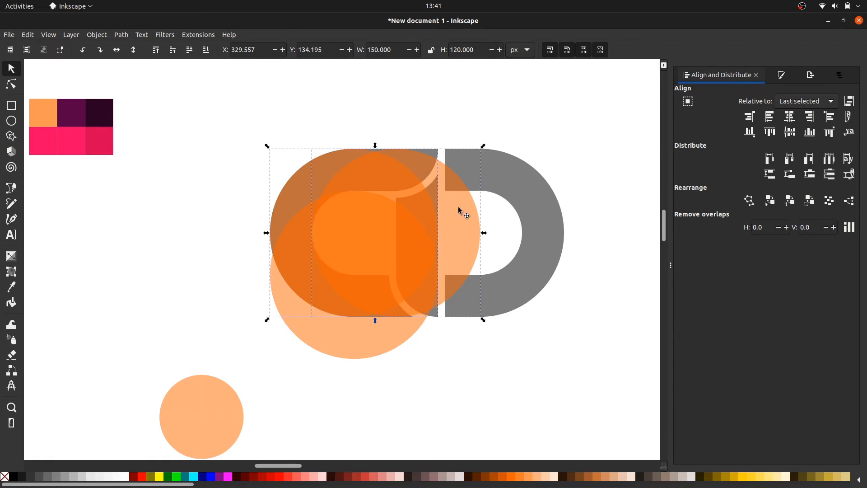
{"action": "left_click", "coordinate": [459, 210], "text": "shift"}
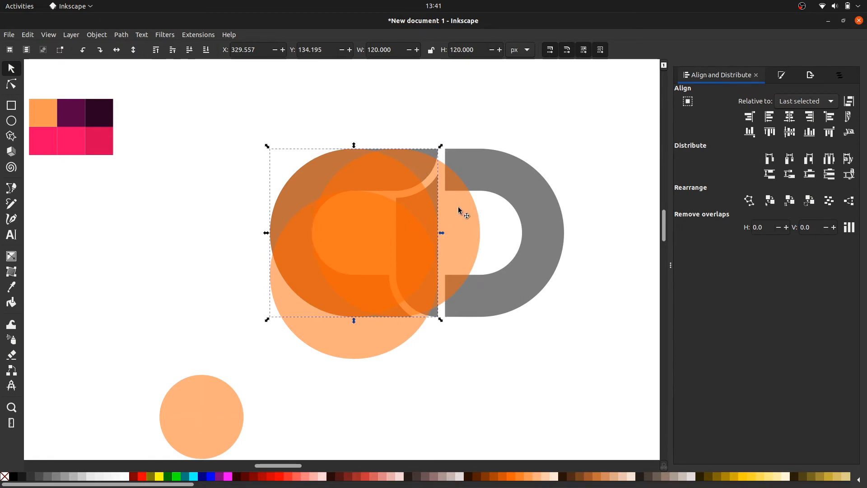
{"action": "right_click", "coordinate": [436, 157]}
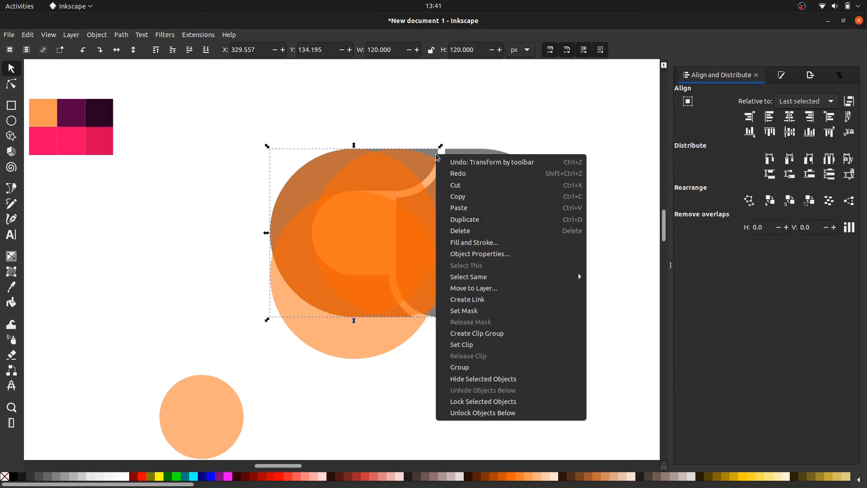
{"action": "left_click", "coordinate": [468, 219]}
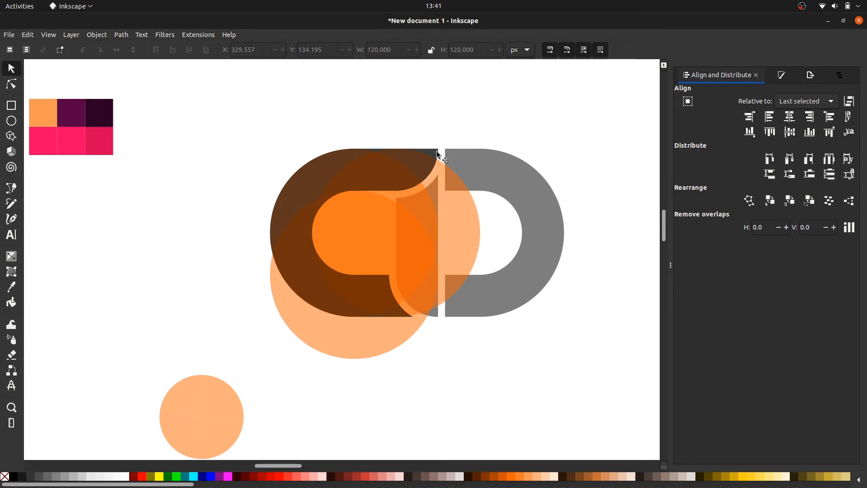
{"action": "right_click", "coordinate": [437, 152]}
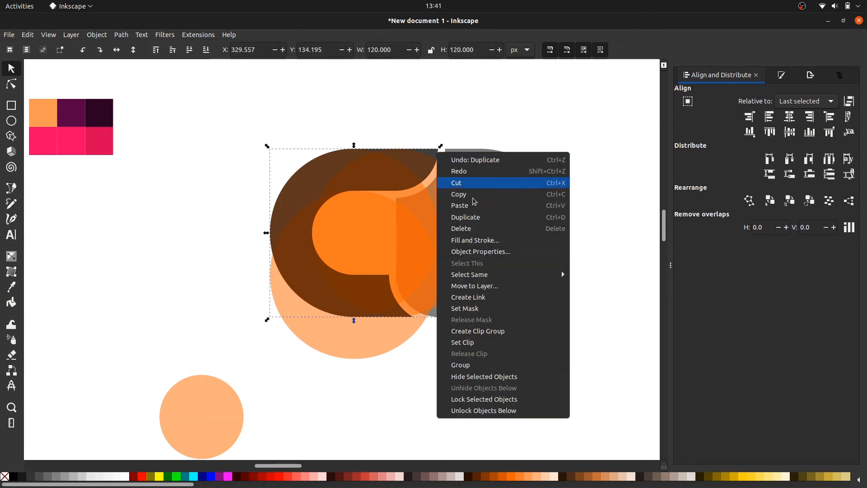
{"action": "left_click", "coordinate": [478, 216]}
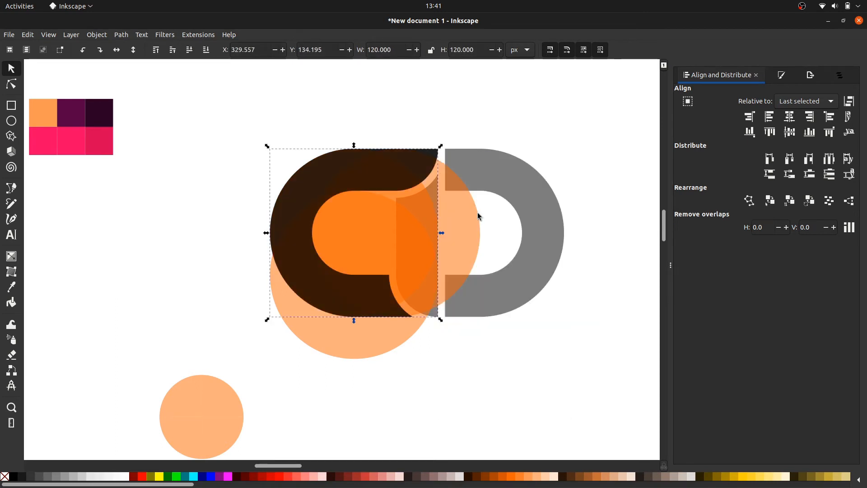
{"action": "left_click", "coordinate": [462, 123]}
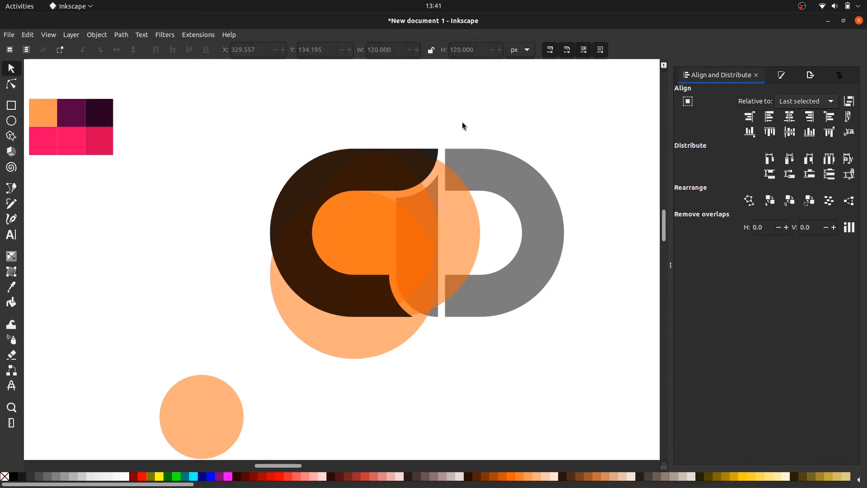
Intersect the topmost C-shape copy with the orange circle that is offset to the right.
{"action": "left_click", "coordinate": [410, 164]}
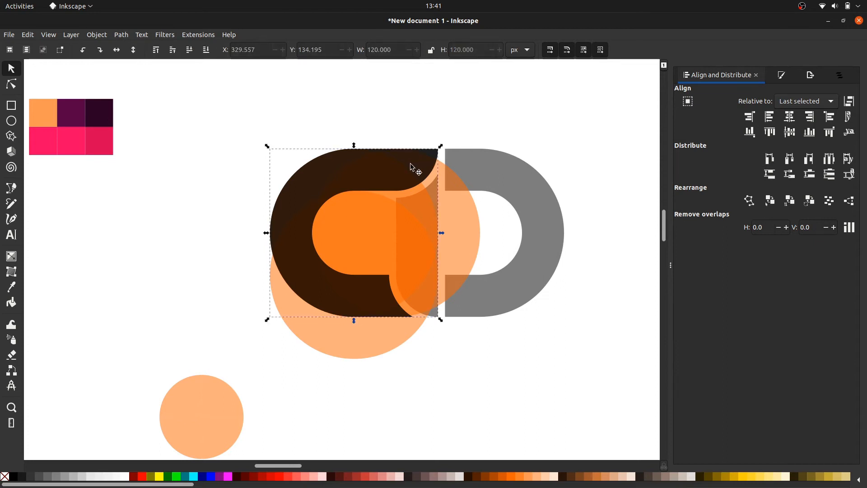
{"action": "left_click", "coordinate": [473, 231], "text": "shift"}
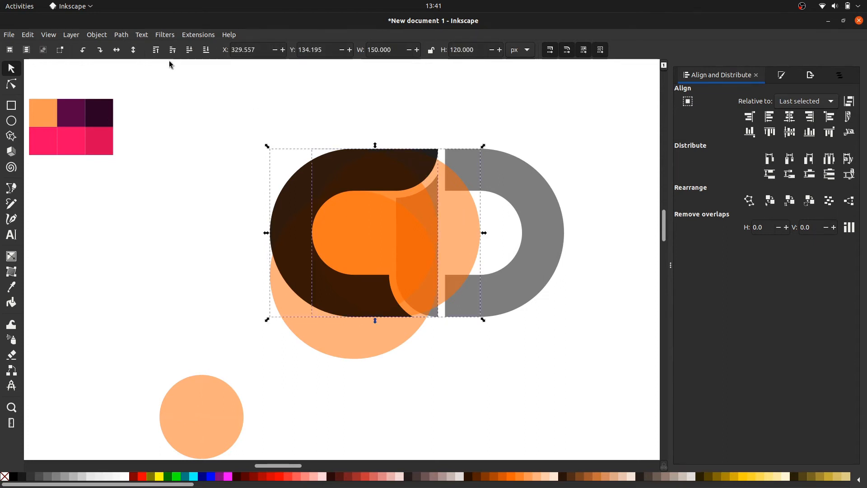
{"action": "left_click", "coordinate": [126, 36]}
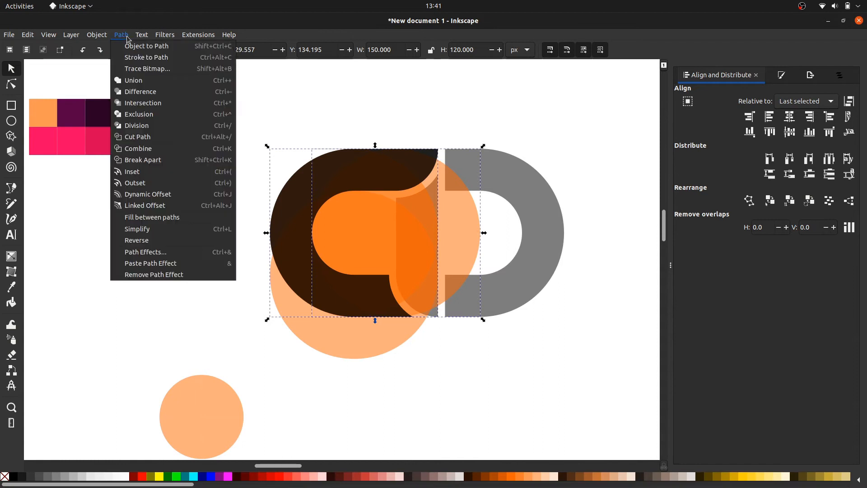
{"action": "left_click", "coordinate": [152, 103]}
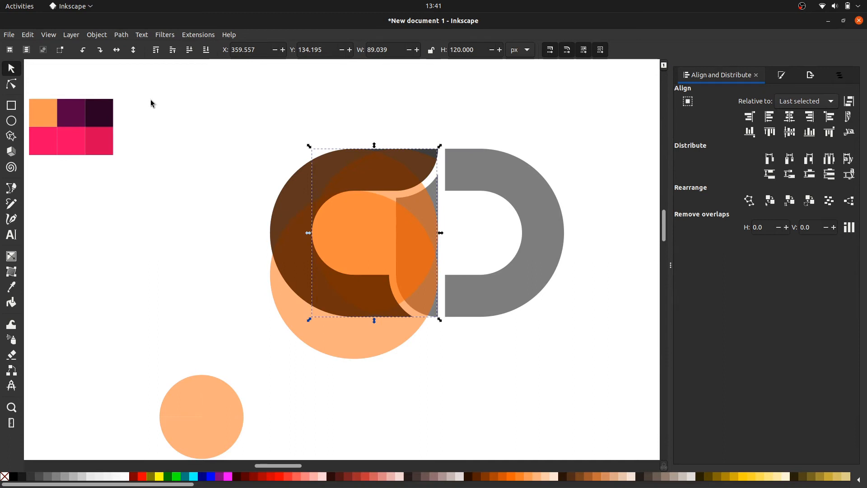
{"action": "left_click", "coordinate": [151, 103]}
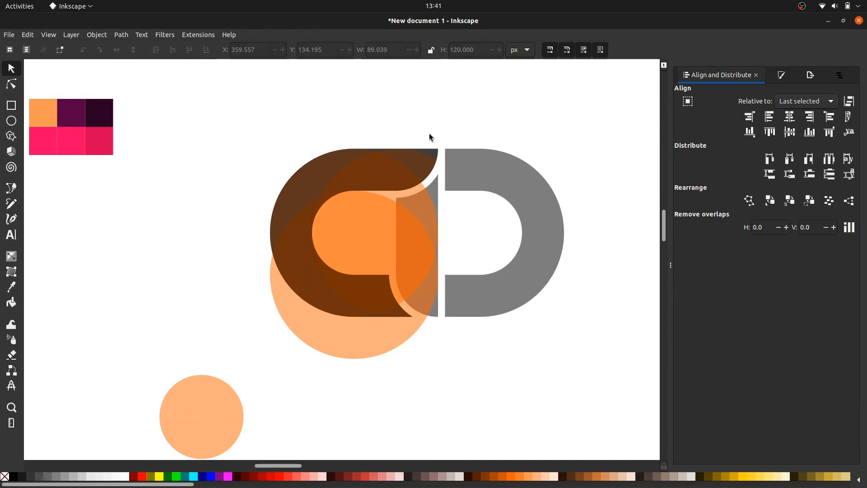
Intersect the remaining C-shape copy with the orange circle that is offset downwards.
{"action": "left_click", "coordinate": [436, 147]}
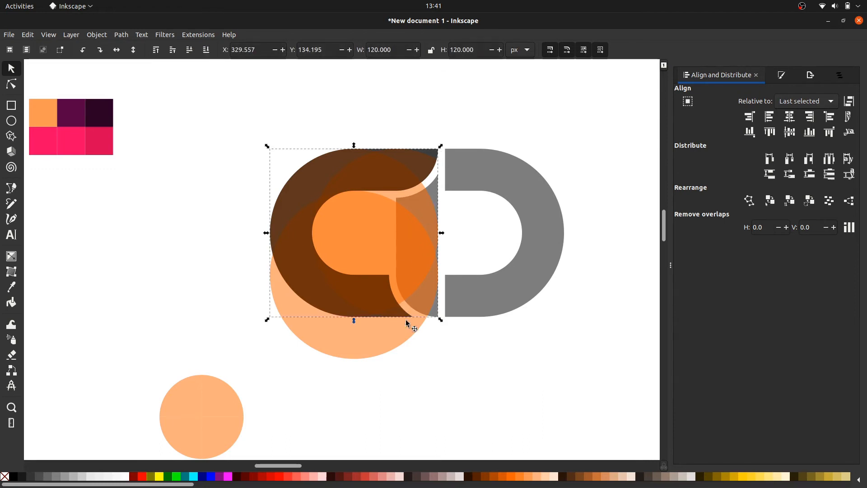
{"action": "left_click", "coordinate": [393, 346], "text": "shift"}
{"action": "left_click", "coordinate": [121, 35]}
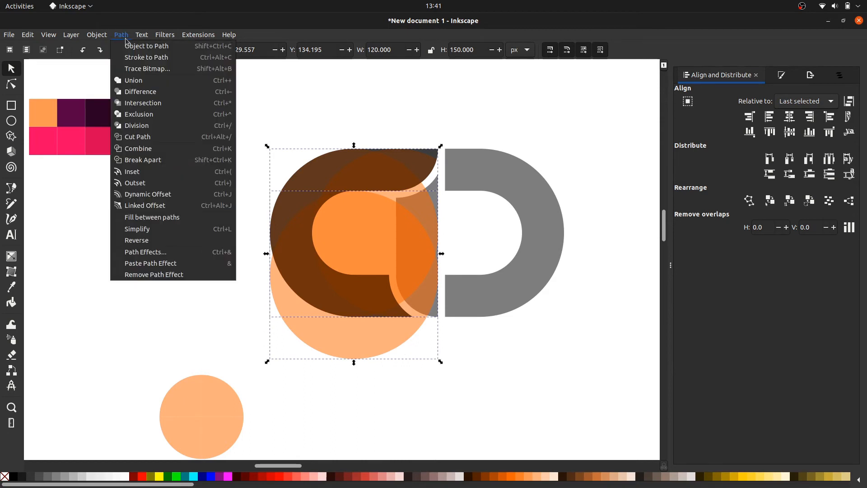
{"action": "left_click", "coordinate": [139, 106]}
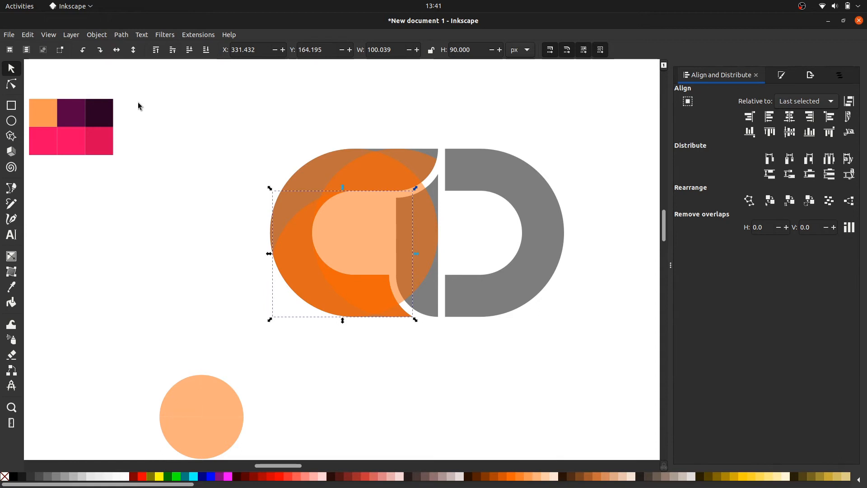
{"action": "key", "text": "Escape"}
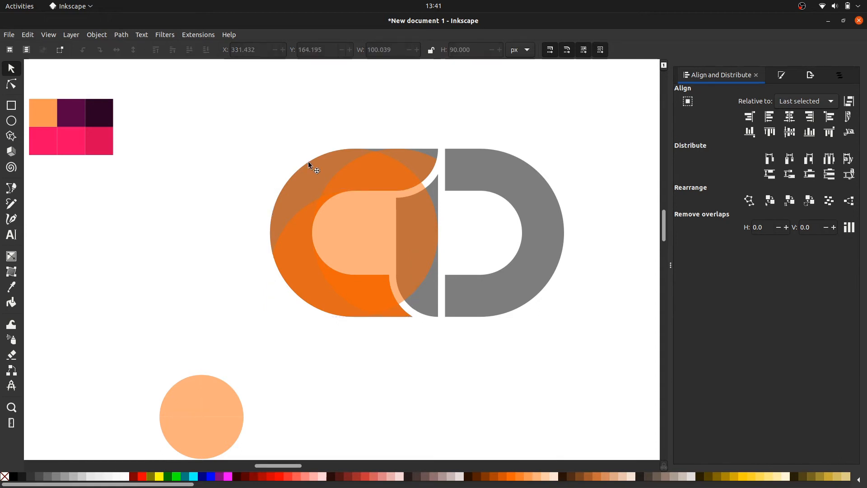
Move the remaining large orange circle over the left C-shape down by 30 px.
{"action": "left_click", "coordinate": [308, 162]}
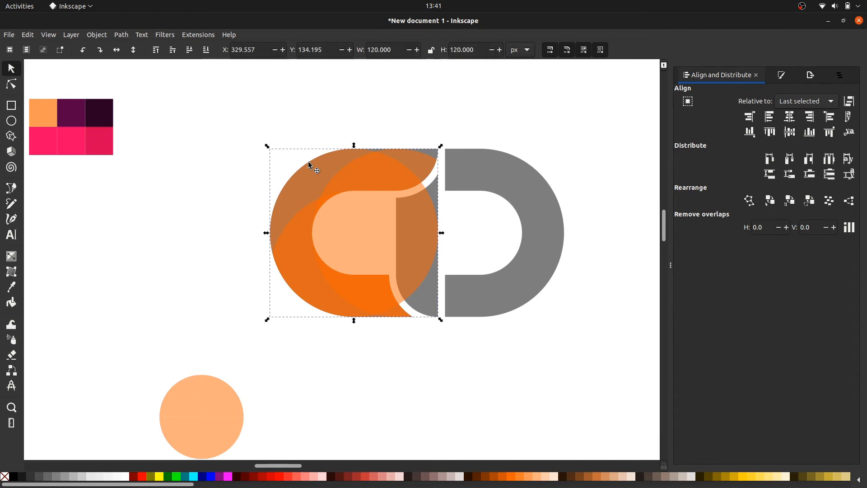
{"action": "left_click", "coordinate": [326, 54]}
{"action": "type", "text": "+30"}
{"action": "key", "text": "Return"}
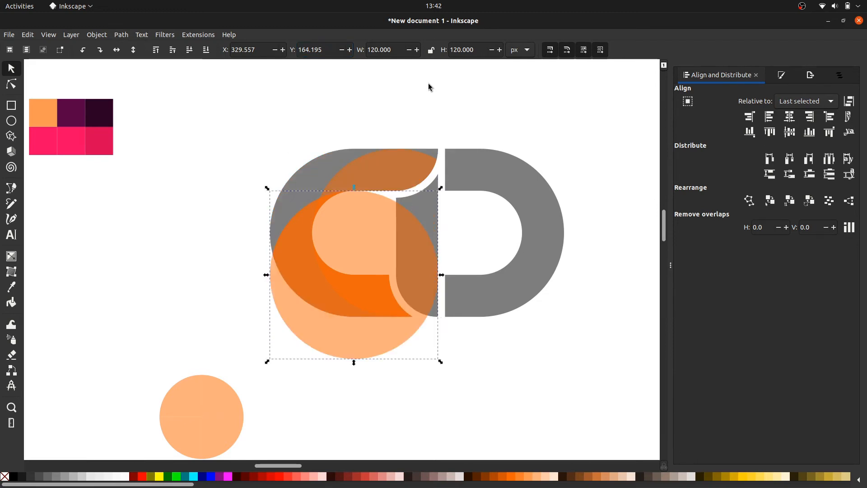
{"action": "left_click", "coordinate": [245, 140]}
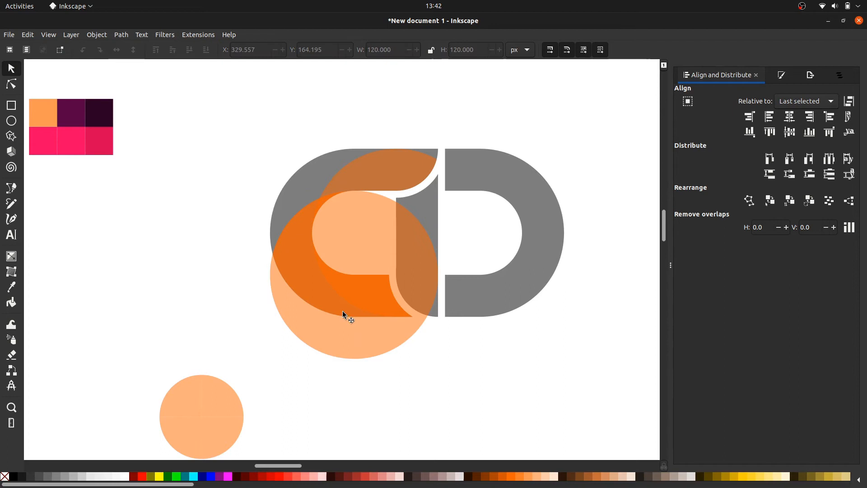
Subtract the lowered large orange circle from the grey C-shape using the Difference path operation.
{"action": "left_click", "coordinate": [341, 342]}
{"action": "left_click", "coordinate": [301, 176], "text": "shift"}
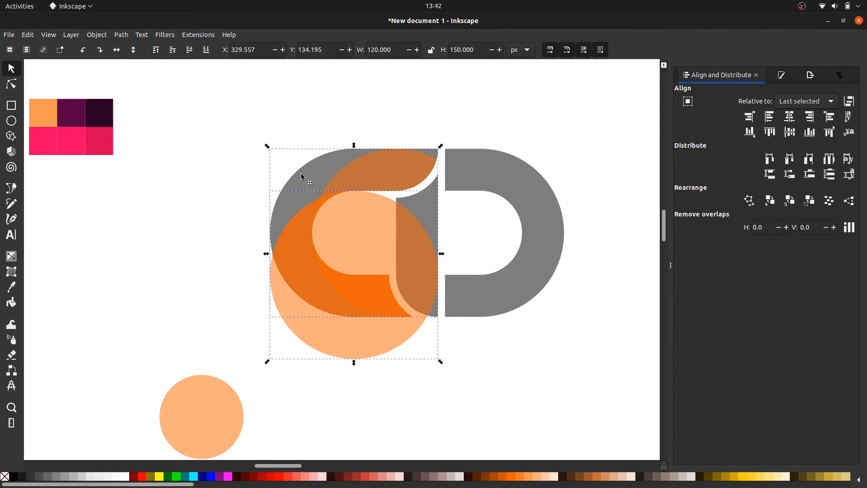
{"action": "left_click", "coordinate": [123, 35]}
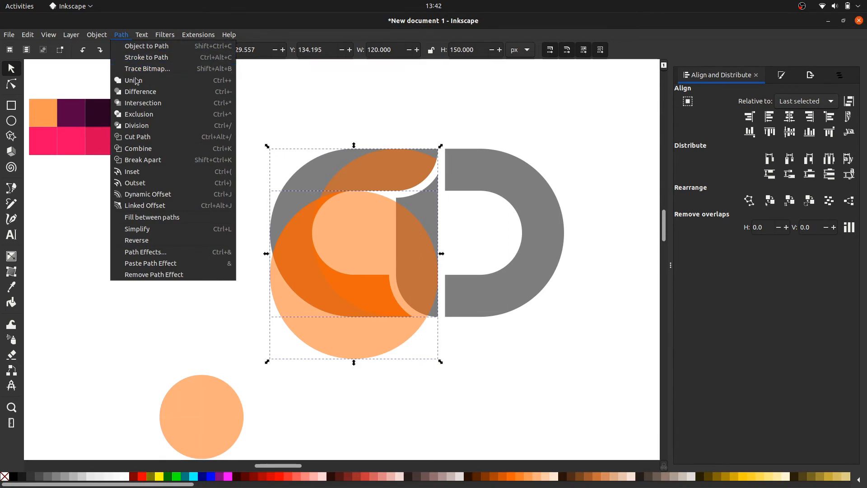
{"action": "left_click", "coordinate": [141, 92]}
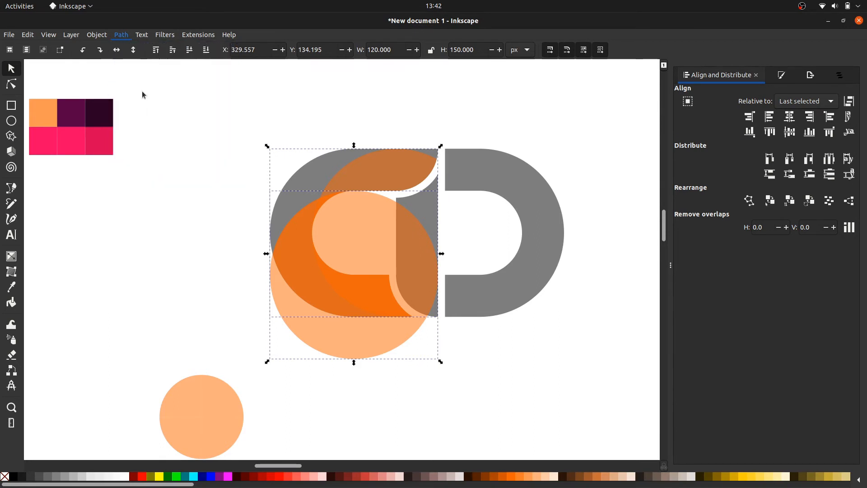
{"action": "left_click", "coordinate": [197, 112]}
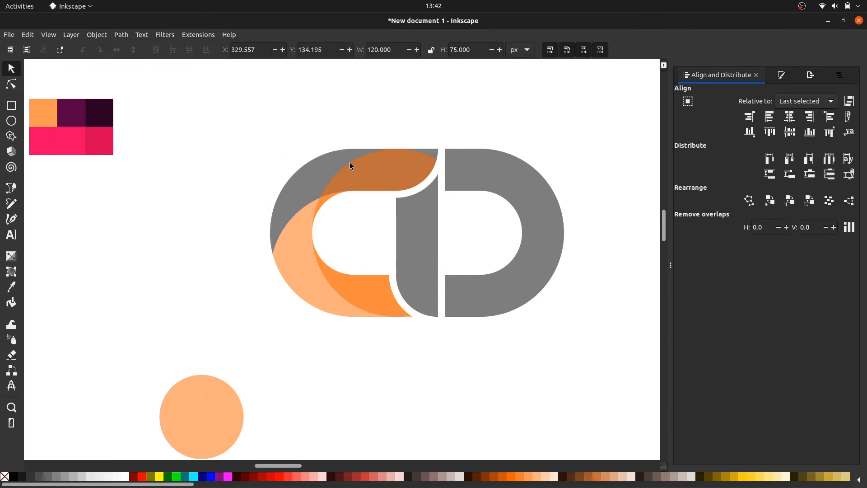
Break apart the orange piece cut by the right-offset circle and delete its upper part over the C's top arm.
{"action": "left_click", "coordinate": [372, 174]}
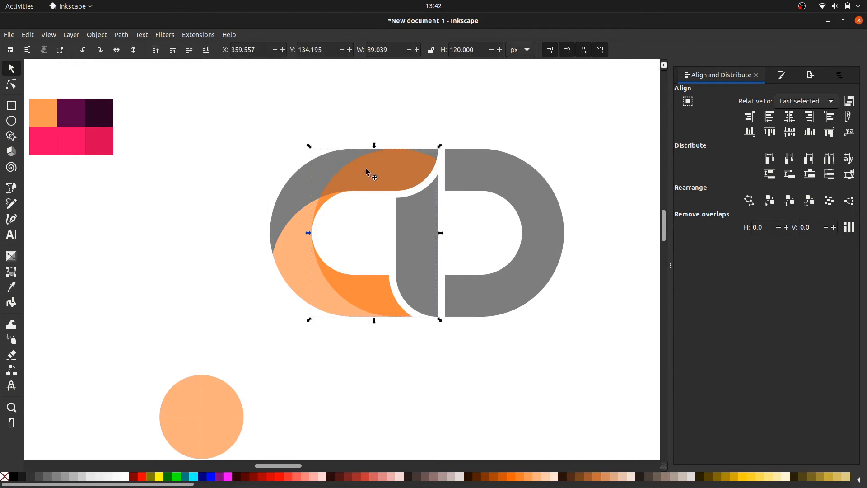
{"action": "left_click", "coordinate": [124, 36]}
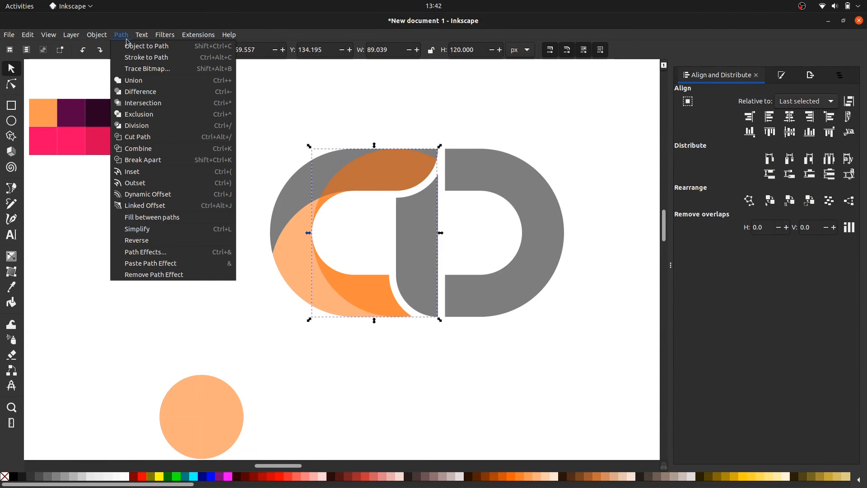
{"action": "left_click", "coordinate": [161, 161]}
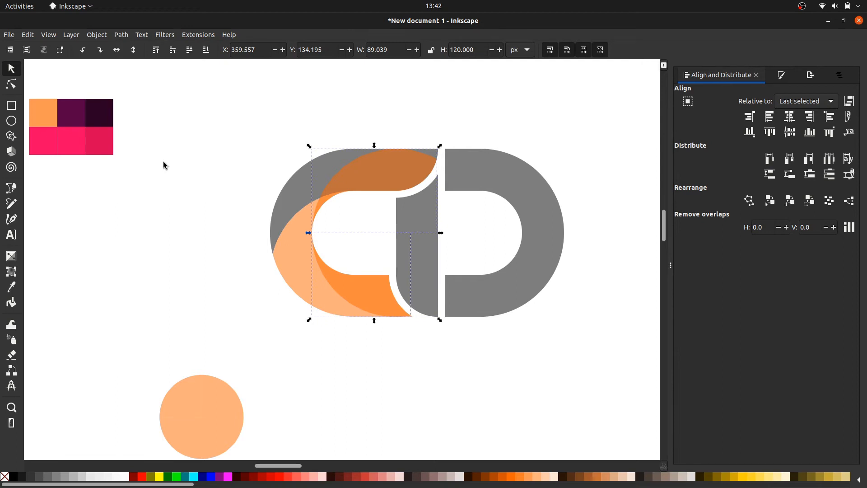
{"action": "left_click", "coordinate": [164, 163]}
{"action": "left_click", "coordinate": [392, 170]}
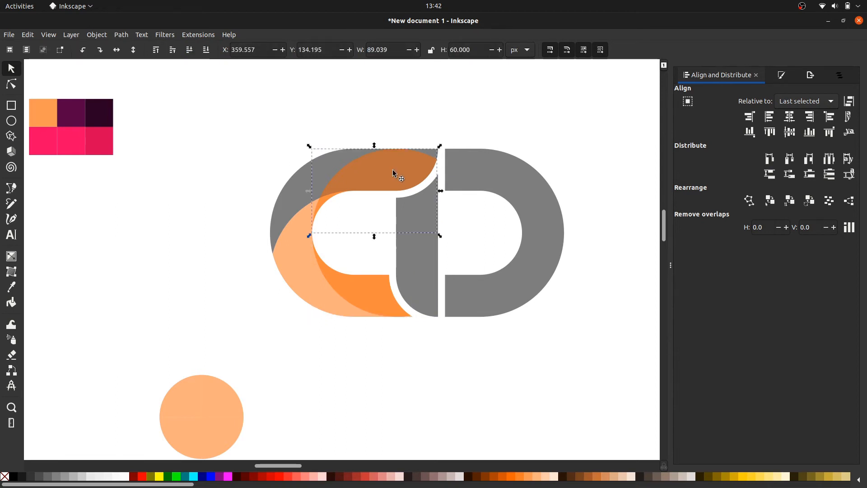
{"action": "key", "text": "Delete"}
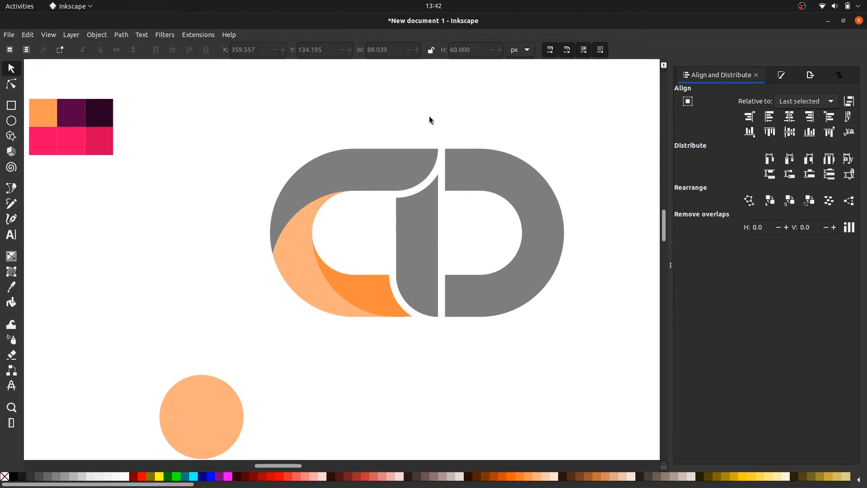
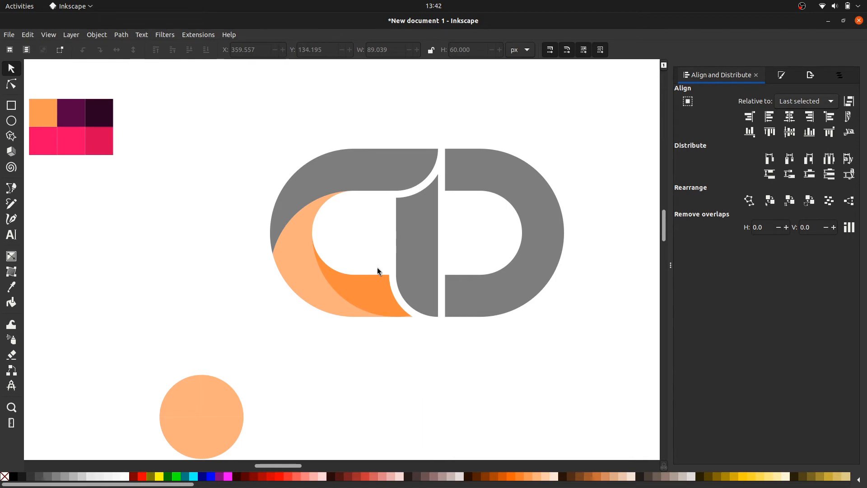
{"action": "left_click", "coordinate": [378, 283]}
{"action": "left_click_drag", "start_coordinate": [377, 285], "coordinate": [415, 324]}
{"action": "key", "text": "Escape"}
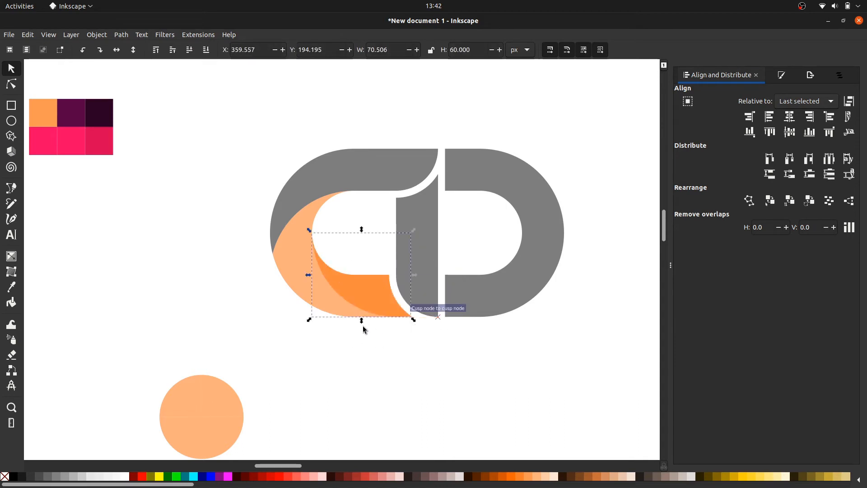
{"action": "key", "text": "Escape"}
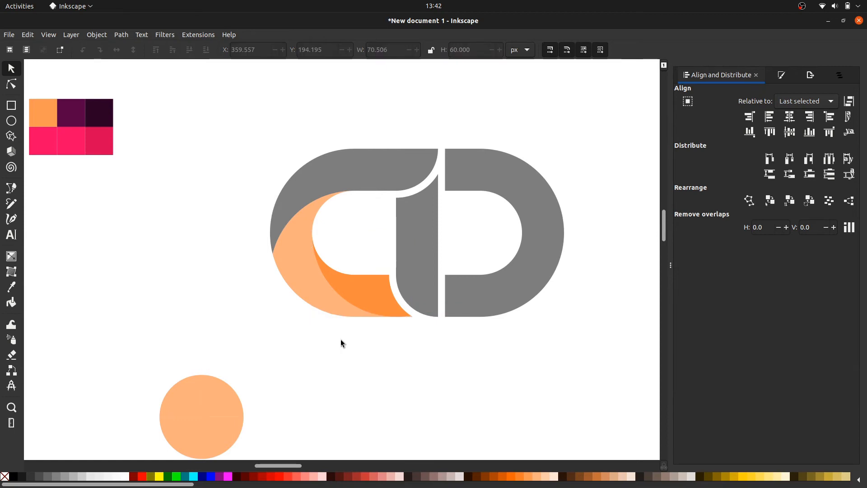
Duplicate the darker orange piece at the lower inside of the C in place.
{"action": "left_click", "coordinate": [357, 298]}
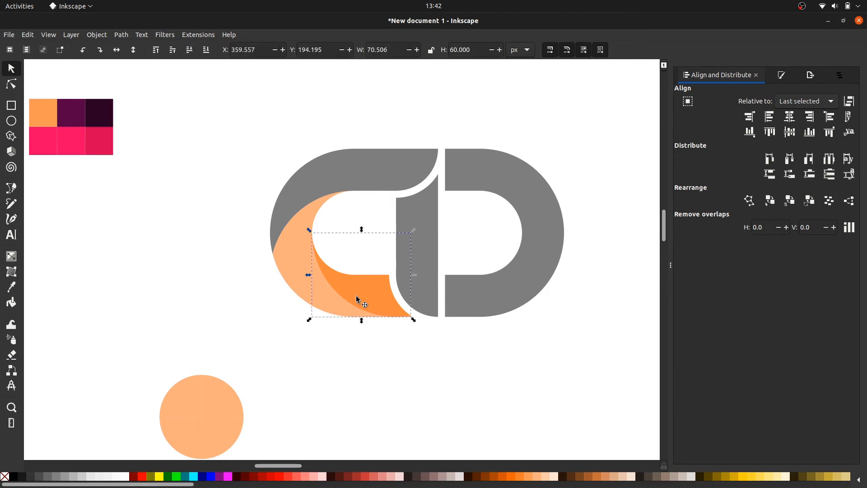
{"action": "right_click", "coordinate": [357, 298]}
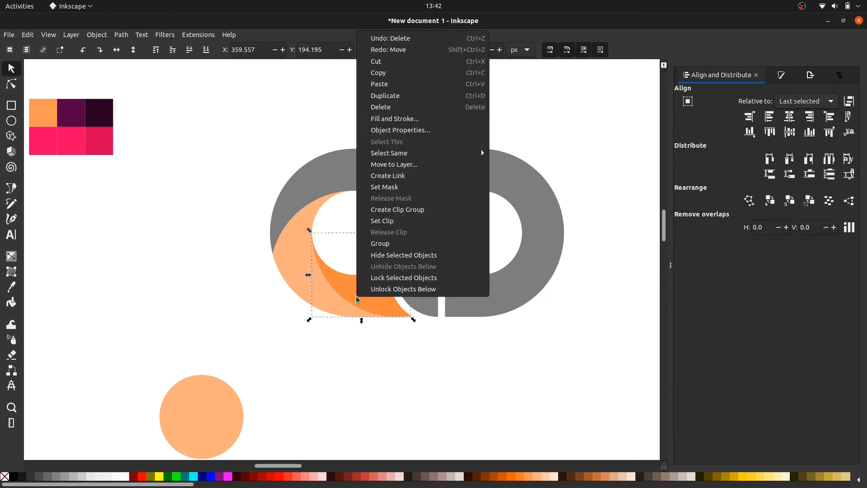
{"action": "left_click", "coordinate": [403, 96]}
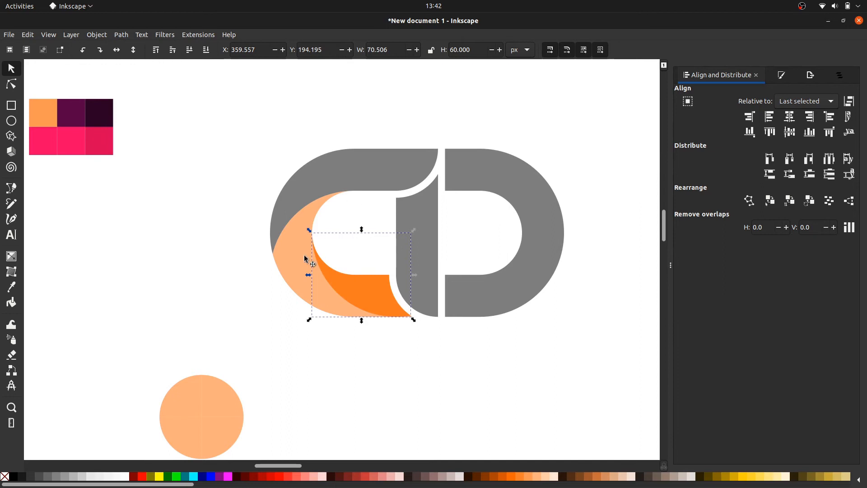
{"action": "key", "text": "Escape"}
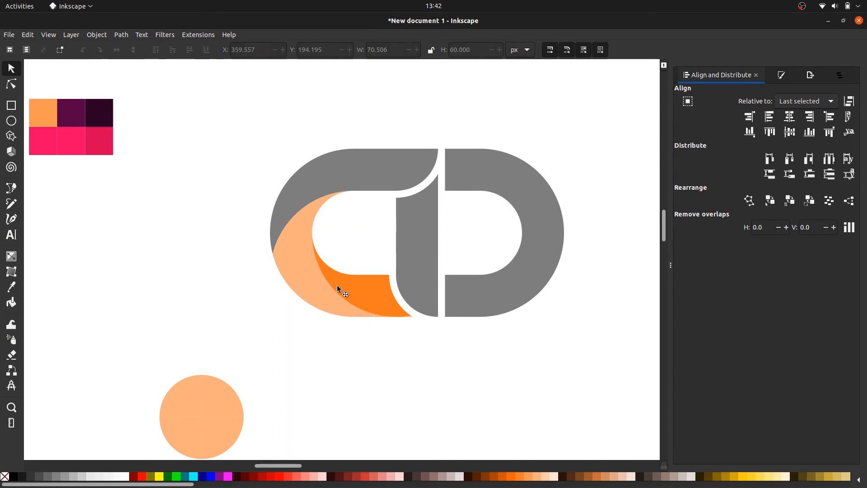
Subtract the duplicated inner piece from the larger orange crescent of the C with the Difference path operation.
{"action": "left_click", "coordinate": [337, 286]}
{"action": "left_click", "coordinate": [305, 270], "text": "shift"}
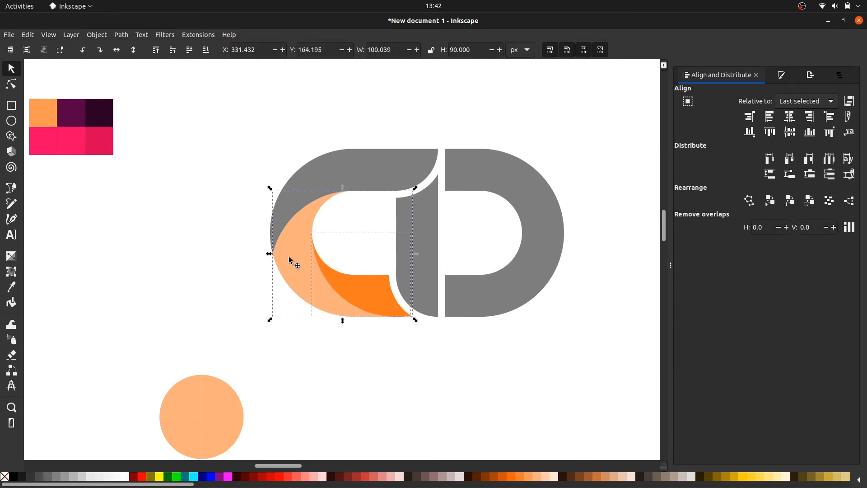
{"action": "left_click", "coordinate": [126, 35]}
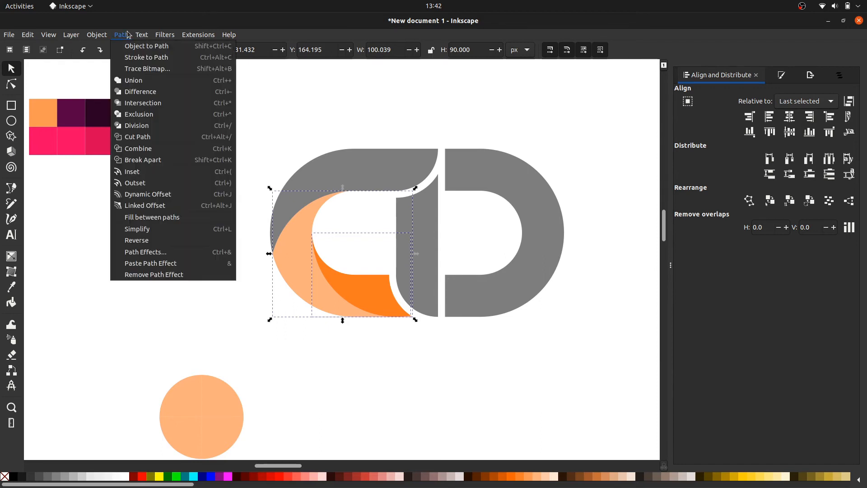
{"action": "left_click", "coordinate": [141, 92]}
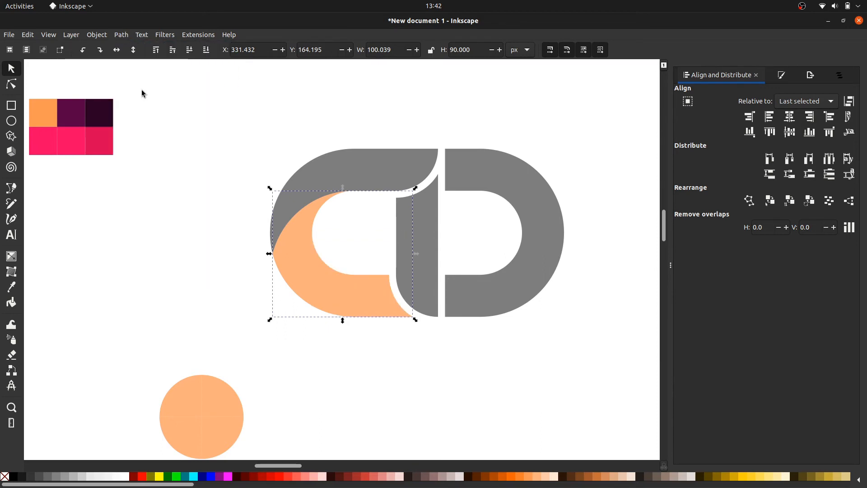
{"action": "left_click", "coordinate": [142, 93]}
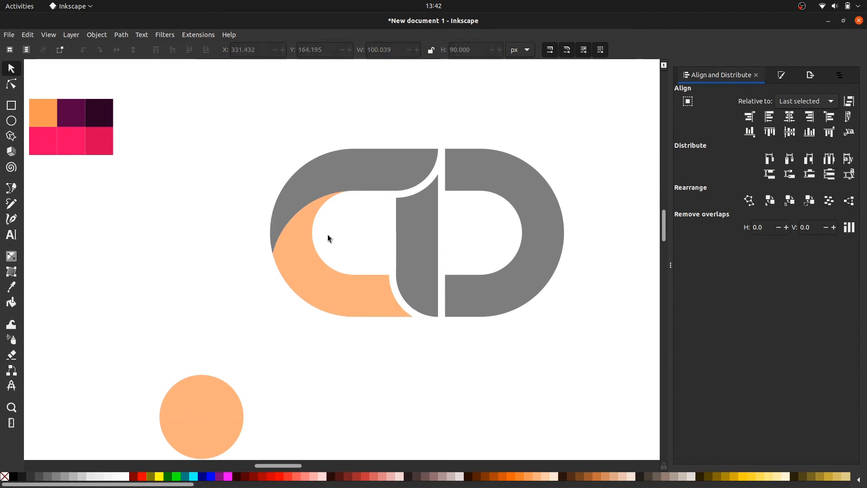
Fill the remaining inner lower piece of the C with red.
{"action": "left_click", "coordinate": [364, 294]}
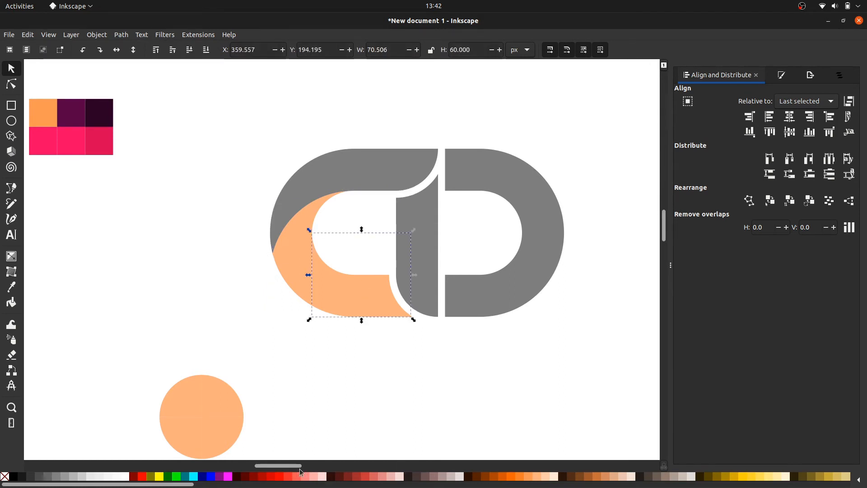
{"action": "left_click", "coordinate": [283, 478]}
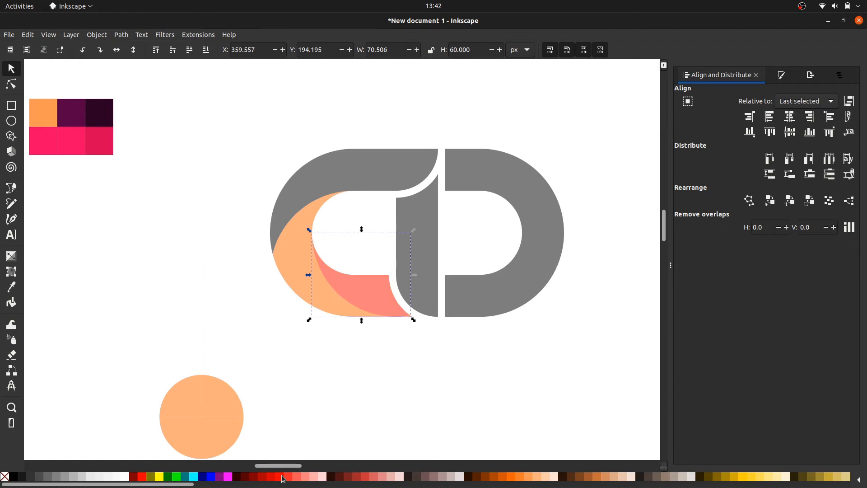
{"action": "left_click", "coordinate": [362, 373]}
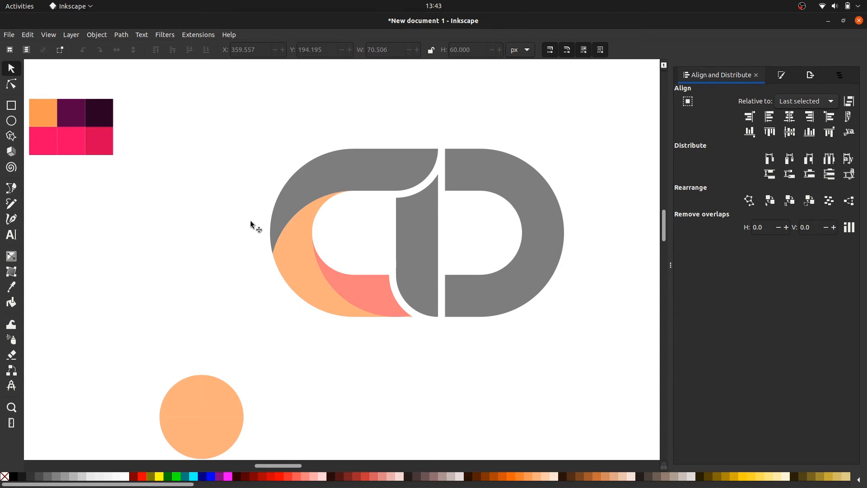
Draw a 120 × 120 px rectangle beside the C and round its corners to a 60 px radius to form a circle.
{"action": "key", "text": "r"}
{"action": "left_click_drag", "start_coordinate": [173, 123], "coordinate": [224, 175]}
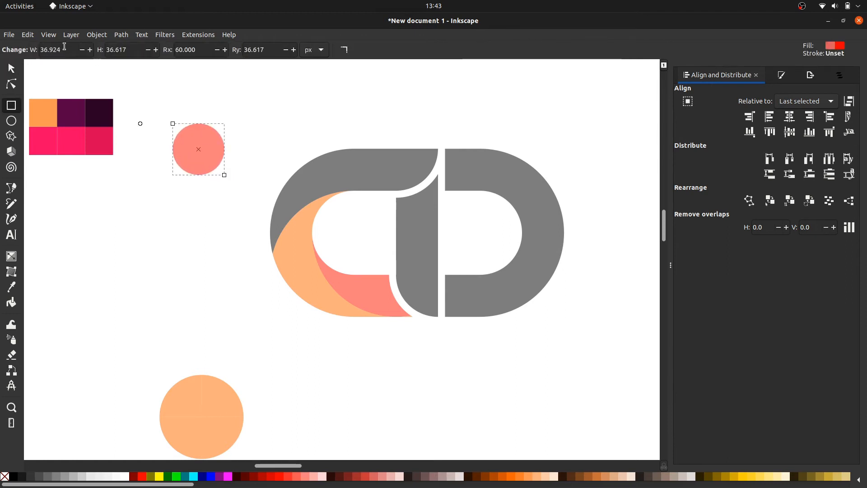
{"action": "left_click_drag", "start_coordinate": [64, 47], "coordinate": [7, 50]}
{"action": "type", "text": "120"}
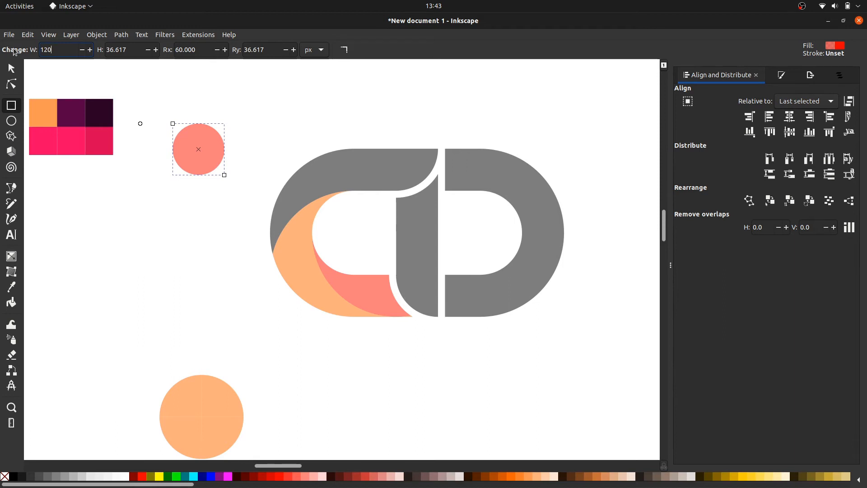
{"action": "key", "text": "Tab"}
{"action": "type", "text": "120"}
{"action": "key", "text": "Return"}
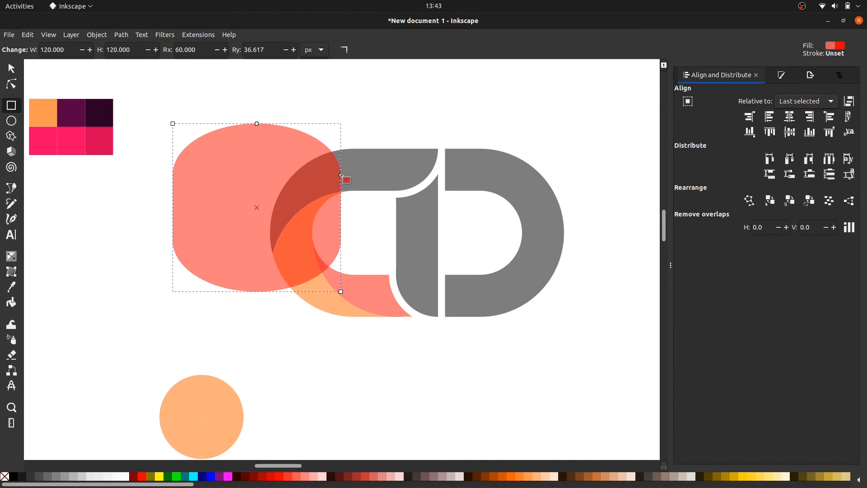
{"action": "left_click_drag", "start_coordinate": [342, 176], "coordinate": [333, 254]}
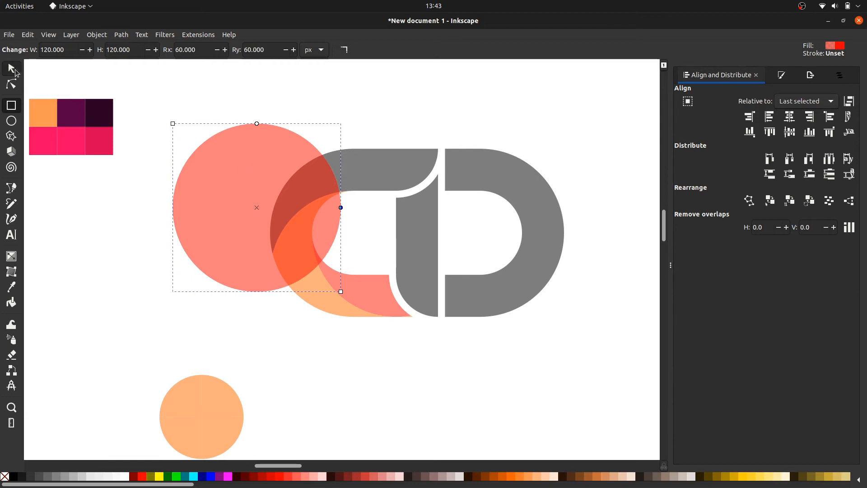
Align the red circle to the right edge and the vertical centre of the grey D-shape.
{"action": "left_click", "coordinate": [15, 72]}
{"action": "left_click", "coordinate": [490, 183], "text": "shift"}
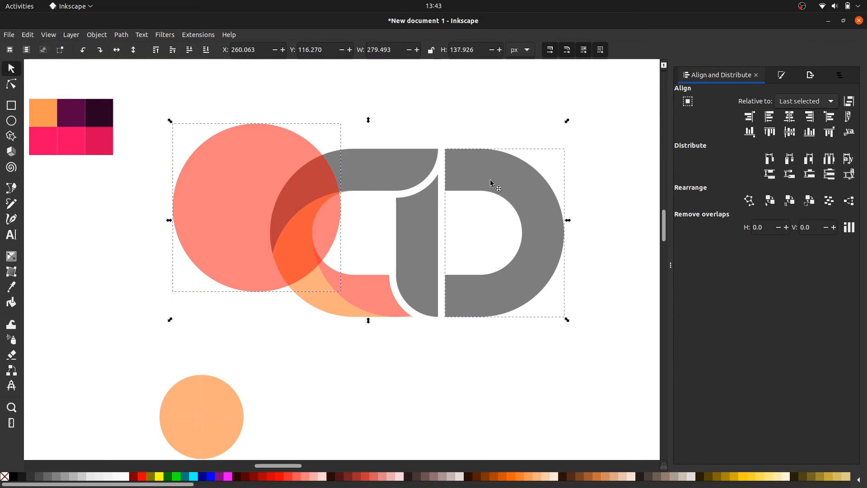
{"action": "left_click", "coordinate": [806, 120]}
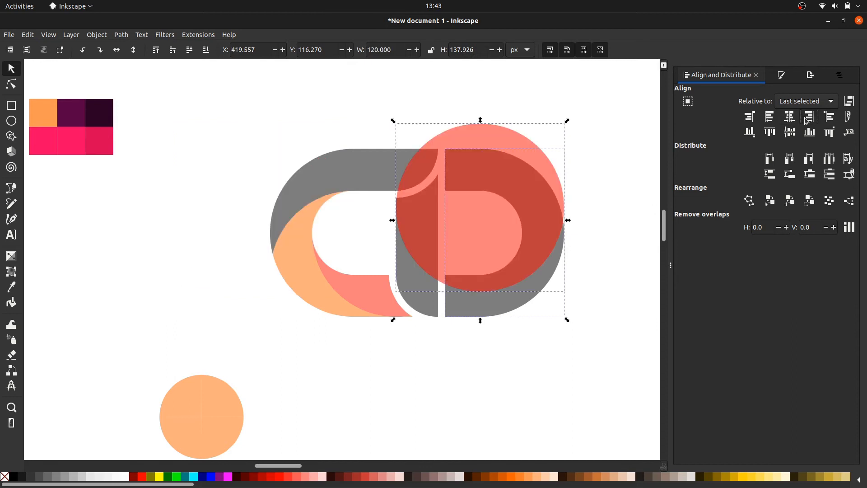
{"action": "left_click", "coordinate": [794, 133]}
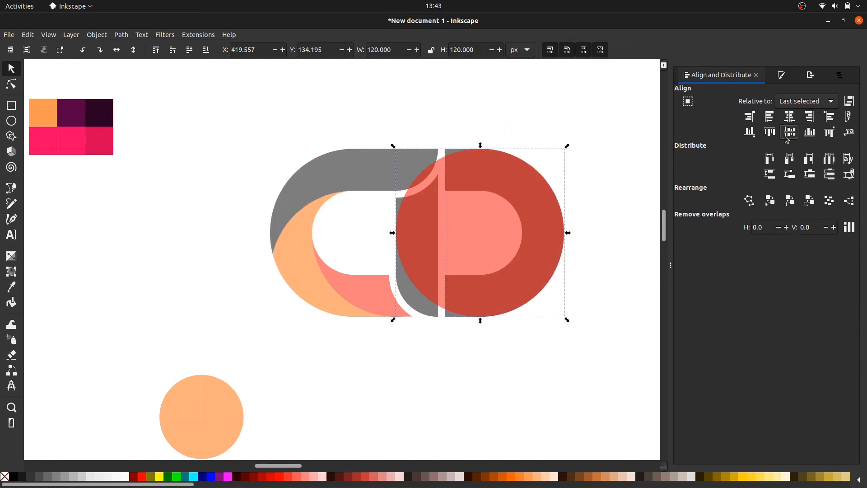
{"action": "left_click", "coordinate": [635, 275]}
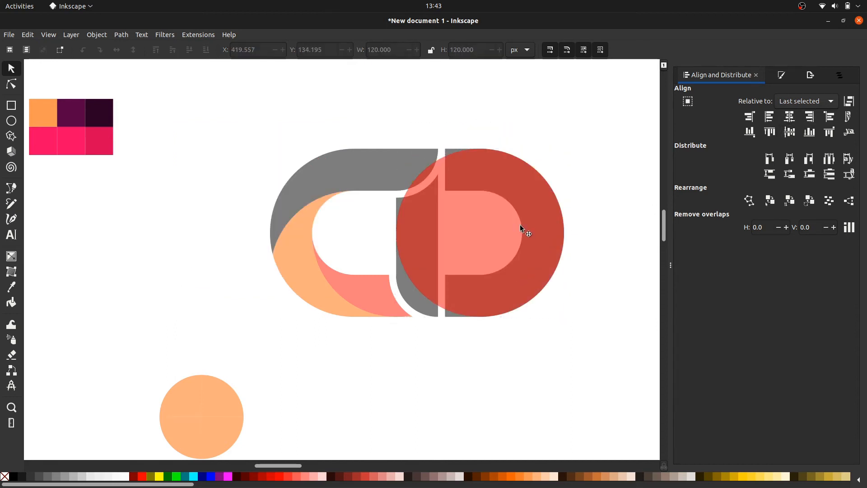
Duplicate the red circle over the D-shape and move the copy down by 30 px.
{"action": "left_click", "coordinate": [519, 224]}
{"action": "right_click", "coordinate": [521, 225]}
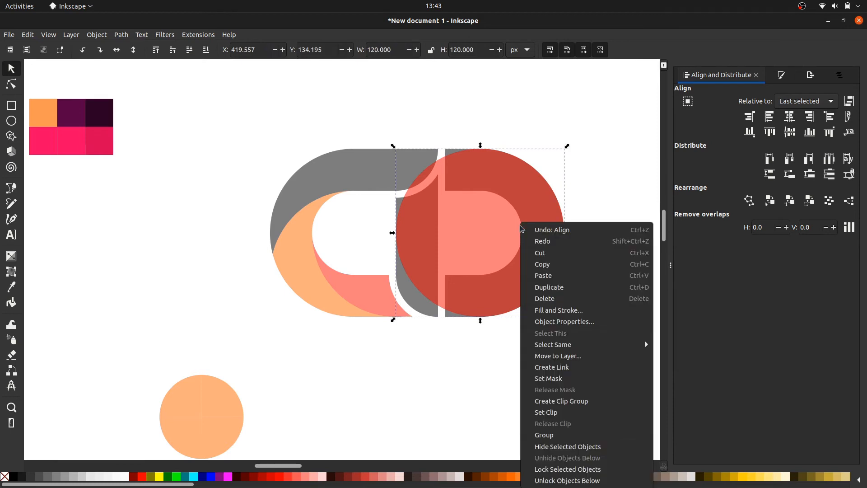
{"action": "left_click", "coordinate": [547, 283]}
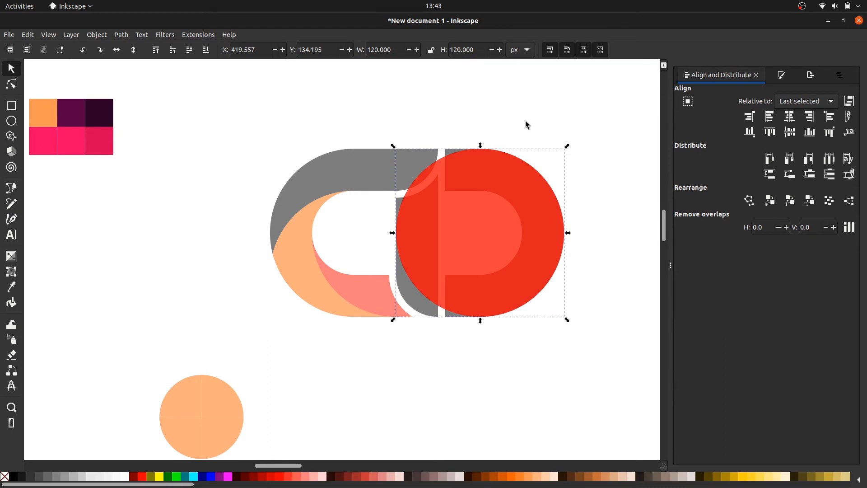
{"action": "left_click", "coordinate": [399, 54]}
{"action": "left_click", "coordinate": [332, 52]}
{"action": "type", "text": "+30"}
{"action": "key", "text": "Return"}
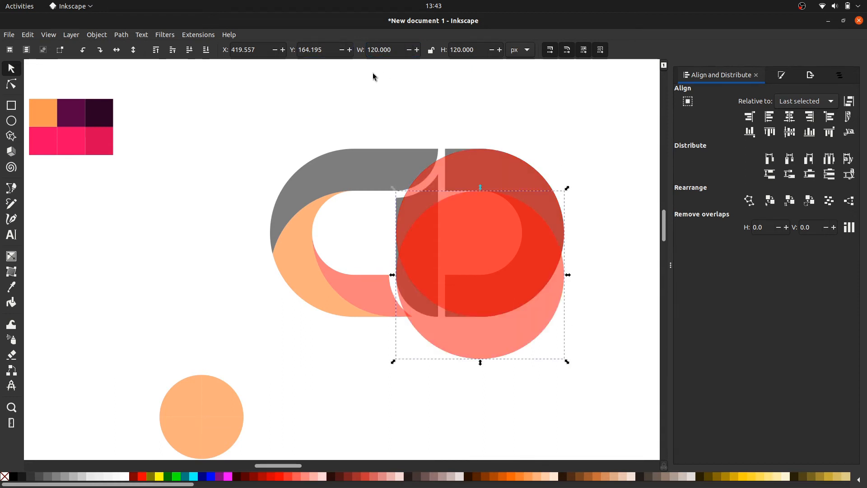
{"action": "key", "text": "ctrl+z"}
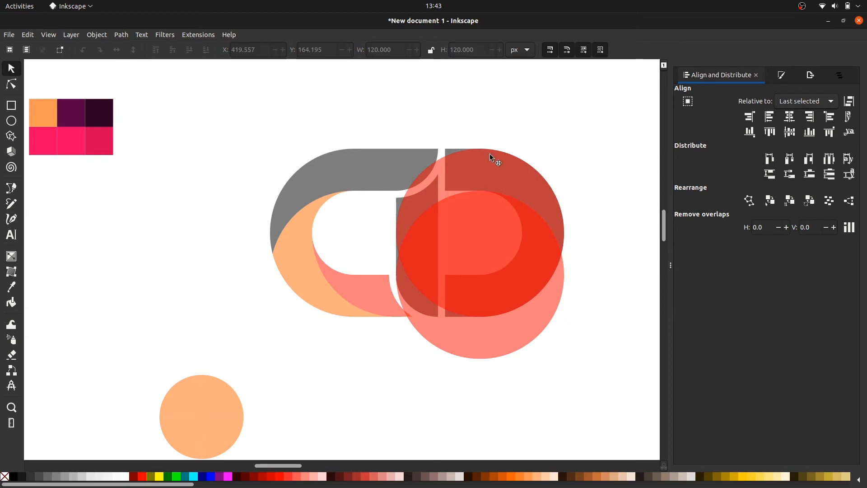
Duplicate the upper red circle covering the D-shape.
{"action": "right_click", "coordinate": [490, 154]}
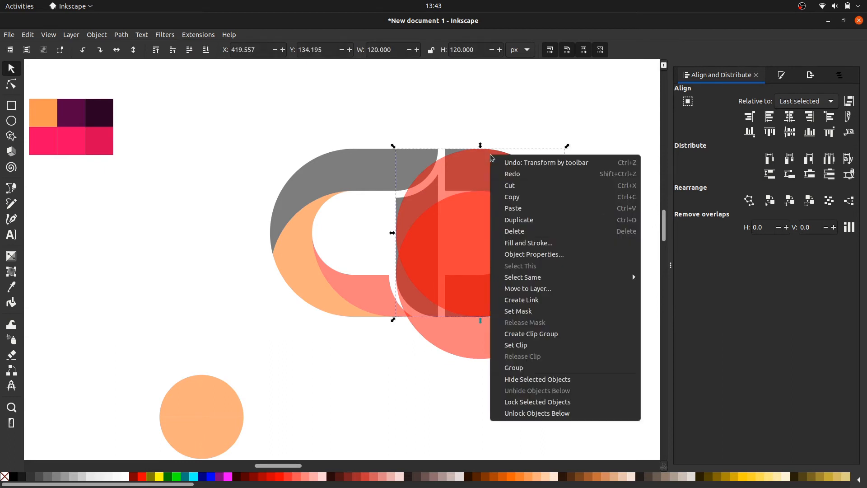
{"action": "left_click", "coordinate": [516, 219]}
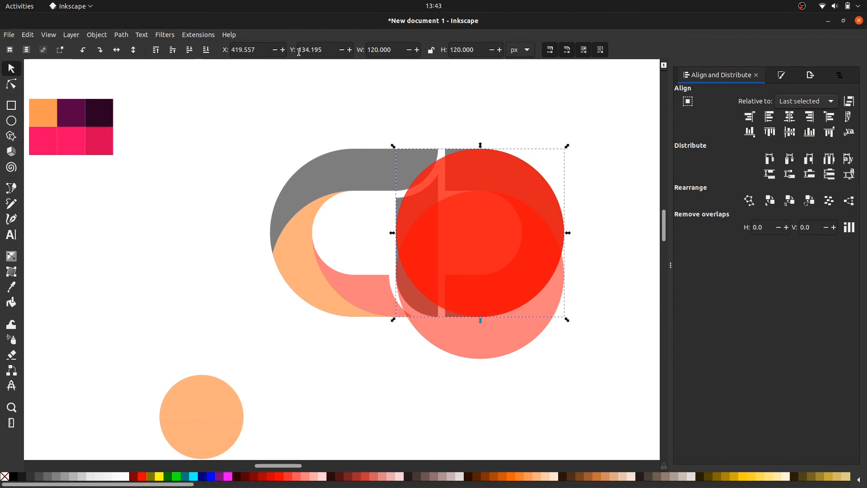
{"action": "left_click", "coordinate": [267, 50]}
{"action": "type", "text": "+30"}
{"action": "key", "text": "Return"}
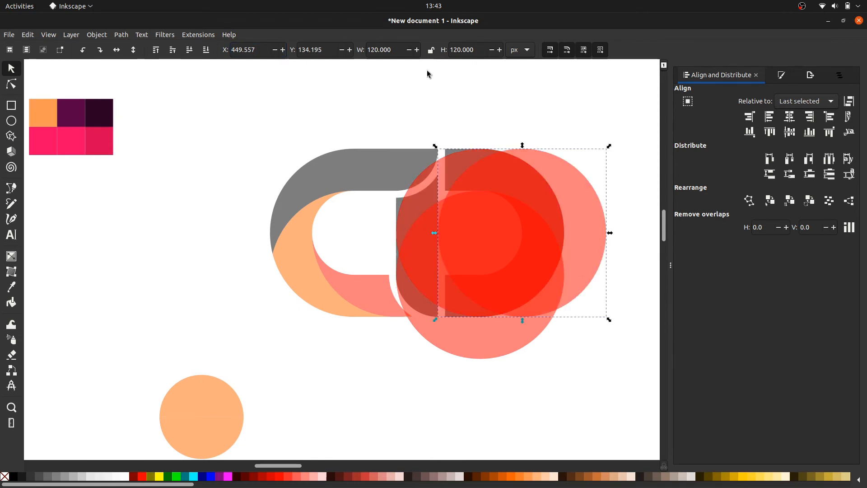
{"action": "left_click", "coordinate": [258, 53]}
{"action": "type", "text": "-30"}
{"action": "key", "text": "Return"}
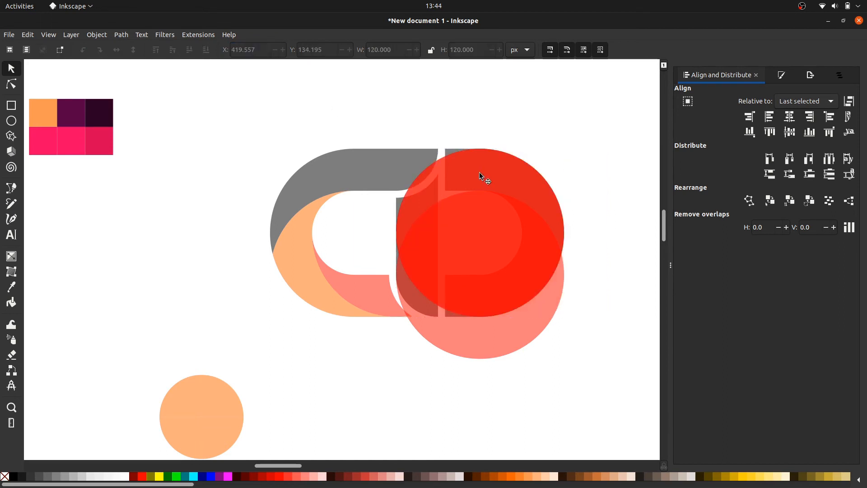
Move the duplicated red circle left by 30 px.
{"action": "left_click", "coordinate": [268, 49]}
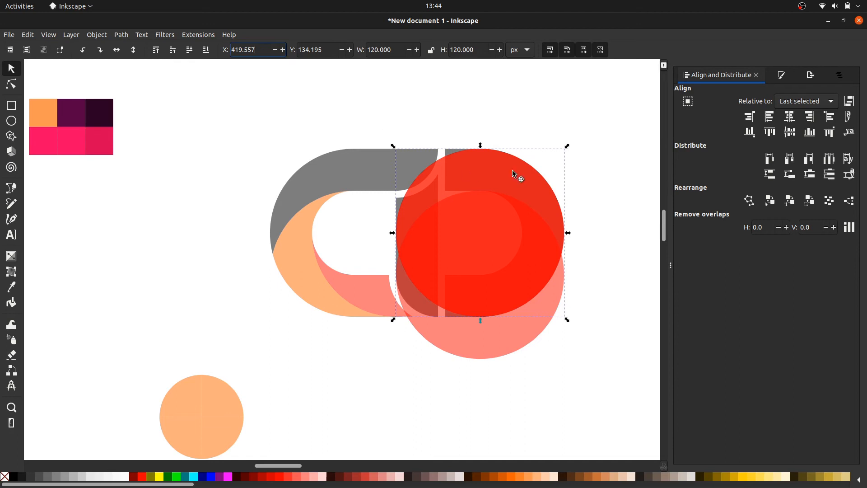
{"action": "type", "text": "-30"}
{"action": "key", "text": "Return"}
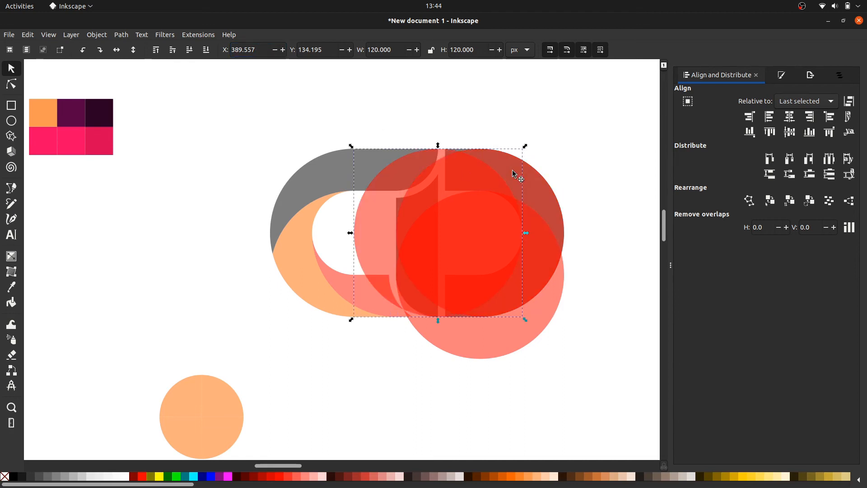
{"action": "left_click", "coordinate": [502, 111]}
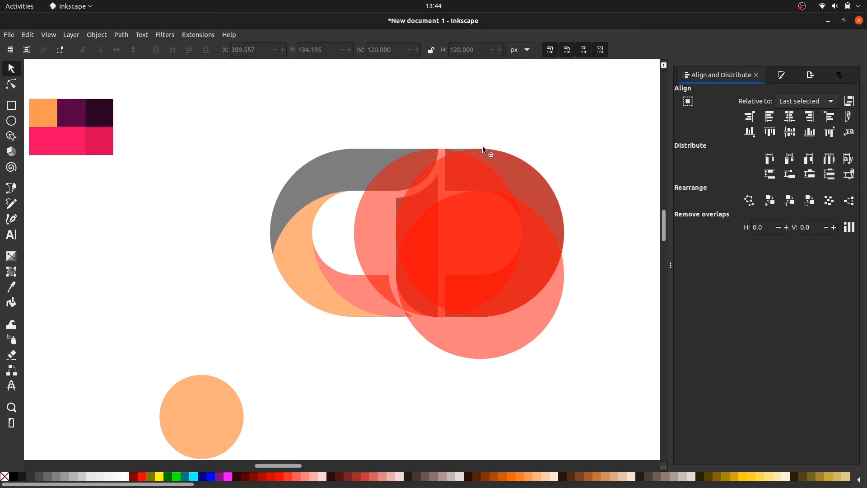
Duplicate the grey D-shape beneath the red circles in place.
{"action": "scroll", "coordinate": [482, 146], "scroll_direction": "up", "scroll_amount": 4}
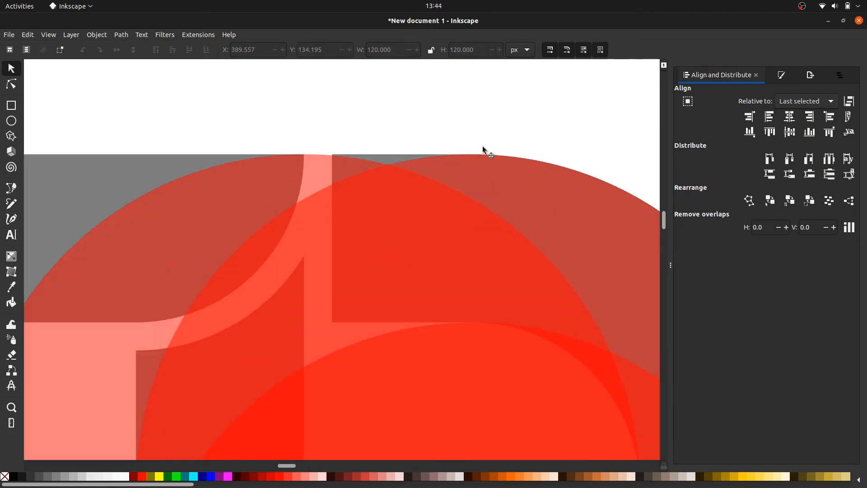
{"action": "scroll", "coordinate": [482, 145], "scroll_direction": "up", "scroll_amount": 1}
{"action": "scroll", "coordinate": [302, 176], "scroll_direction": "up", "scroll_amount": 1}
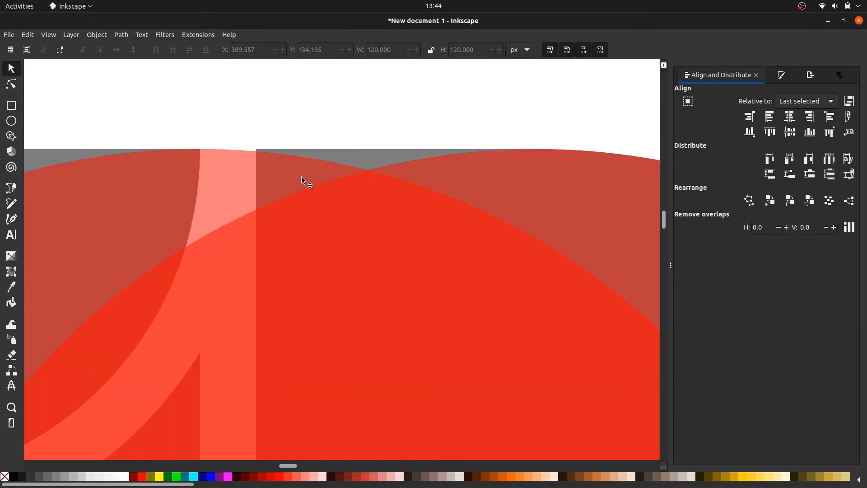
{"action": "left_click", "coordinate": [354, 155]}
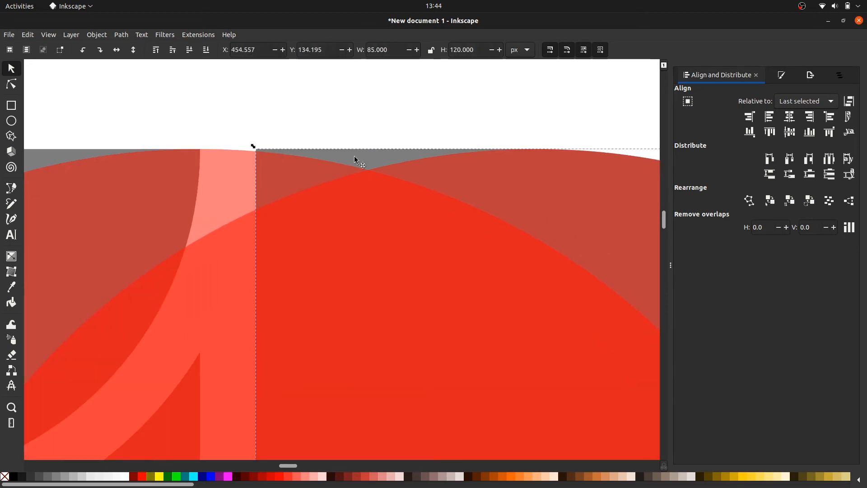
{"action": "right_click", "coordinate": [354, 157]}
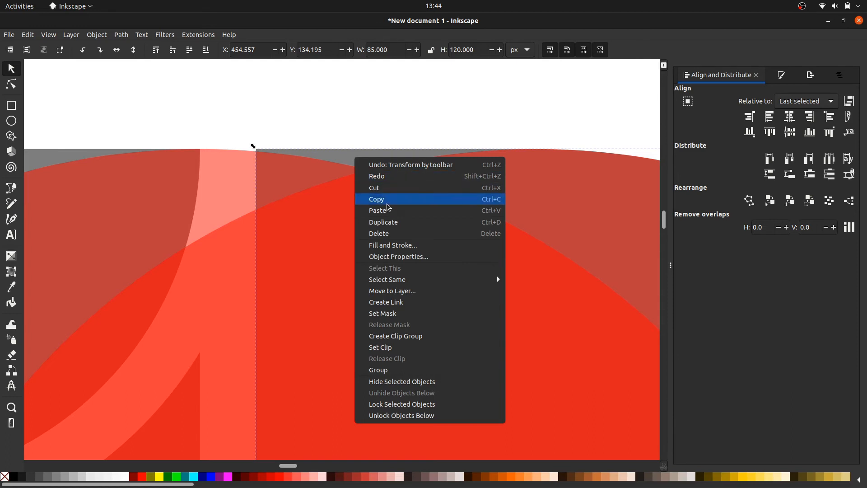
{"action": "left_click", "coordinate": [392, 224]}
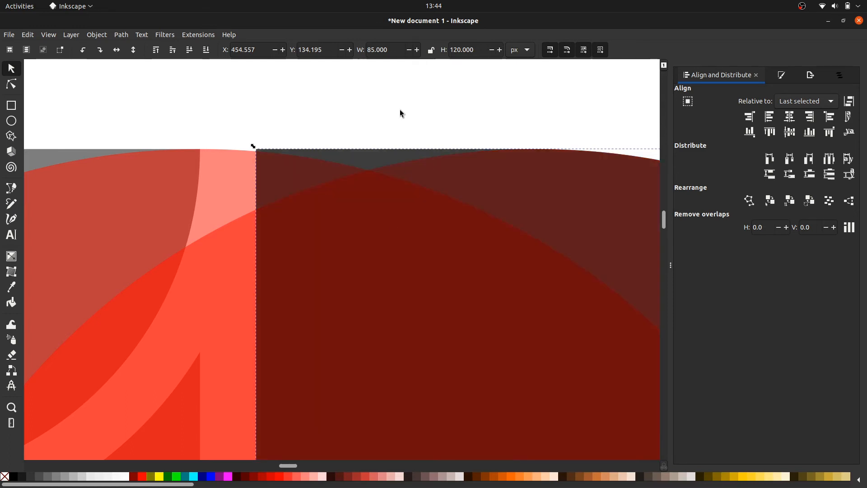
{"action": "left_click", "coordinate": [400, 110]}
{"action": "scroll", "coordinate": [400, 152], "scroll_direction": "down", "scroll_amount": 5, "text": "ctrl"}
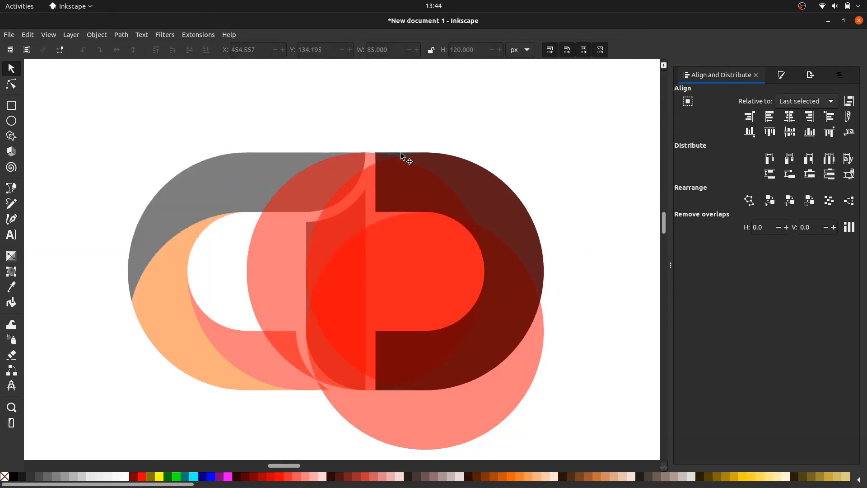
Make a second in-place duplicate of the D-shape on top of the first copy.
{"action": "scroll", "coordinate": [401, 156], "scroll_direction": "up", "scroll_amount": 1, "text": "ctrl"}
{"action": "left_click", "coordinate": [458, 175]}
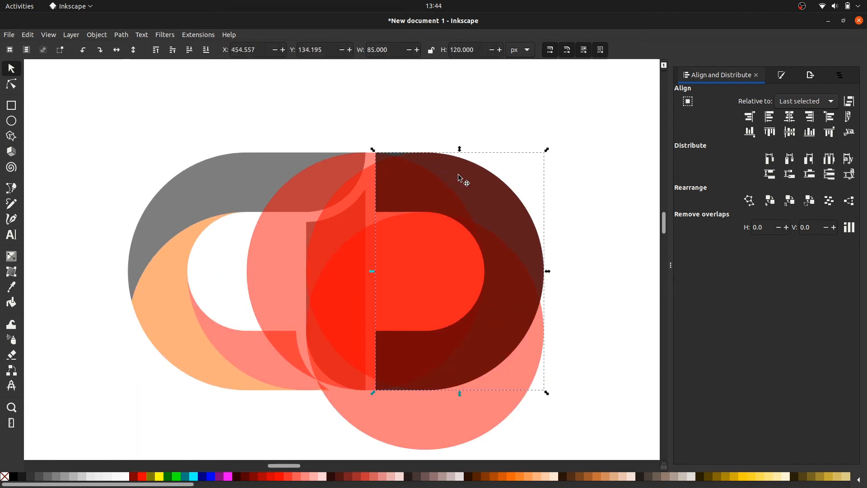
{"action": "right_click", "coordinate": [458, 176]}
{"action": "left_click", "coordinate": [492, 240]}
{"action": "left_click", "coordinate": [567, 190]}
{"action": "scroll", "coordinate": [567, 189], "scroll_direction": "down", "scroll_amount": 2}
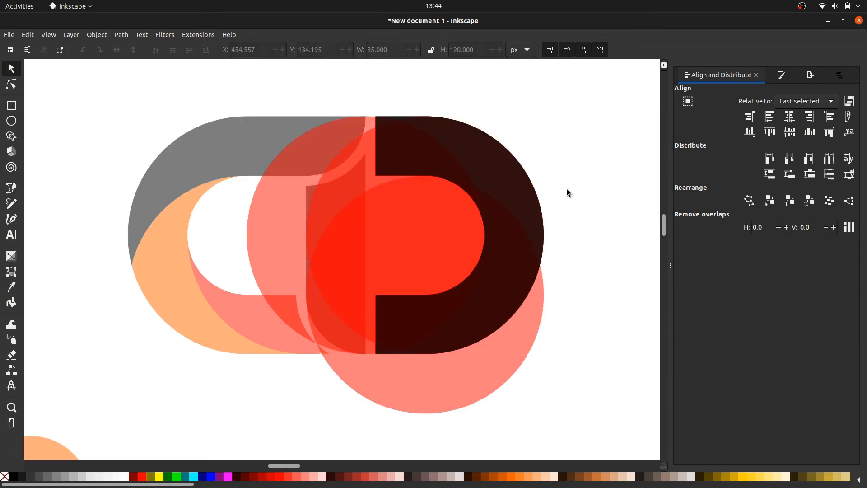
Intersect the topmost D-shape copy with the red circle that is offset to the left.
{"action": "left_click", "coordinate": [446, 156]}
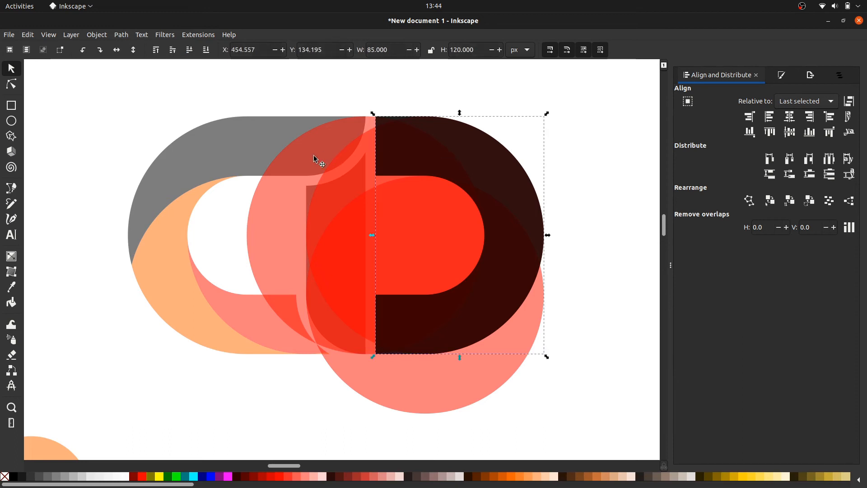
{"action": "left_click", "coordinate": [280, 197], "text": "shift"}
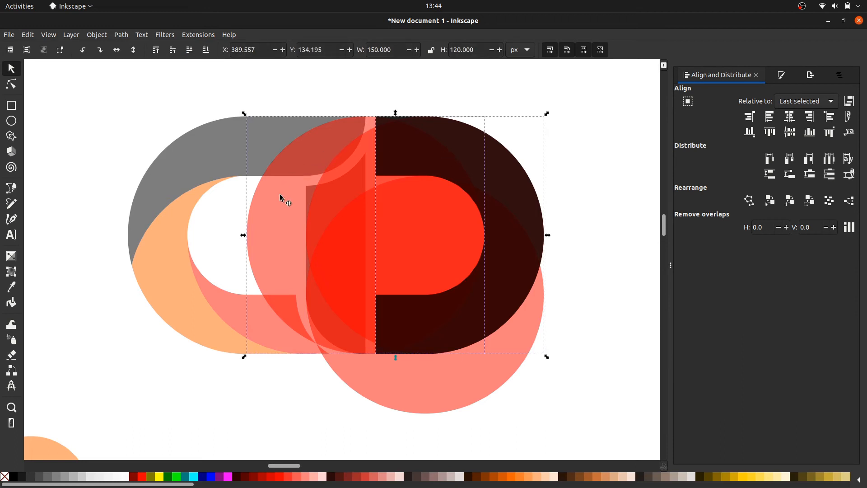
{"action": "left_click", "coordinate": [117, 38]}
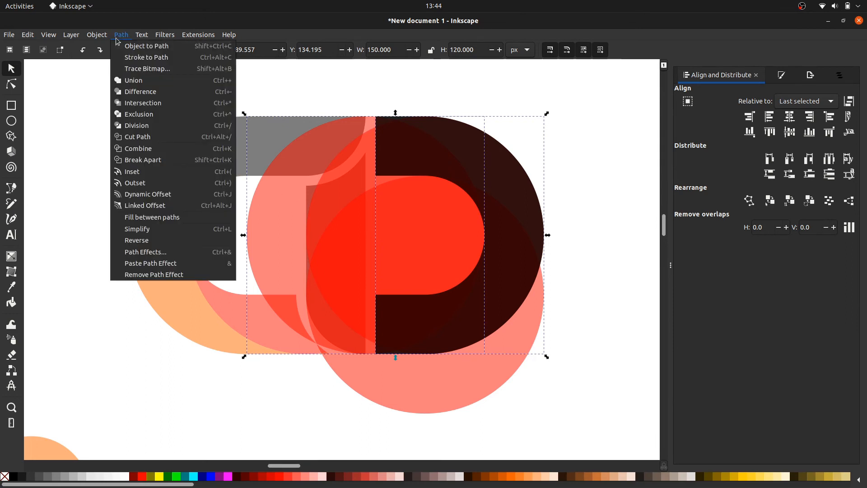
{"action": "left_click", "coordinate": [141, 103]}
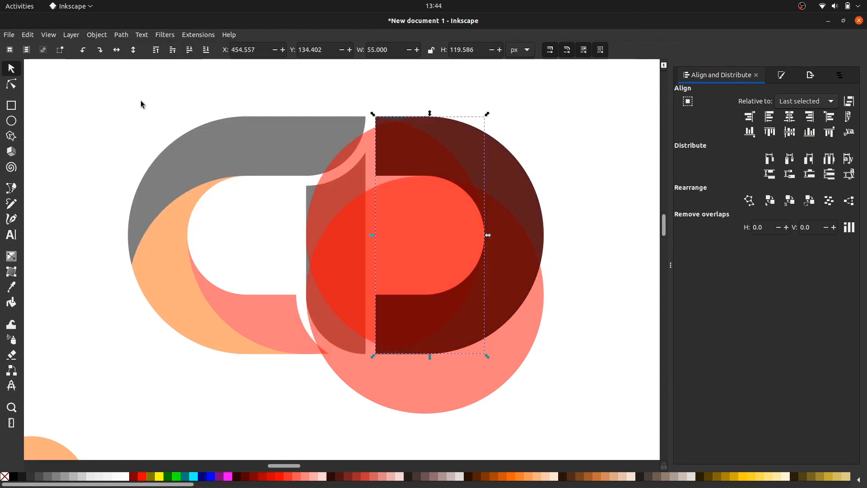
{"action": "left_click", "coordinate": [150, 68]}
Intersect the other D-shape copy with the lower offset red circle.
{"action": "left_click", "coordinate": [488, 152]}
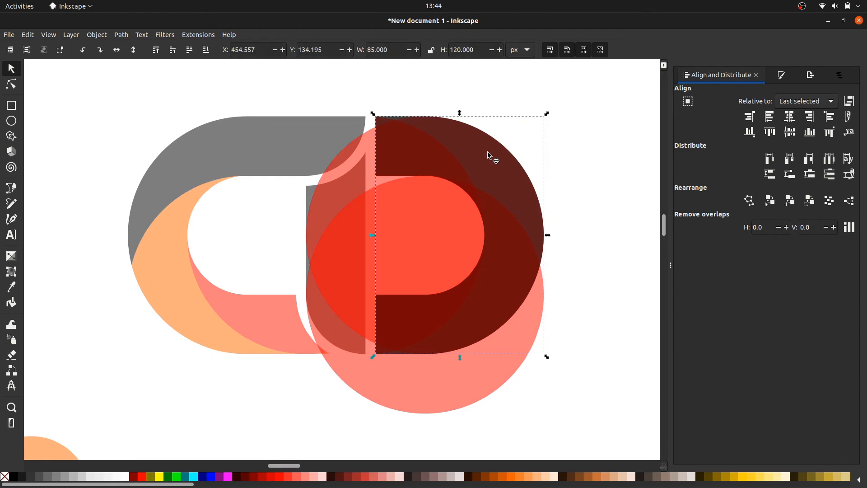
{"action": "left_click", "coordinate": [576, 191]}
{"action": "left_click", "coordinate": [523, 195]}
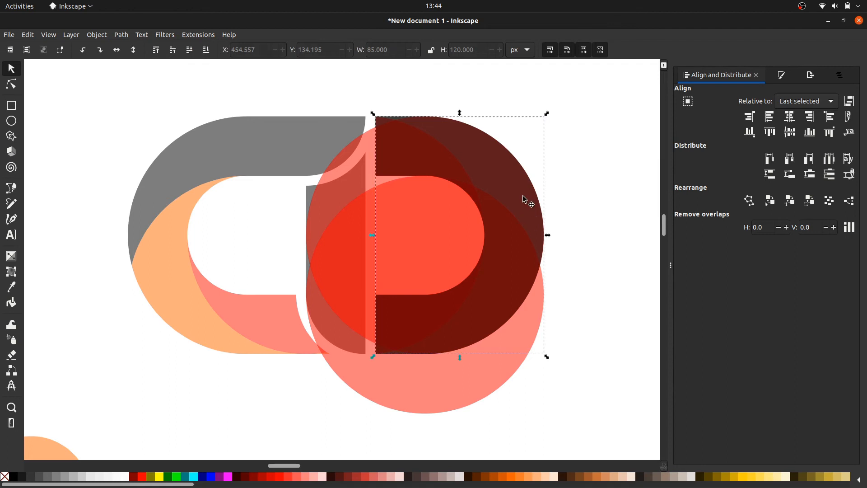
{"action": "left_click", "coordinate": [436, 395], "text": "shift"}
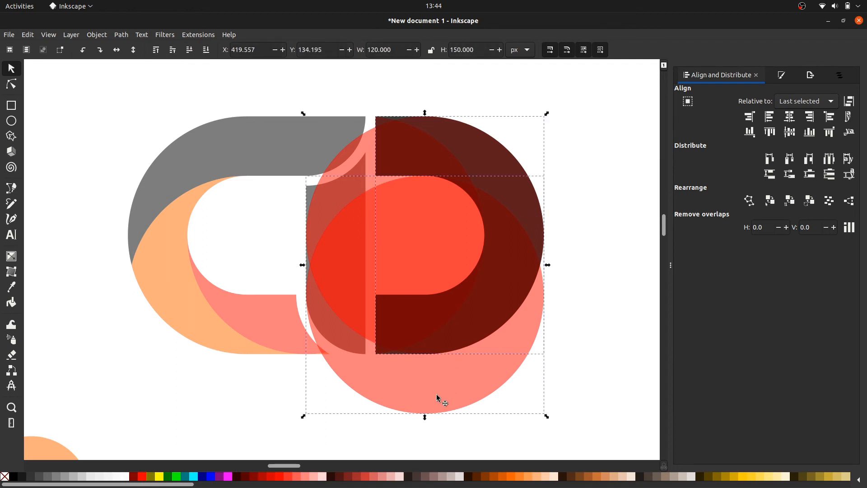
{"action": "left_click", "coordinate": [124, 36]}
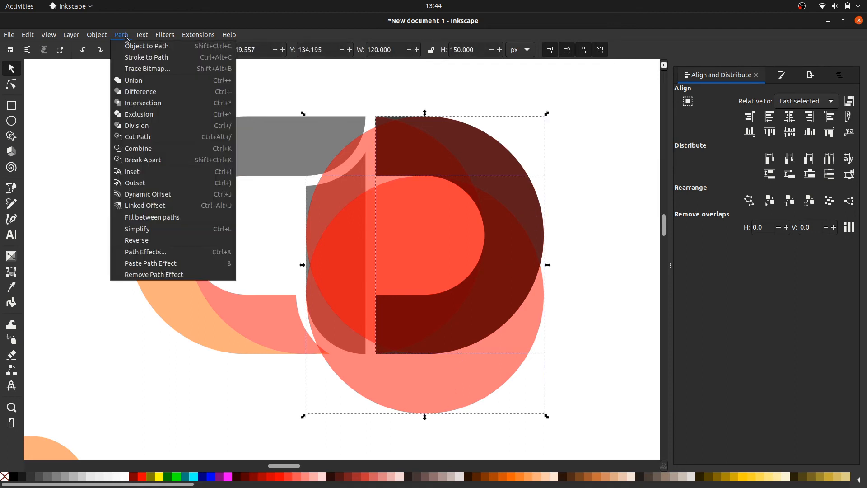
{"action": "left_click", "coordinate": [149, 103]}
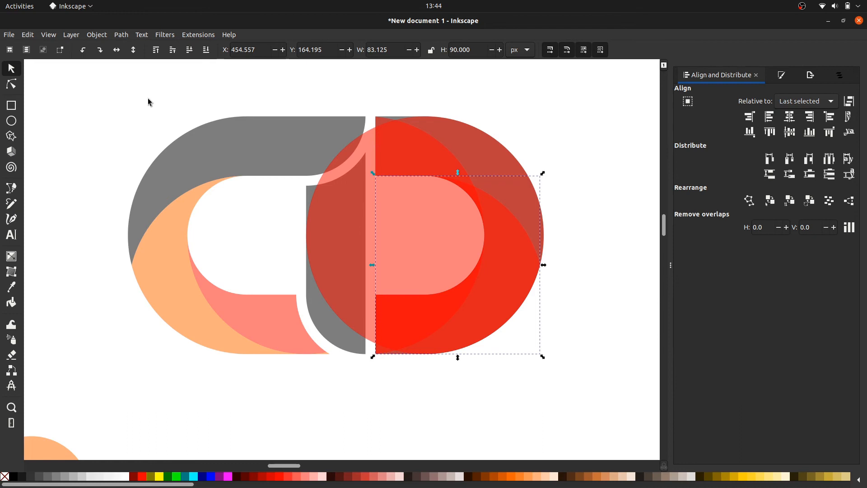
{"action": "key", "text": "Escape"}
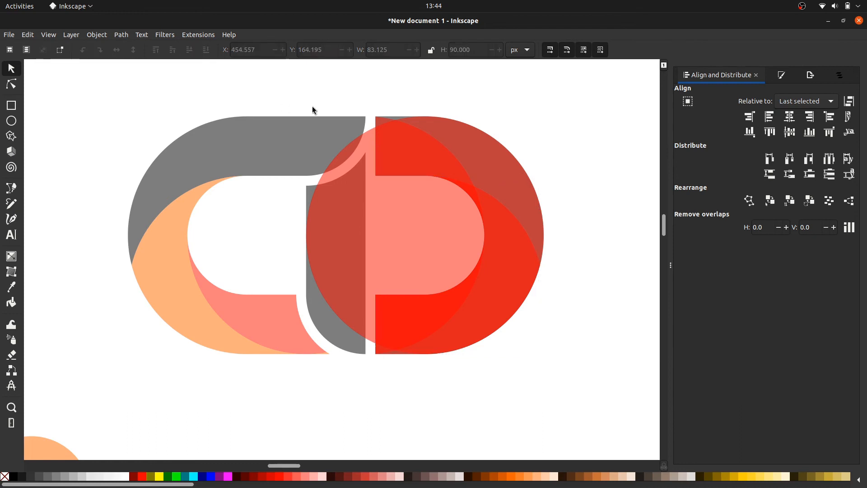
{"action": "scroll", "coordinate": [394, 112], "scroll_direction": "up", "scroll_amount": 6}
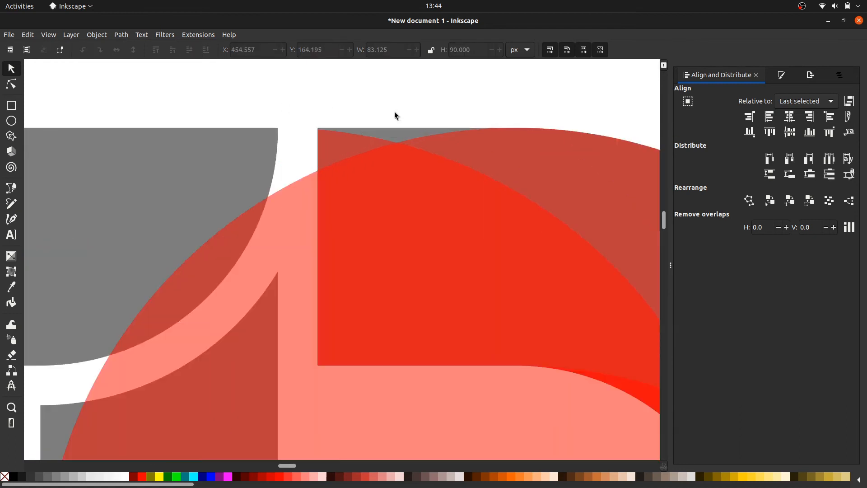
{"action": "left_click", "coordinate": [396, 139]}
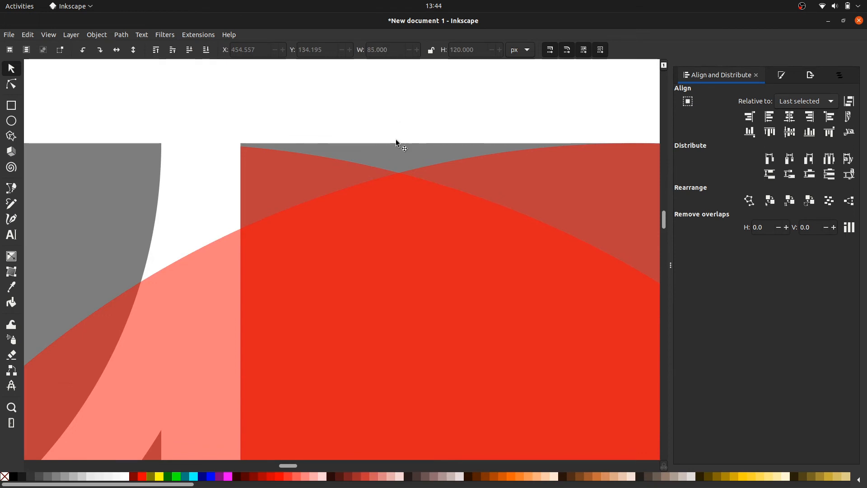
{"action": "scroll", "coordinate": [396, 140], "scroll_direction": "down", "scroll_amount": 6}
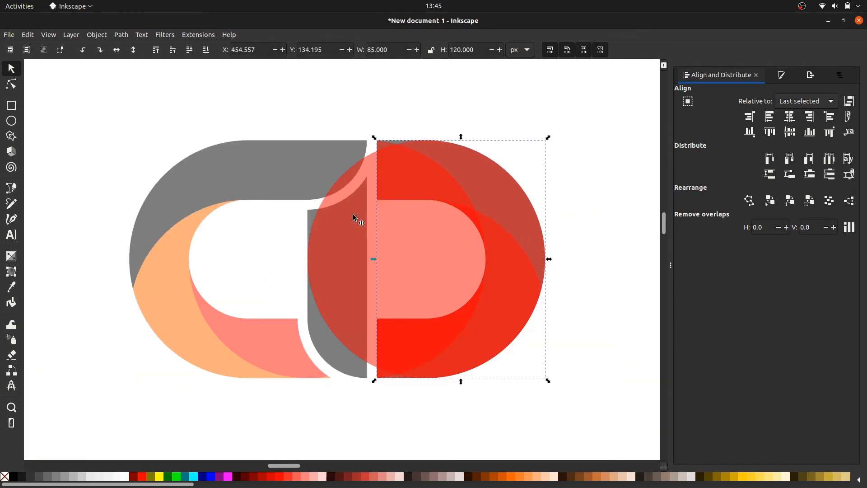
{"action": "left_click", "coordinate": [343, 245], "text": "shift"}
{"action": "left_click", "coordinate": [130, 36]}
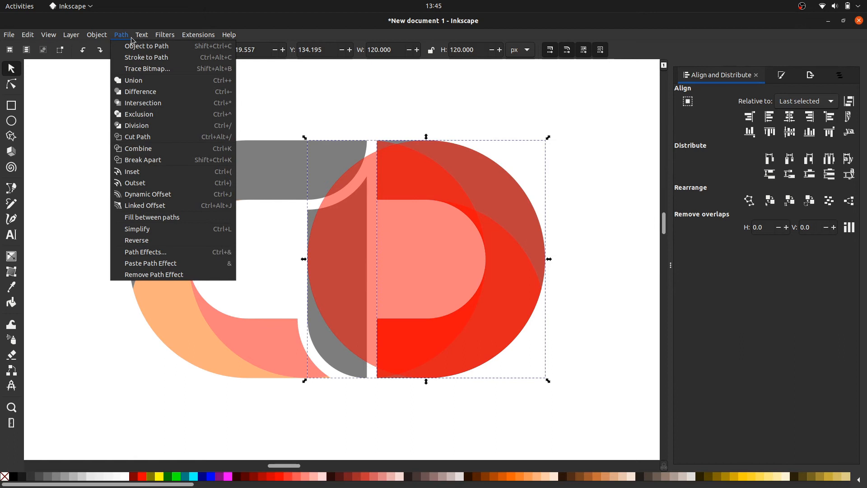
{"action": "key", "text": "Right"}
{"action": "key", "text": "Escape"}
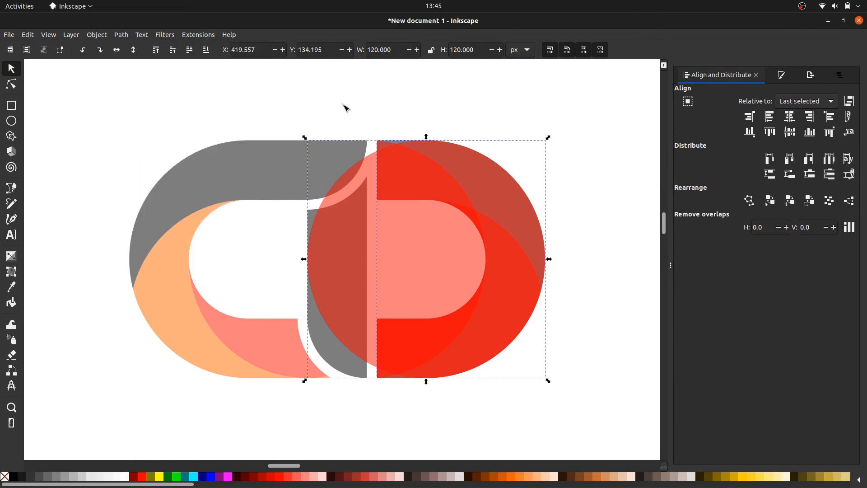
{"action": "key", "text": "n"}
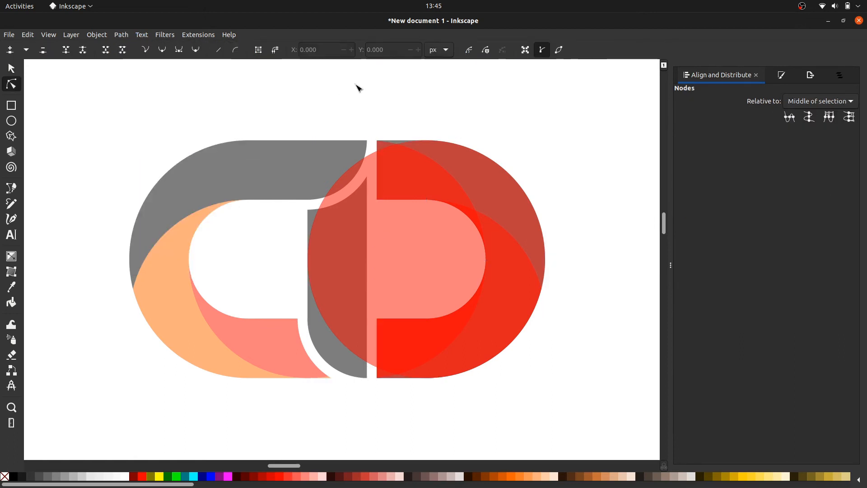
{"action": "left_click", "coordinate": [351, 223]}
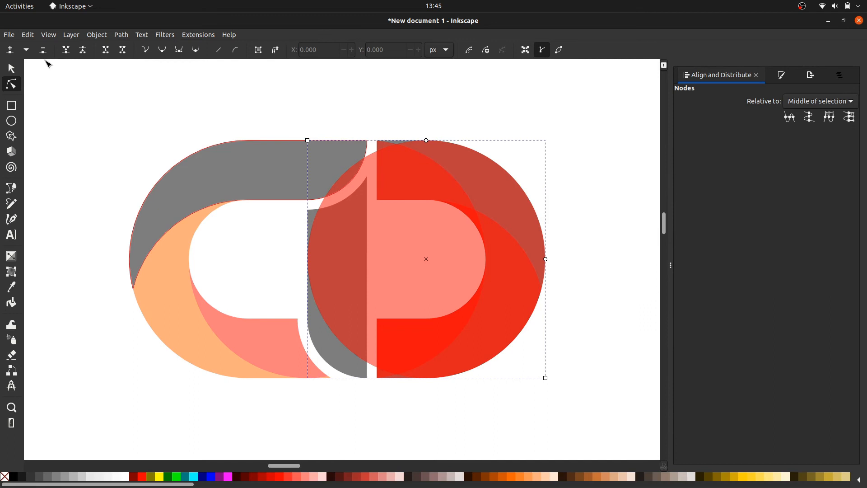
{"action": "left_click", "coordinate": [12, 68]}
{"action": "left_click", "coordinate": [384, 114]}
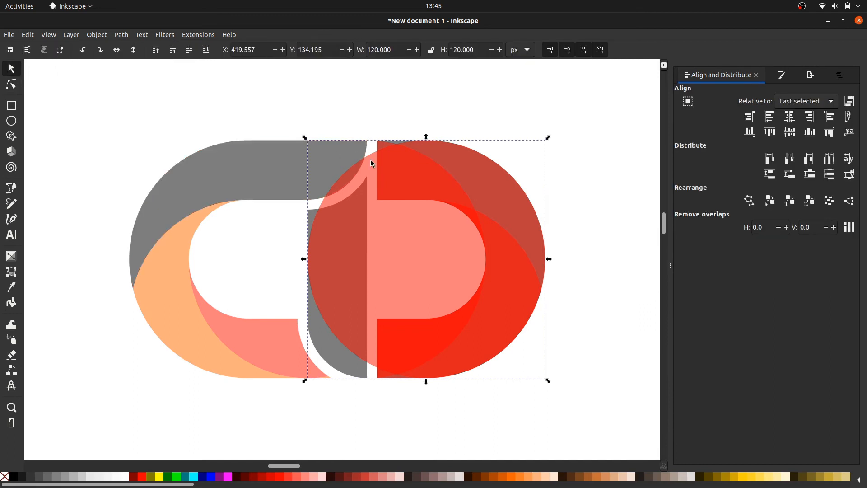
Move the full-height red circle down by 30 px and subtract it from the grey D-shape.
{"action": "left_click", "coordinate": [358, 201]}
{"action": "left_click", "coordinate": [324, 52]}
{"action": "type", "text": "+30"}
{"action": "key", "text": "Return"}
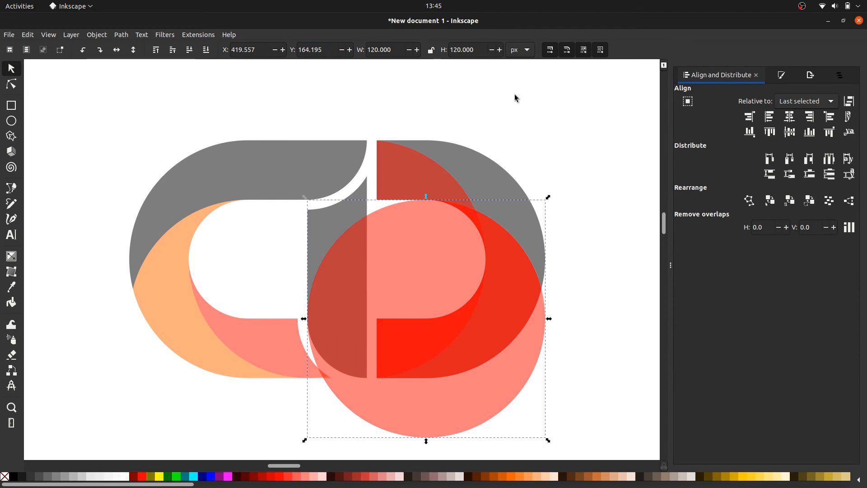
{"action": "left_click", "coordinate": [485, 174], "text": "shift"}
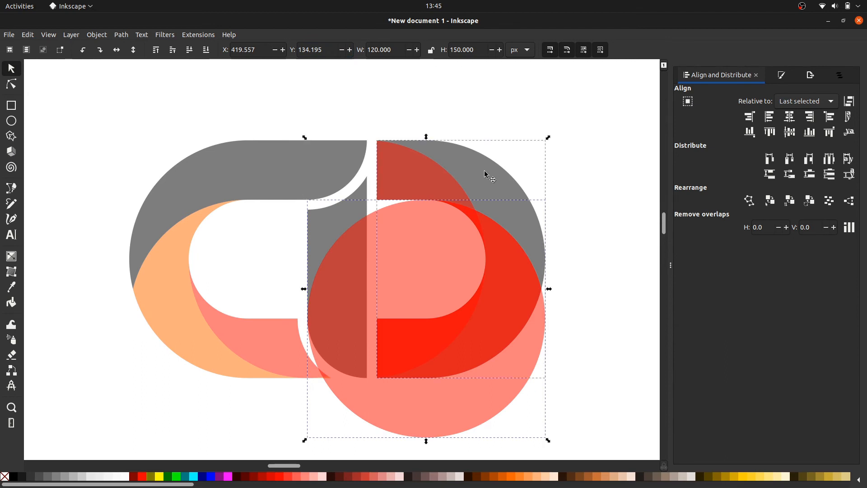
{"action": "left_click", "coordinate": [131, 38]}
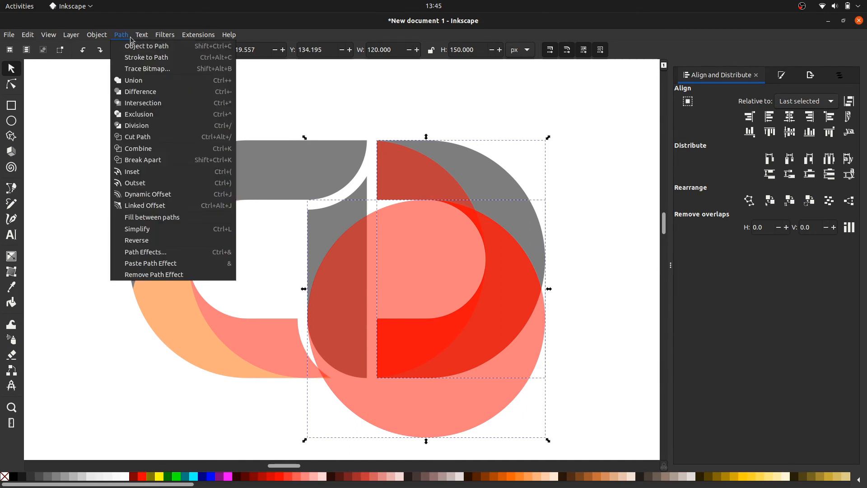
{"action": "left_click", "coordinate": [150, 93]}
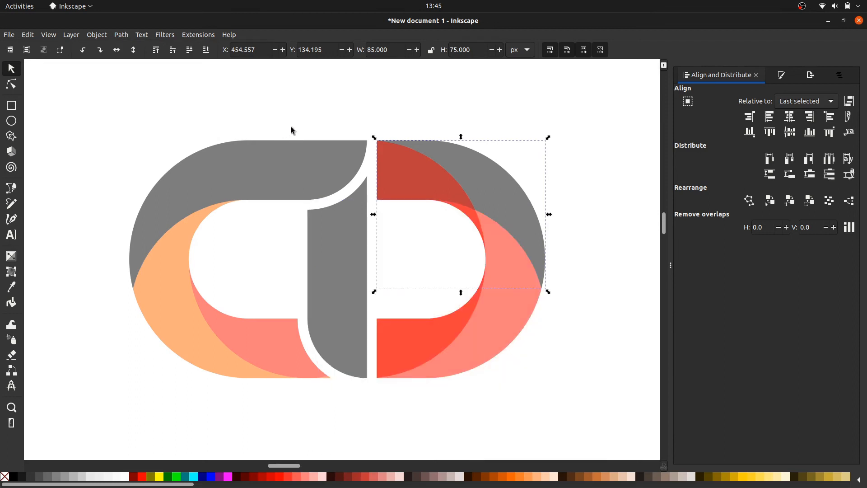
Break apart the D's inner red shading shape and delete its upper piece.
{"action": "left_click", "coordinate": [419, 175]}
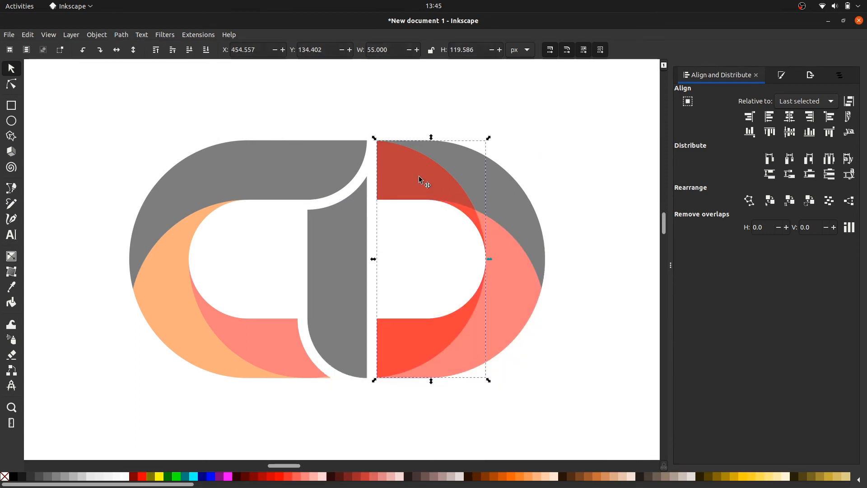
{"action": "left_click", "coordinate": [122, 35]}
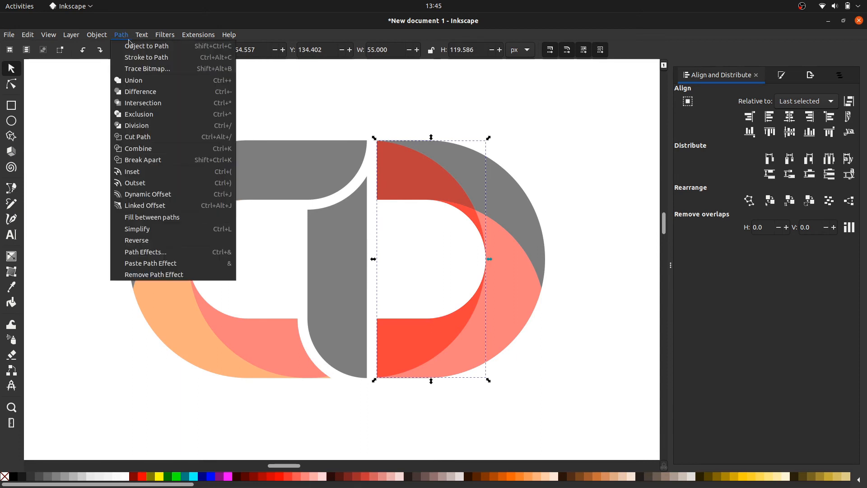
{"action": "left_click", "coordinate": [177, 161]}
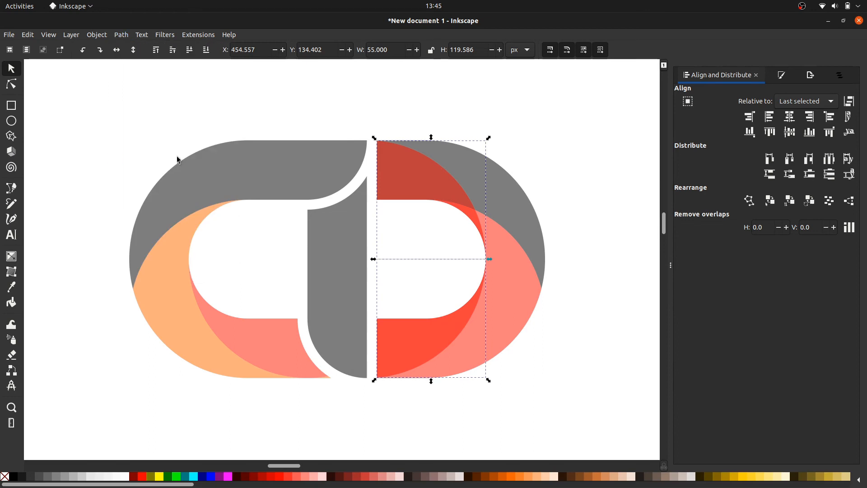
{"action": "left_click", "coordinate": [177, 141]}
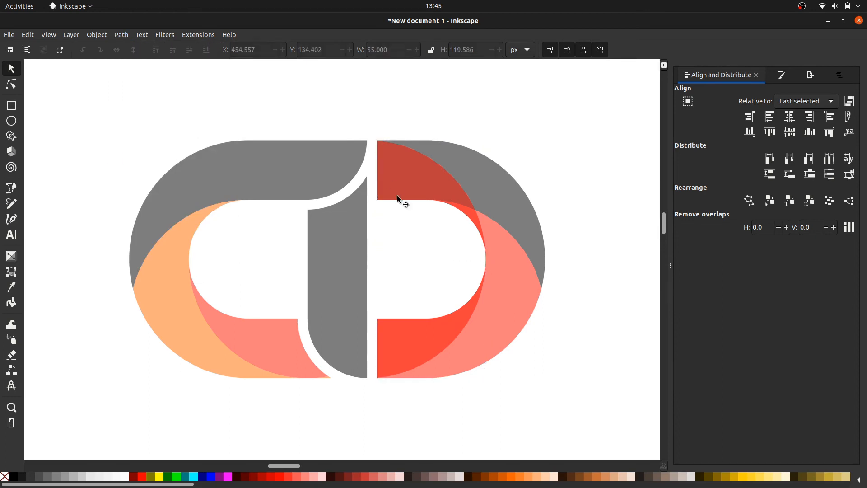
{"action": "left_click", "coordinate": [398, 197]}
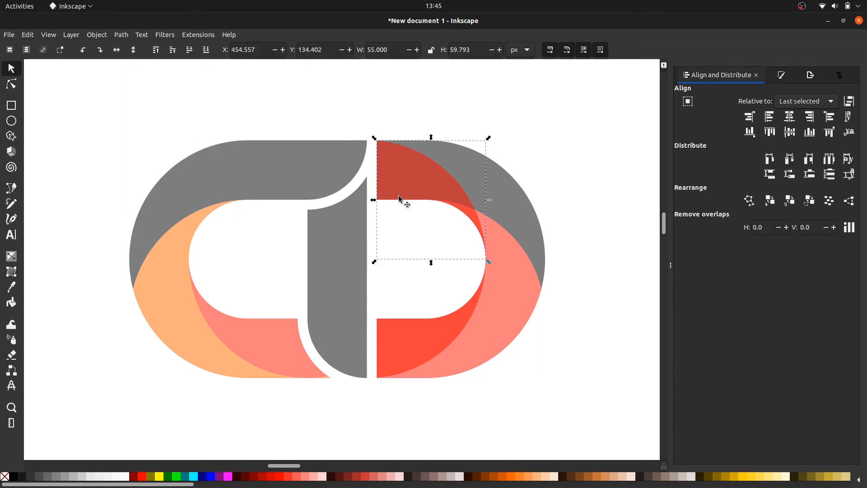
{"action": "key", "text": "Delete"}
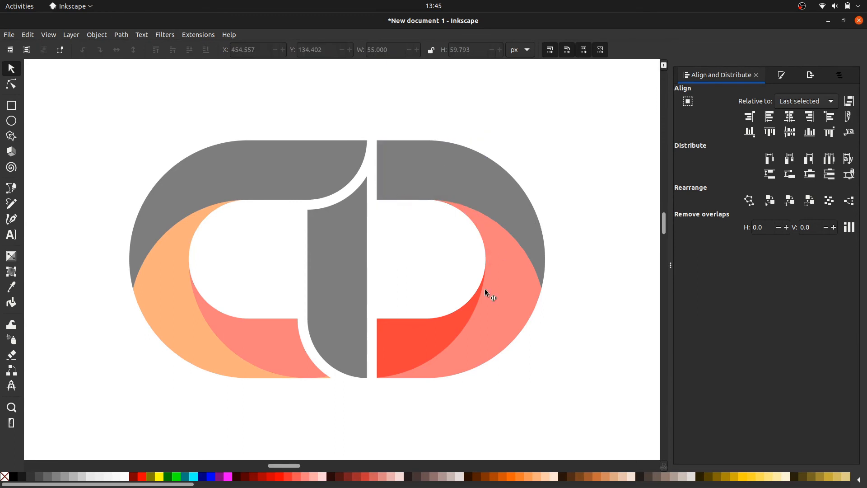
Duplicate the lower inner red piece of the D in place.
{"action": "left_click", "coordinate": [436, 327]}
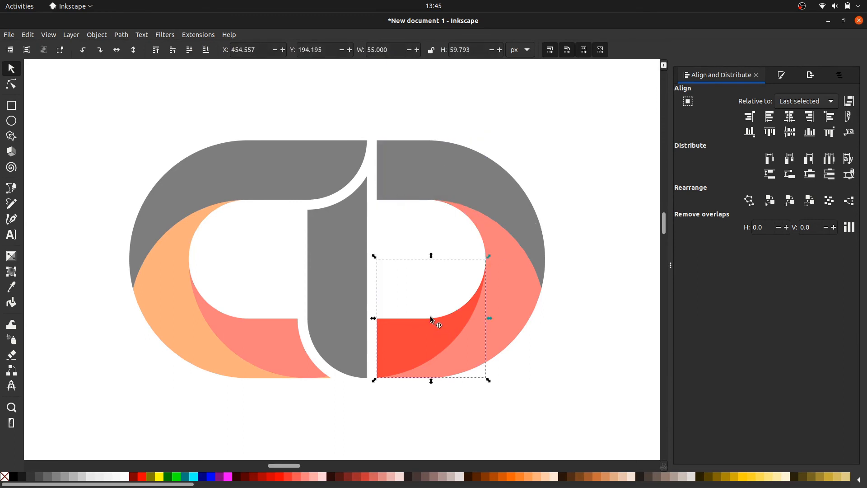
{"action": "right_click", "coordinate": [418, 336]}
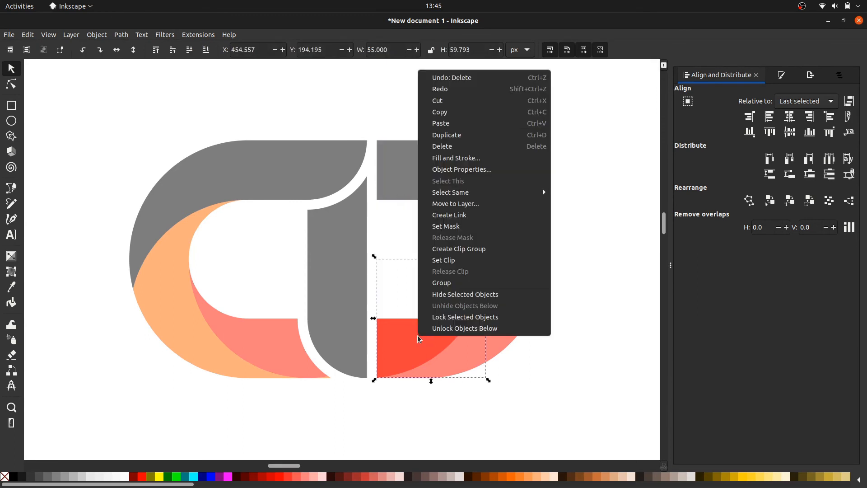
{"action": "left_click", "coordinate": [462, 135]}
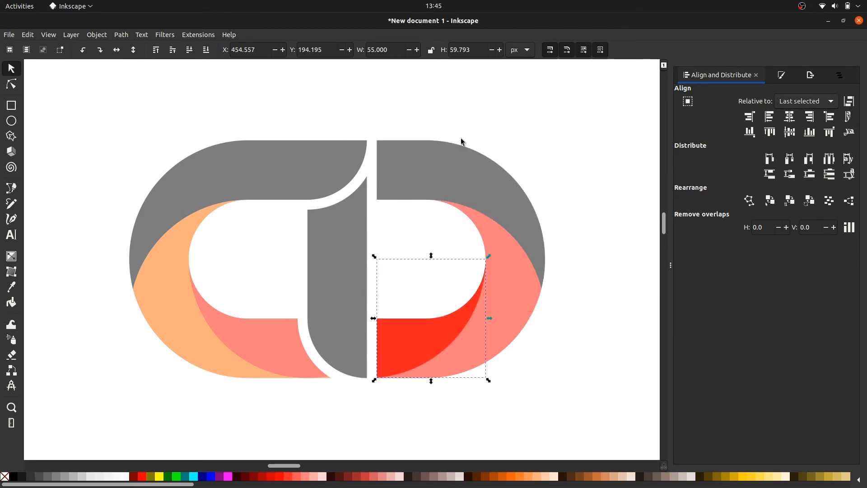
{"action": "left_click", "coordinate": [534, 150]}
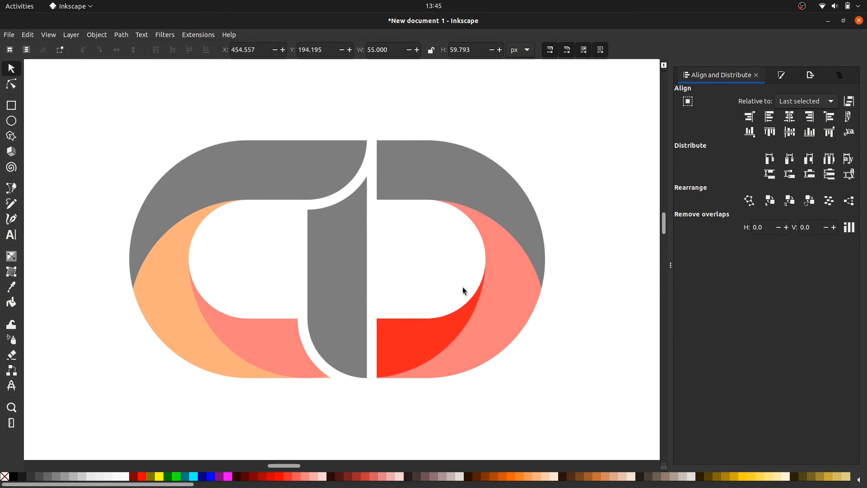
Subtract the duplicated inner red piece from the D's larger outer red shading shape.
{"action": "left_click", "coordinate": [414, 339]}
{"action": "left_click", "coordinate": [506, 302], "text": "shift"}
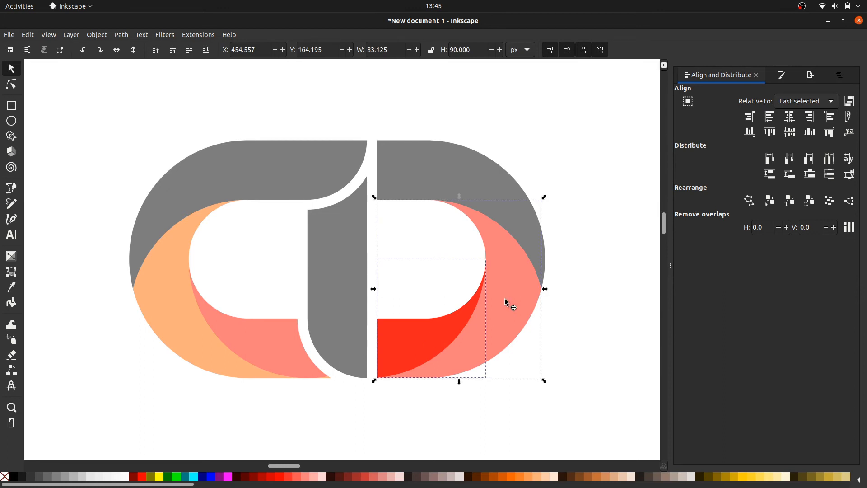
{"action": "left_click", "coordinate": [124, 35]}
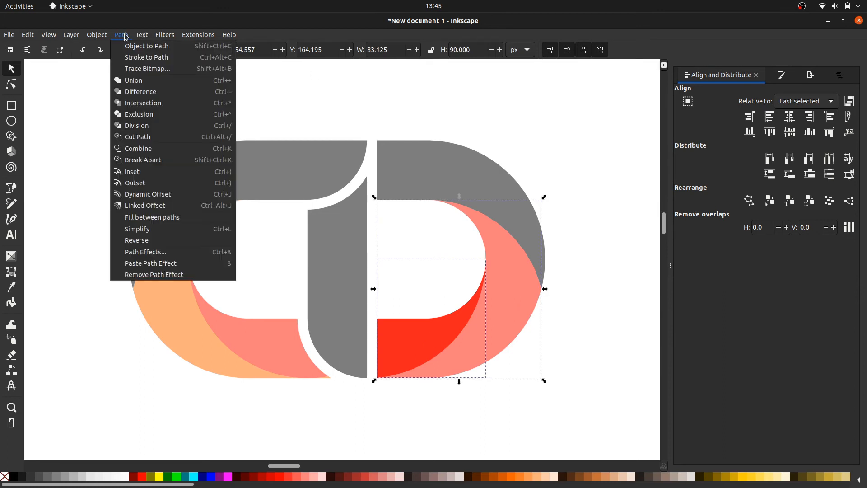
{"action": "left_click", "coordinate": [140, 90]}
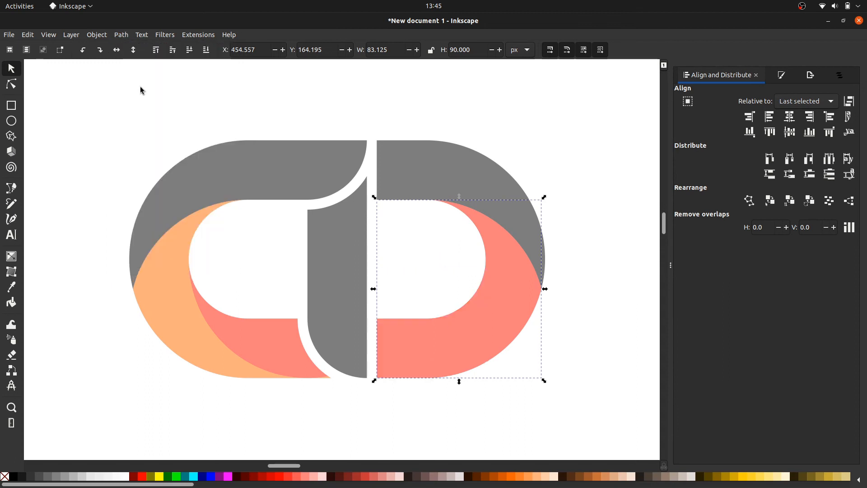
{"action": "left_click", "coordinate": [140, 88]}
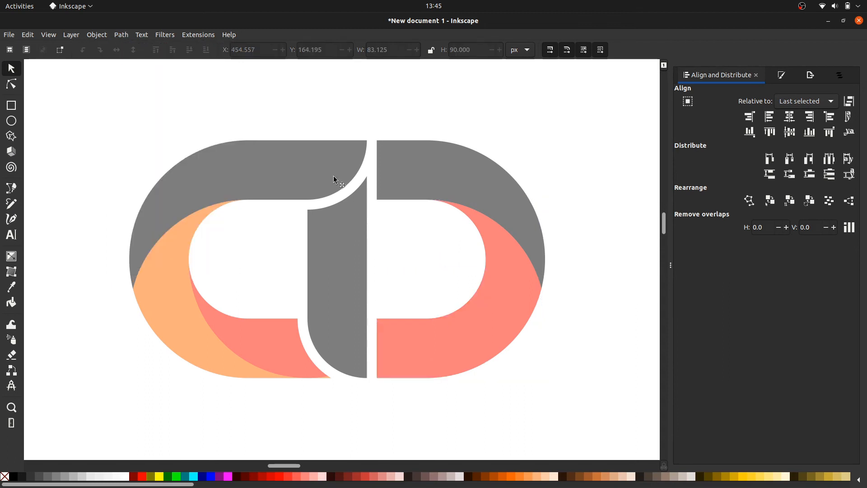
Fill the D's outer shading piece with the same light orange as the matching piece of the C.
{"action": "left_click", "coordinate": [487, 321]}
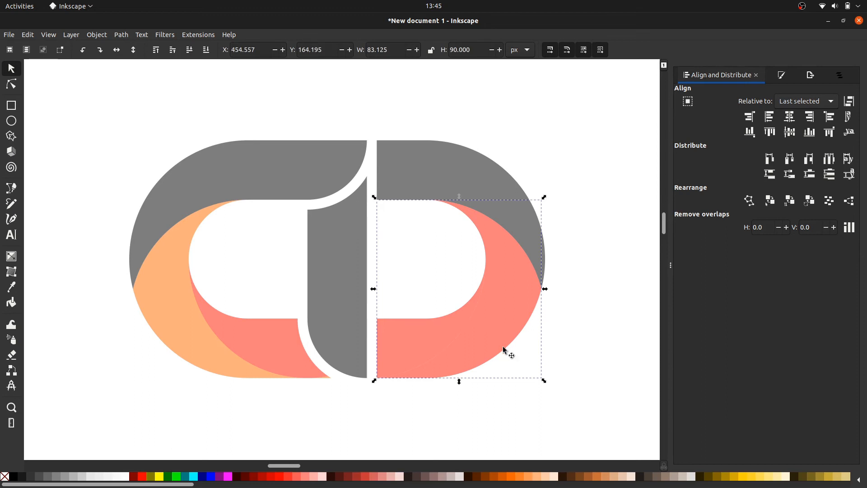
{"action": "left_click", "coordinate": [512, 477]}
{"action": "left_click", "coordinate": [575, 357]}
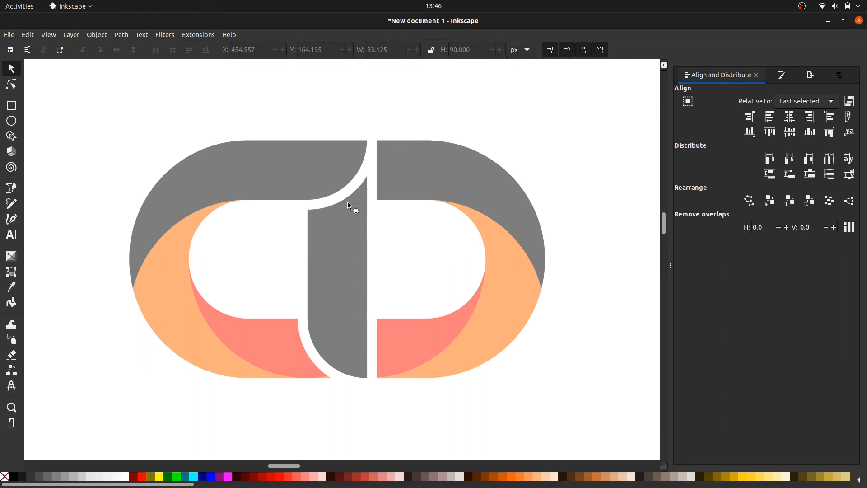
{"action": "scroll", "coordinate": [347, 202], "scroll_direction": "down", "scroll_amount": 1}
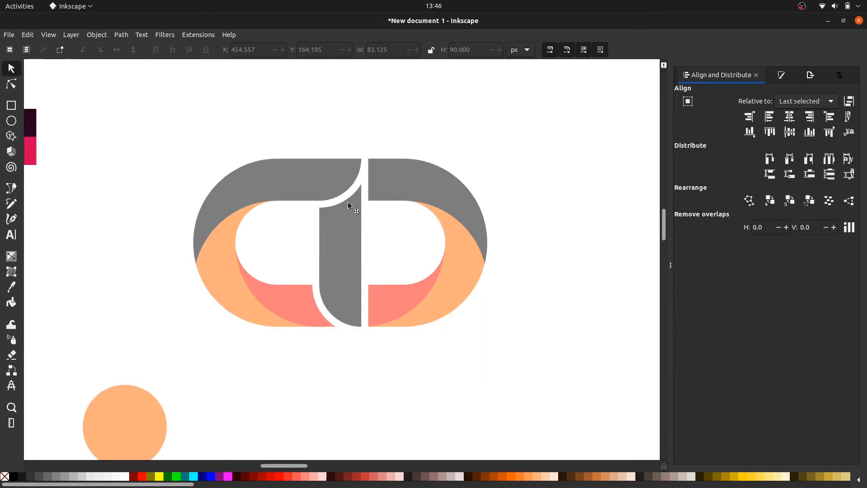
{"action": "scroll", "coordinate": [348, 202], "scroll_direction": "down", "scroll_amount": 1}
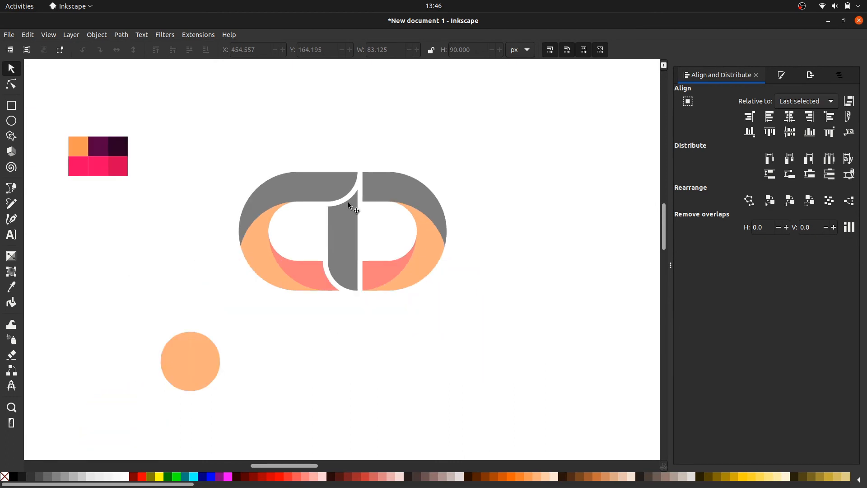
{"action": "scroll", "coordinate": [347, 202], "scroll_direction": "up", "scroll_amount": 1}
{"action": "scroll", "coordinate": [347, 202], "scroll_direction": "left", "scroll_amount": 2}
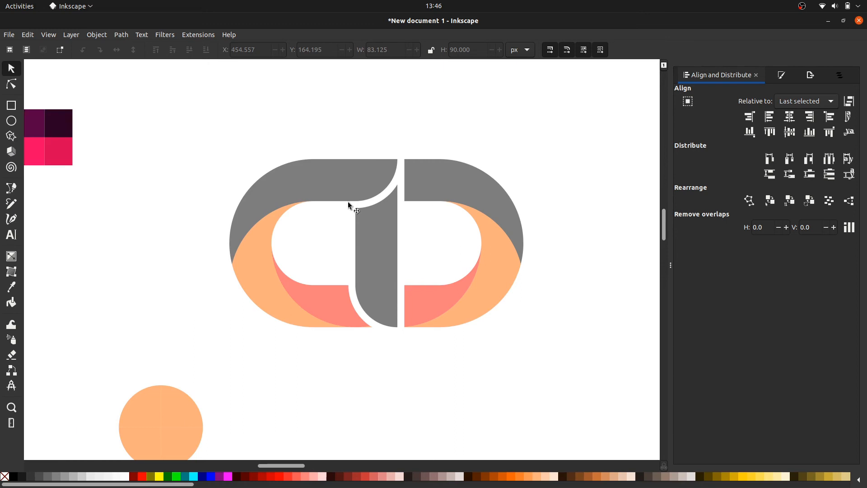
{"action": "scroll", "coordinate": [348, 202], "scroll_direction": "left", "scroll_amount": 2}
{"action": "scroll", "coordinate": [348, 202], "scroll_direction": "down", "scroll_amount": 2}
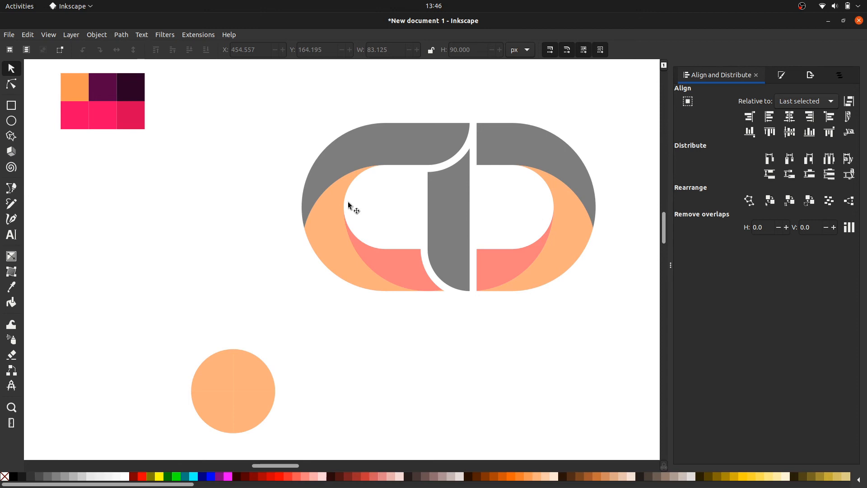
{"action": "left_click", "coordinate": [414, 153]}
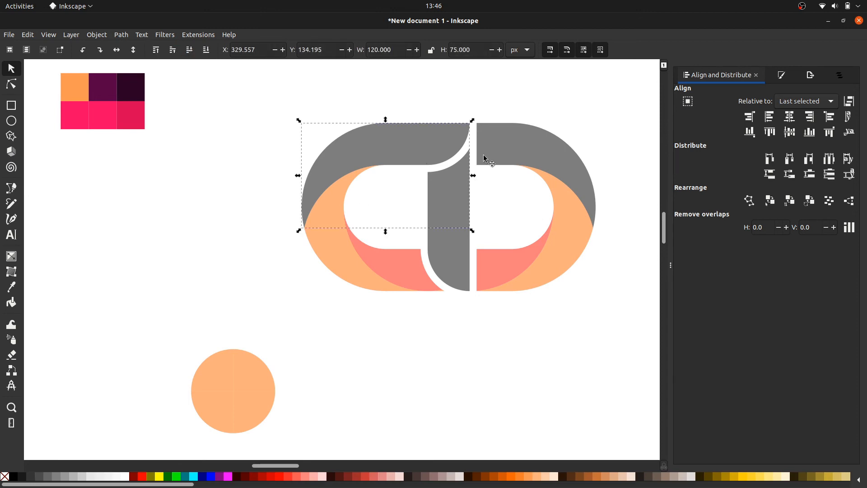
{"action": "left_click", "coordinate": [484, 158], "text": "shift"}
{"action": "left_click", "coordinate": [622, 317]}
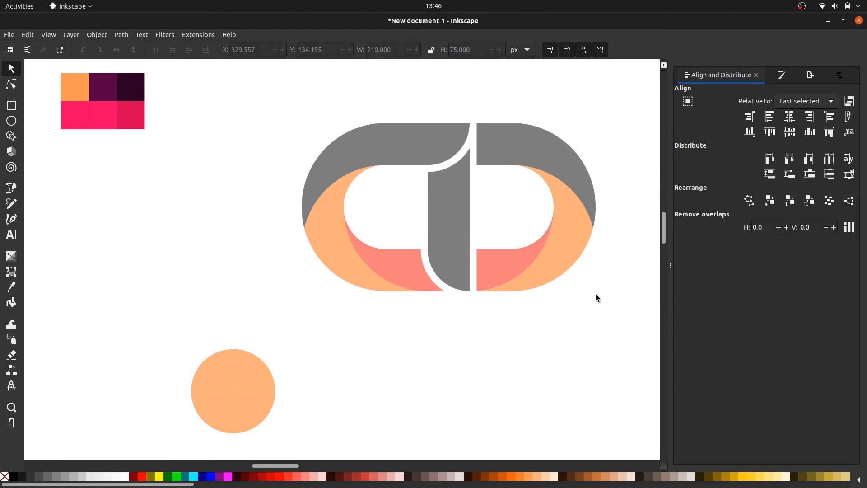
Make the fill of all the logo pieces together fully opaque with an alpha of 100.
{"action": "left_click_drag", "start_coordinate": [641, 324], "coordinate": [261, 88]}
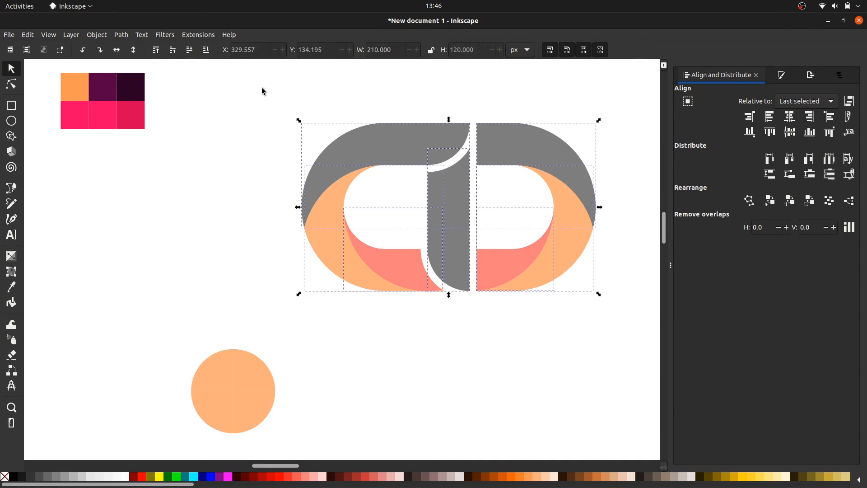
{"action": "left_click", "coordinate": [791, 79]}
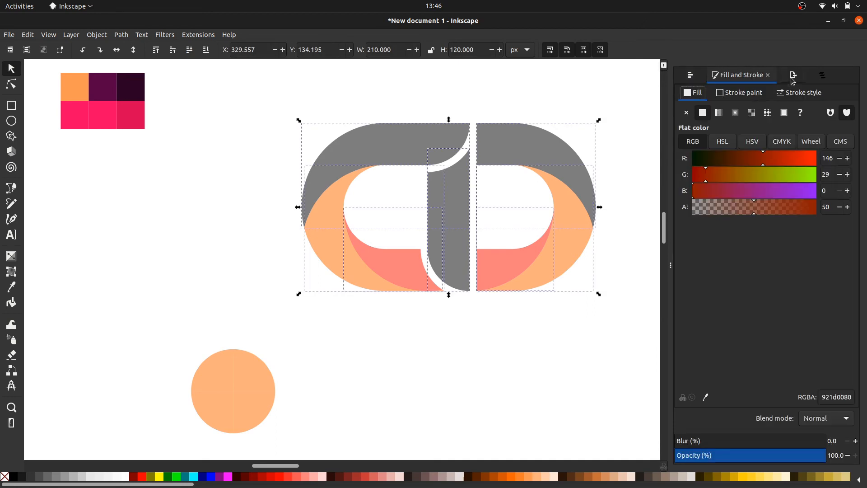
{"action": "left_click_drag", "start_coordinate": [757, 211], "coordinate": [852, 220]}
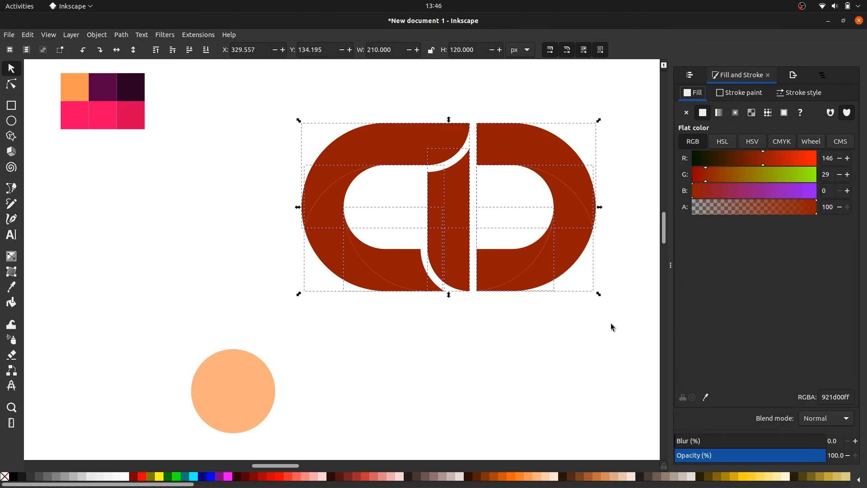
{"action": "left_click", "coordinate": [566, 345]}
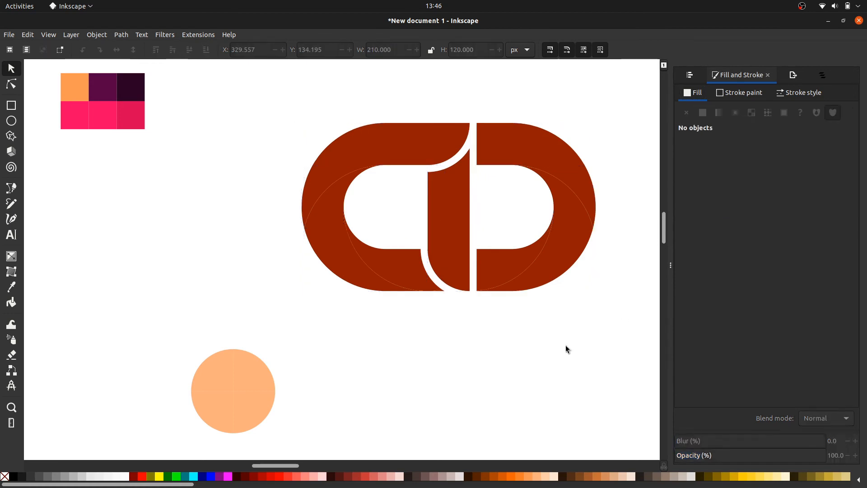
Apply a vertical linear gradient to the logo's upper outer piece, running from the logo's top edge to its bottom edge.
{"action": "left_click", "coordinate": [448, 145]}
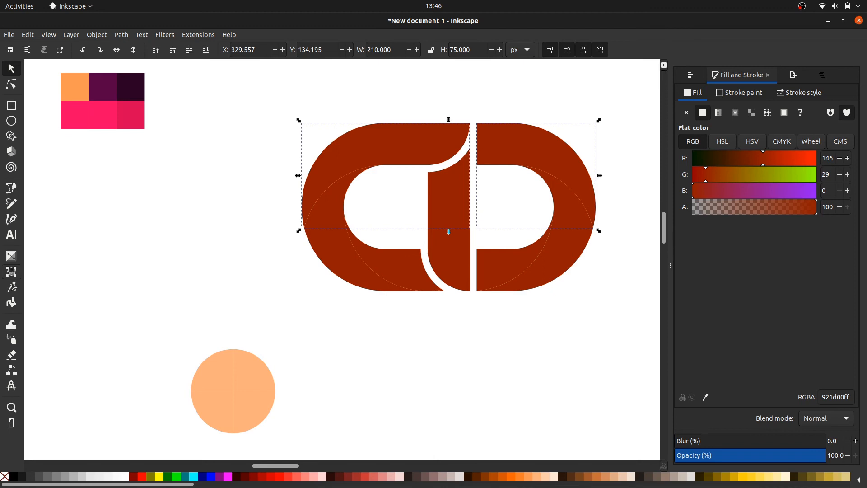
{"action": "left_click", "coordinate": [13, 261]}
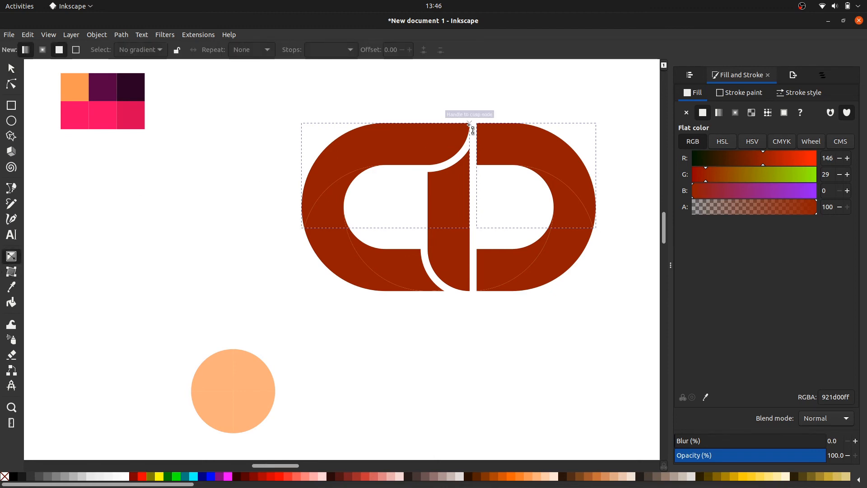
{"action": "left_click_drag", "start_coordinate": [470, 124], "coordinate": [472, 290]}
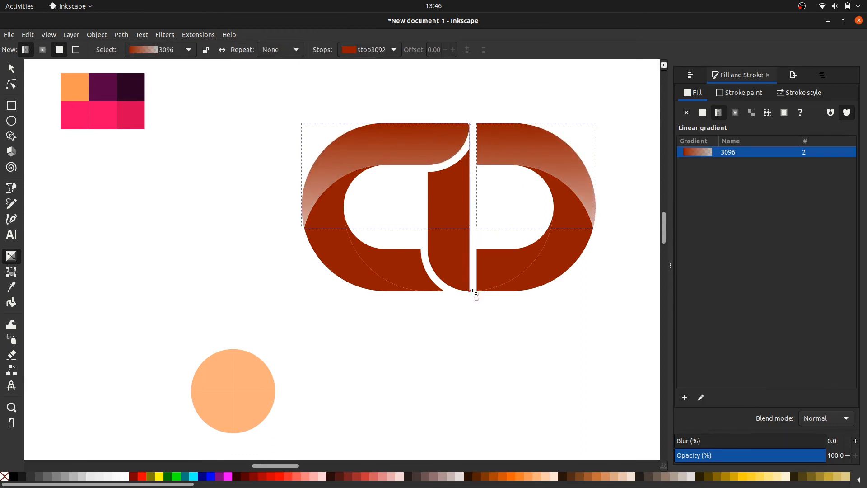
{"action": "left_click", "coordinate": [473, 291]}
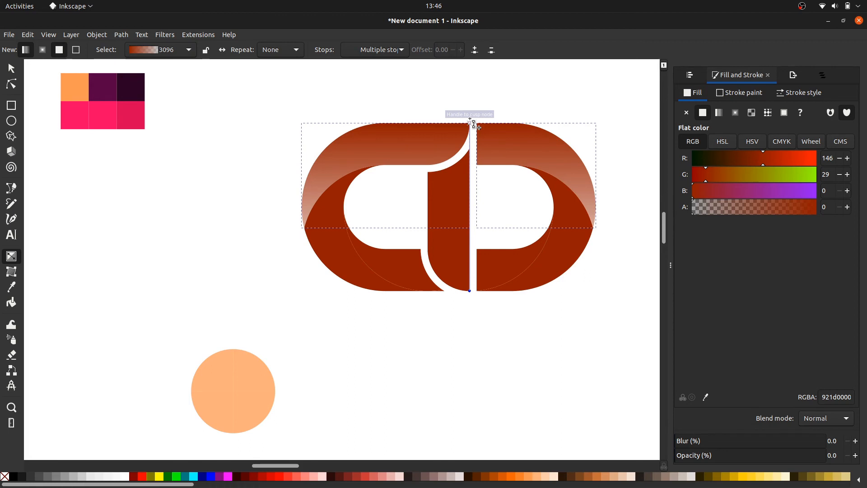
Colour the upper piece's top gradient stop with the orange sampled from the palette swatches.
{"action": "scroll", "coordinate": [470, 118], "scroll_direction": "up", "scroll_amount": 6, "text": "ctrl"}
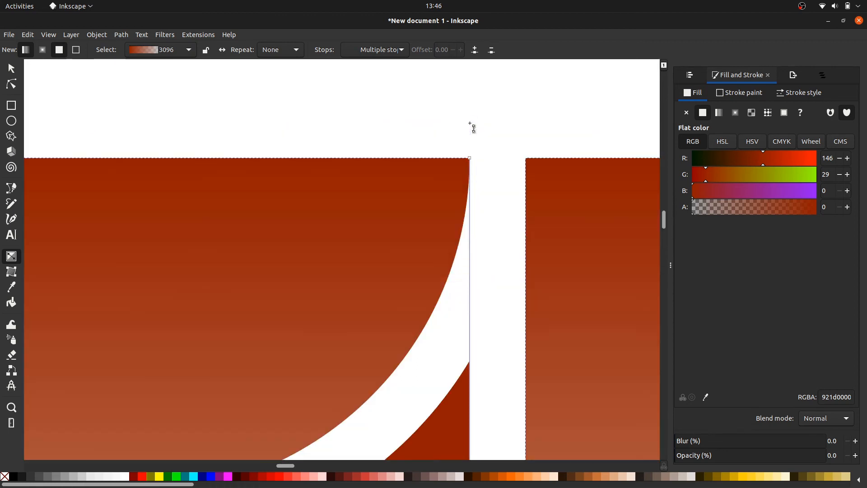
{"action": "left_click", "coordinate": [471, 159]}
{"action": "scroll", "coordinate": [473, 153], "scroll_direction": "down", "scroll_amount": 5, "text": "ctrl"}
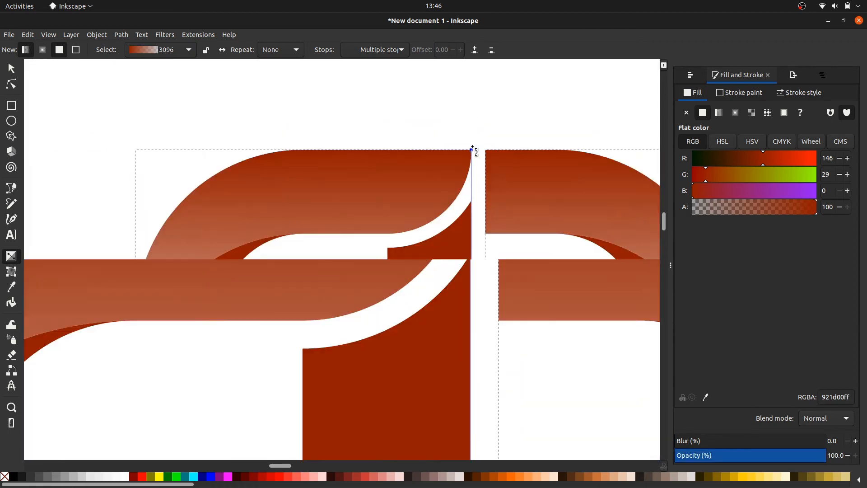
{"action": "scroll", "coordinate": [476, 152], "scroll_direction": "down", "scroll_amount": 1, "text": "ctrl"}
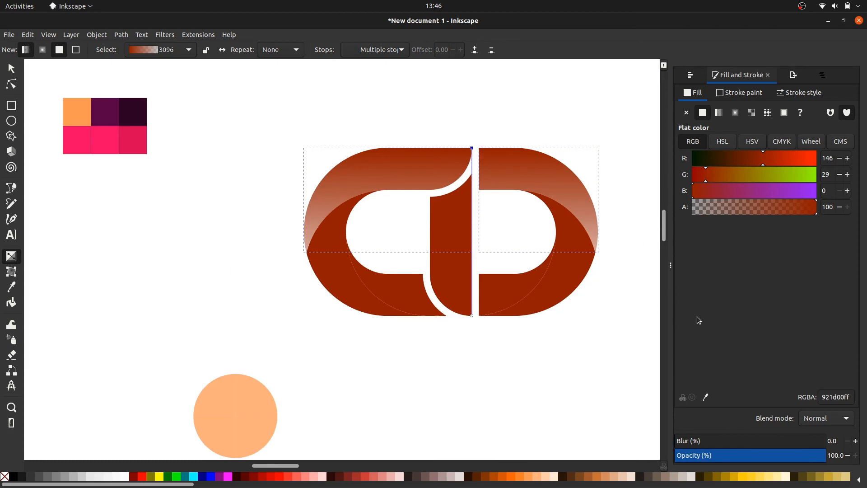
{"action": "left_click", "coordinate": [707, 398]}
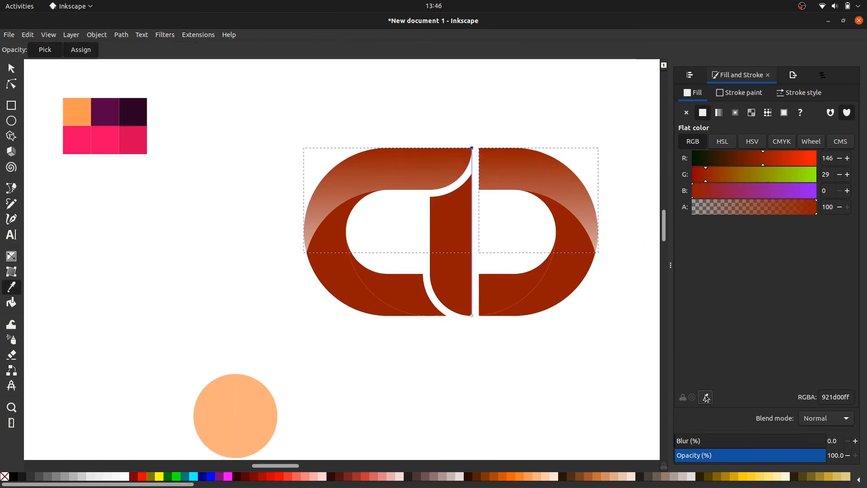
{"action": "left_click", "coordinate": [82, 117]}
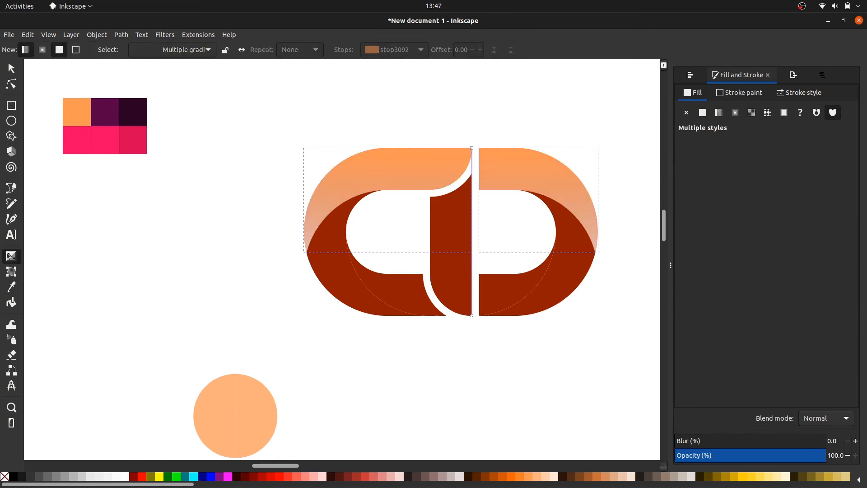
Colour the upper piece's bottom gradient stop with the pink sampled from the swatch below the orange one, and deselect the piece.
{"action": "left_click", "coordinate": [473, 316]}
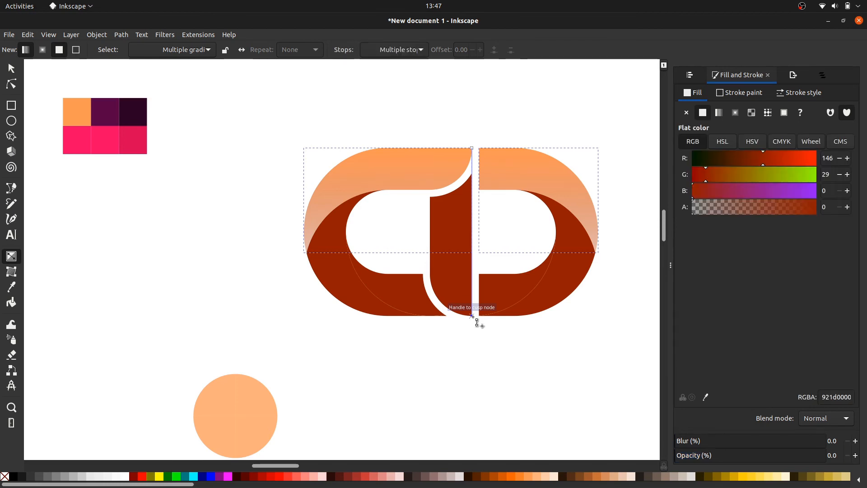
{"action": "left_click", "coordinate": [702, 400]}
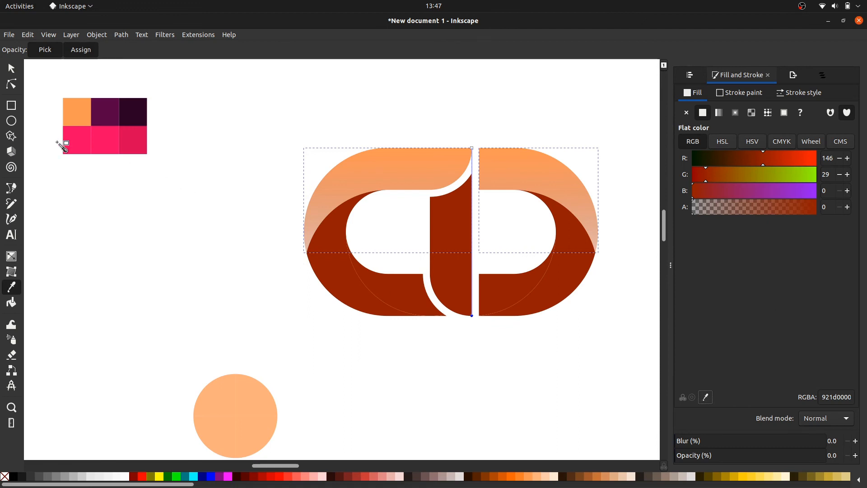
{"action": "left_click", "coordinate": [74, 143]}
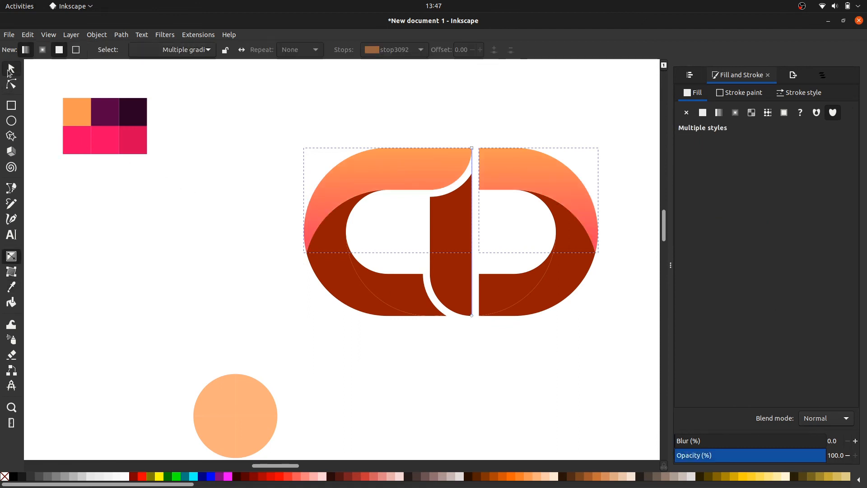
{"action": "left_click", "coordinate": [11, 68]}
{"action": "left_click", "coordinate": [174, 246]}
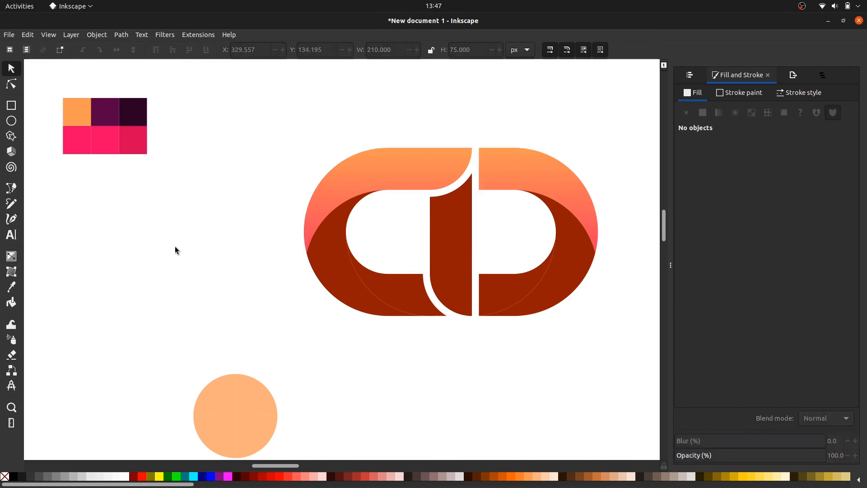
Apply one vertical linear gradient to the large lower outer pieces of the C and the D, spanning the logo's full height.
{"action": "left_click", "coordinate": [340, 269]}
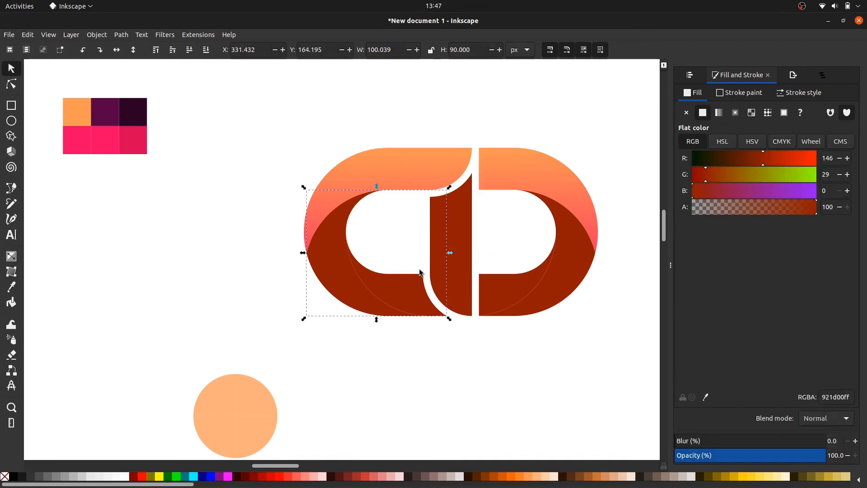
{"action": "left_click", "coordinate": [566, 272], "text": "shift"}
{"action": "left_click", "coordinate": [15, 260]}
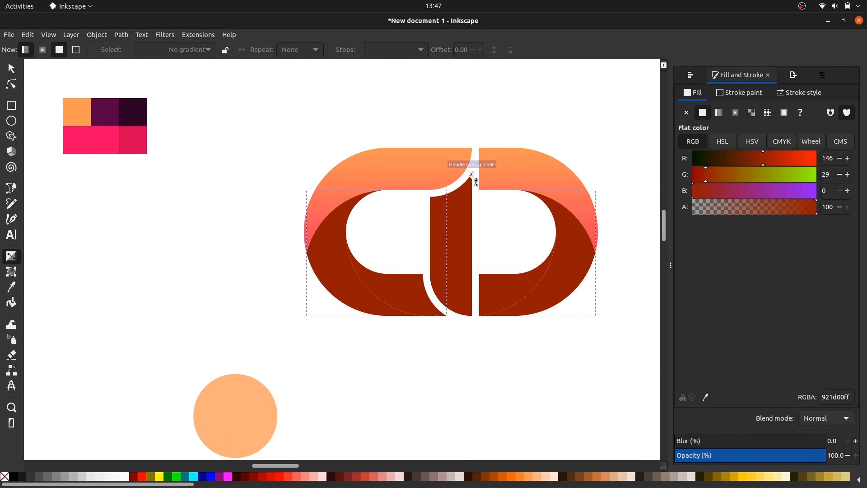
{"action": "left_click_drag", "start_coordinate": [480, 156], "coordinate": [478, 317]}
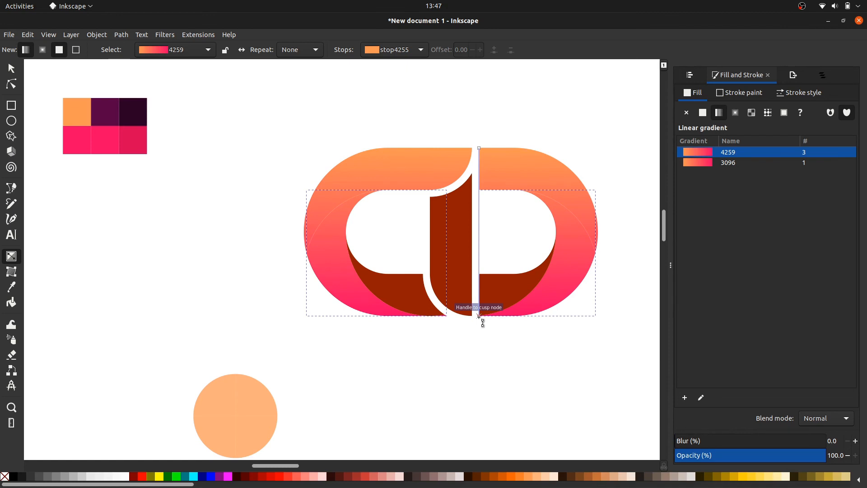
{"action": "left_click", "coordinate": [479, 316]}
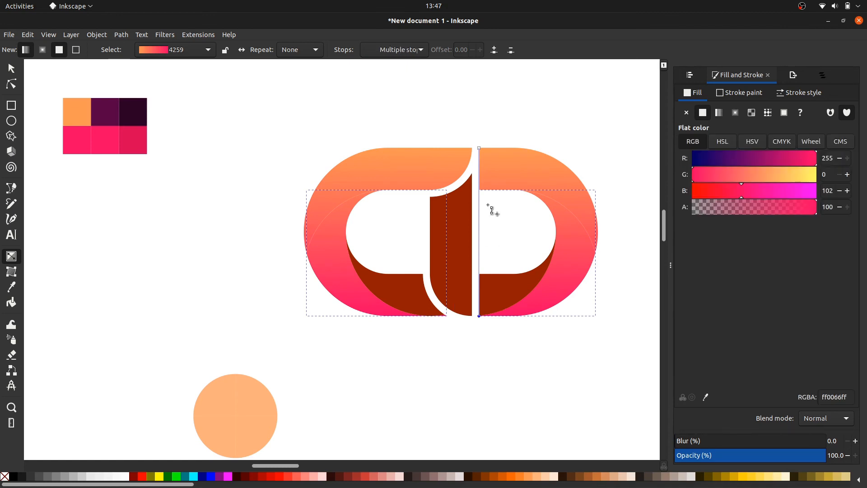
Colour the top gradient stop of the two lower outer pieces with the medium purple palette swatch.
{"action": "left_click", "coordinate": [480, 148]}
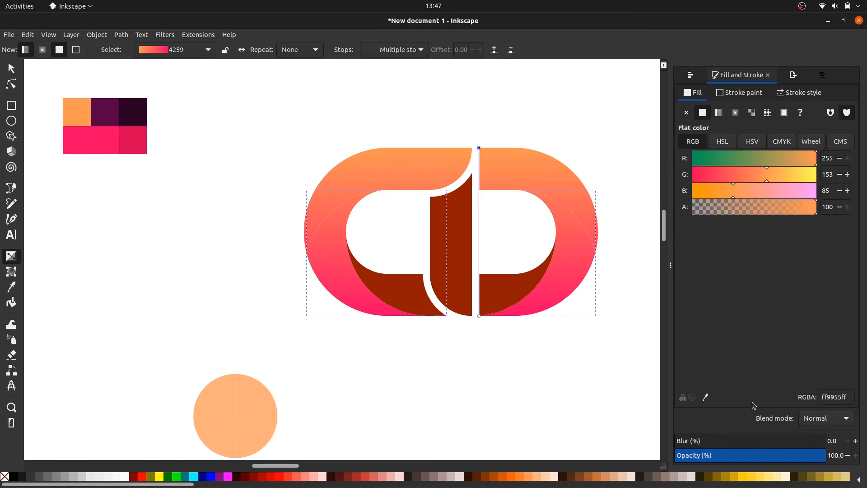
{"action": "left_click", "coordinate": [705, 397]}
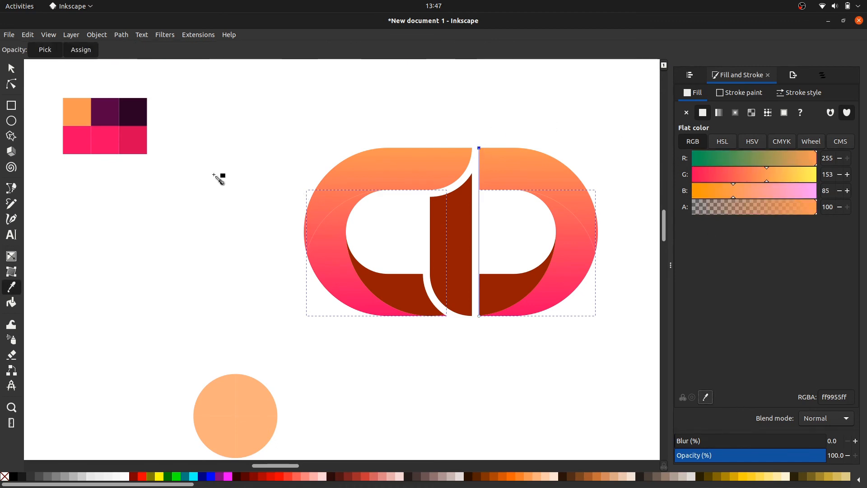
{"action": "left_click", "coordinate": [115, 119]}
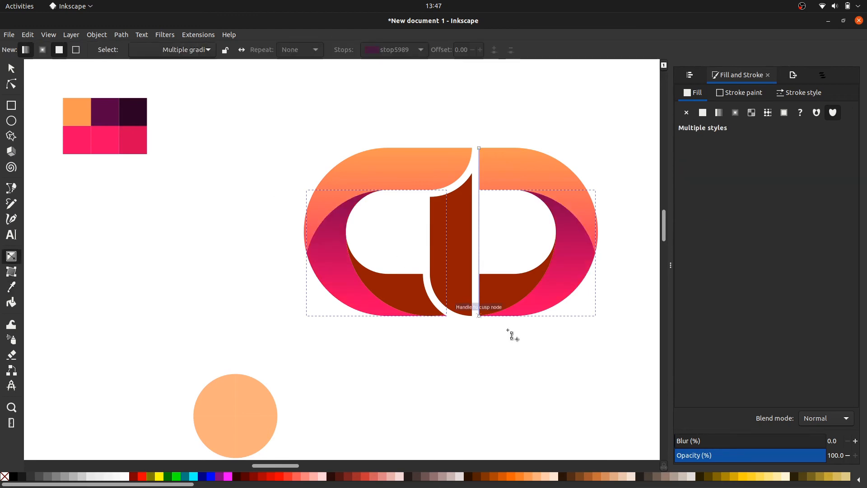
Colour the bottom gradient stop of the two lower outer pieces with the middle pink palette swatch.
{"action": "left_click", "coordinate": [480, 316]}
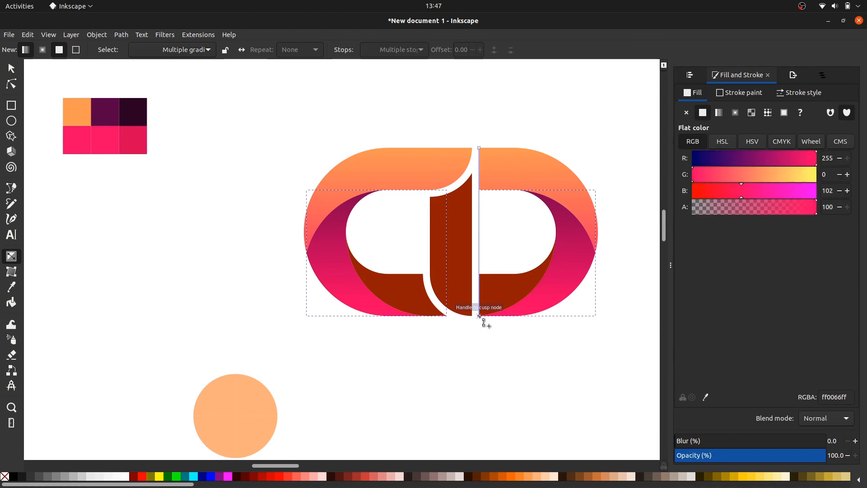
{"action": "left_click", "coordinate": [706, 398]}
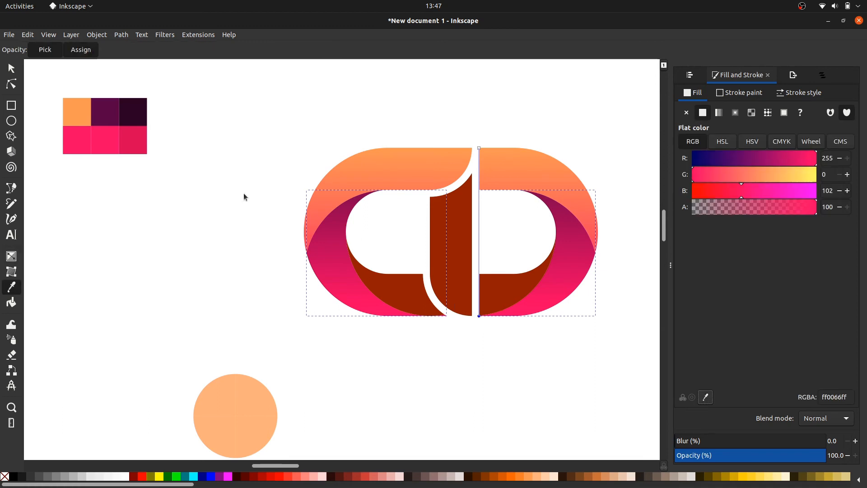
{"action": "left_click", "coordinate": [107, 150]}
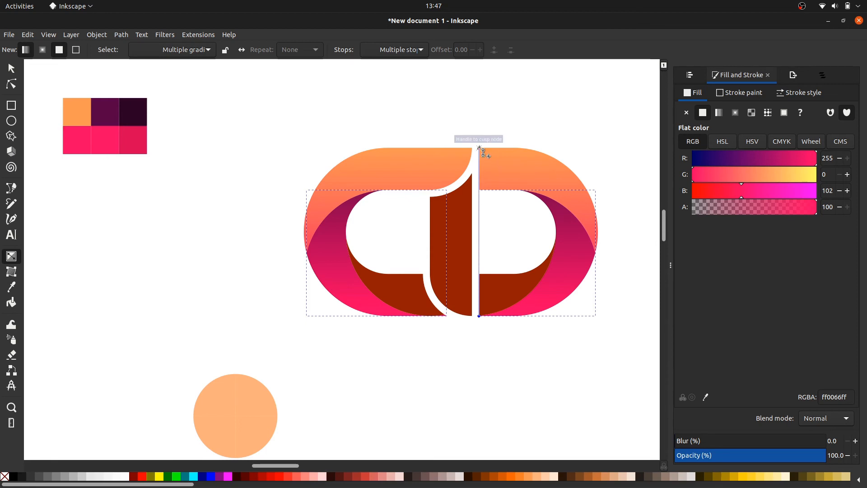
Move the lower outer pieces' gradient start down to the top of the inner opening and its end slightly below the logo.
{"action": "left_click_drag", "start_coordinate": [479, 148], "coordinate": [479, 189]}
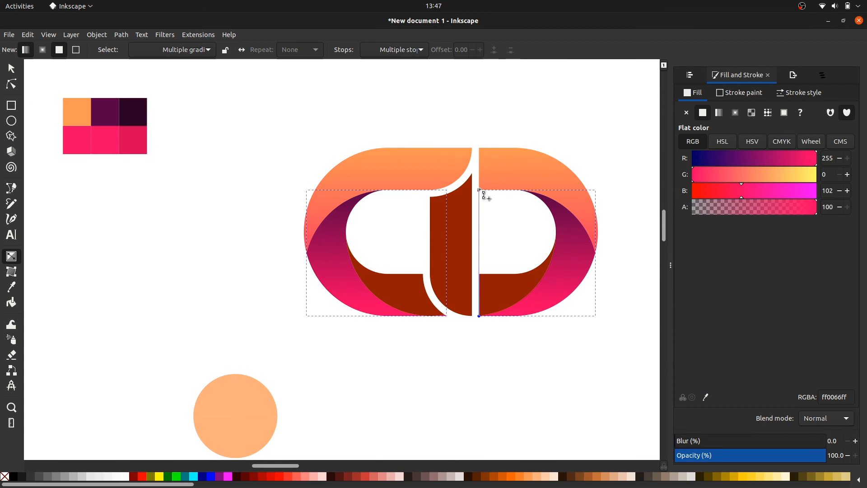
{"action": "left_click", "coordinate": [480, 190]}
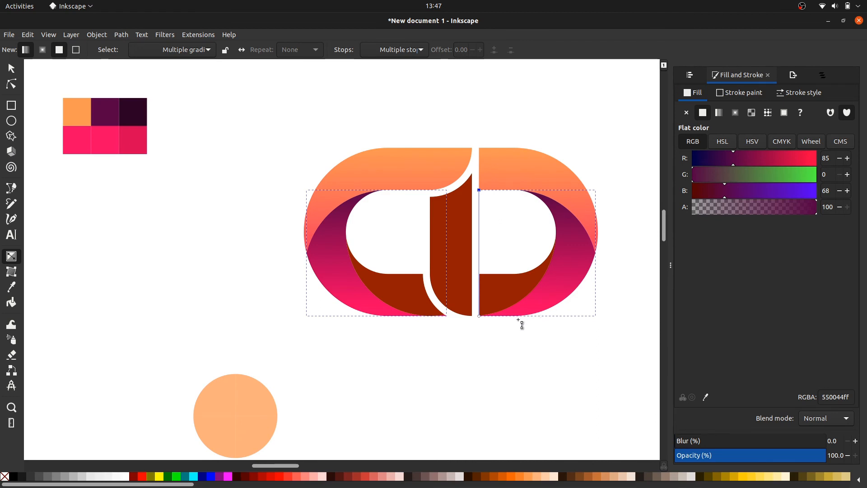
{"action": "mouse_move", "coordinate": [481, 316]}
{"action": "left_mouse_down"}
{"action": "mouse_move", "coordinate": [489, 381]}
{"action": "mouse_move", "coordinate": [488, 331]}
{"action": "left_mouse_up"}
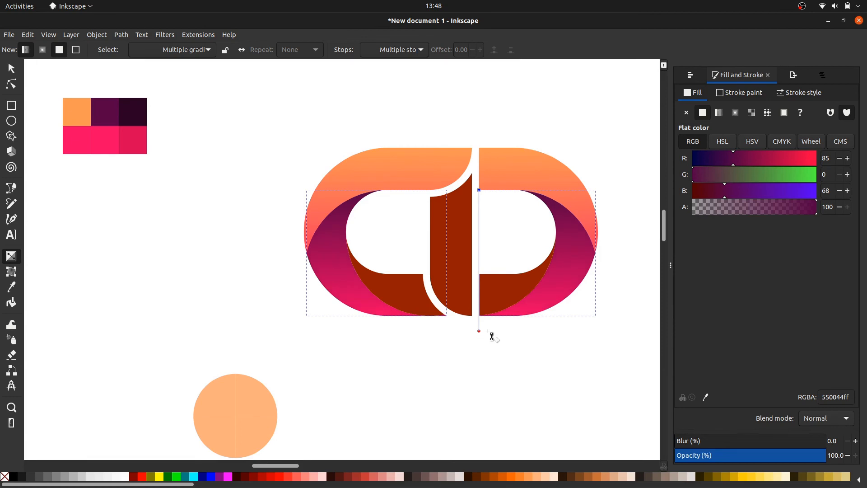
{"action": "left_click", "coordinate": [488, 331]}
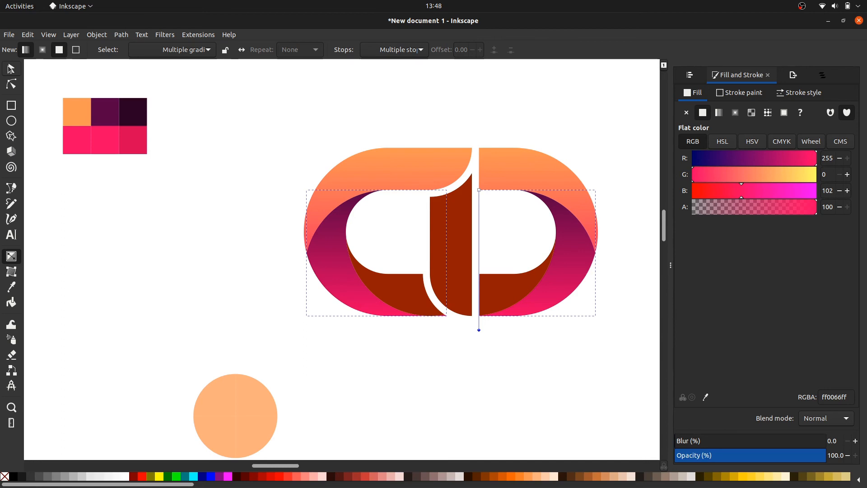
{"action": "left_click", "coordinate": [10, 68]}
{"action": "left_click", "coordinate": [215, 205]}
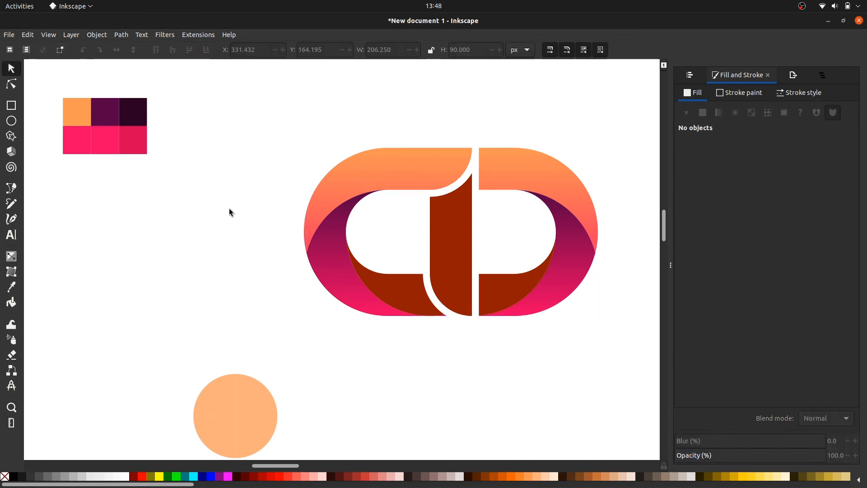
Apply a vertical linear gradient down the logo's height to the C's inner piece, the central bar and the D's inner piece together.
{"action": "left_click", "coordinate": [415, 299]}
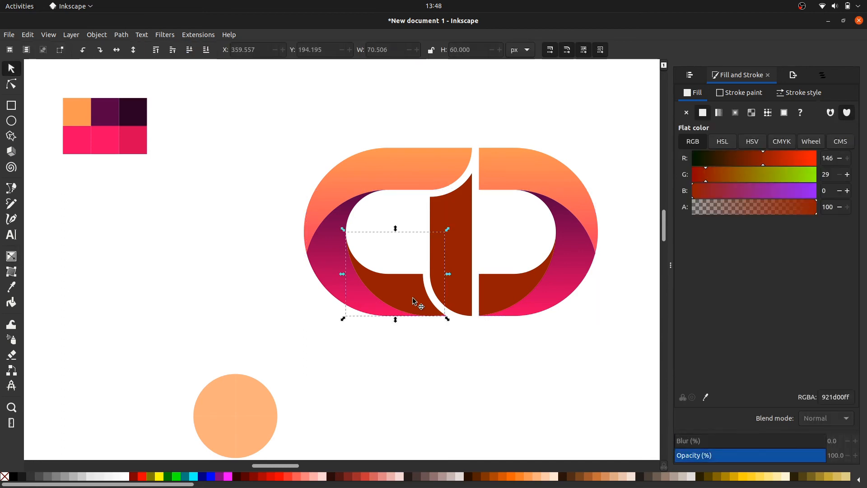
{"action": "left_click", "coordinate": [465, 236], "text": "shift"}
{"action": "left_click", "coordinate": [489, 286], "text": "shift"}
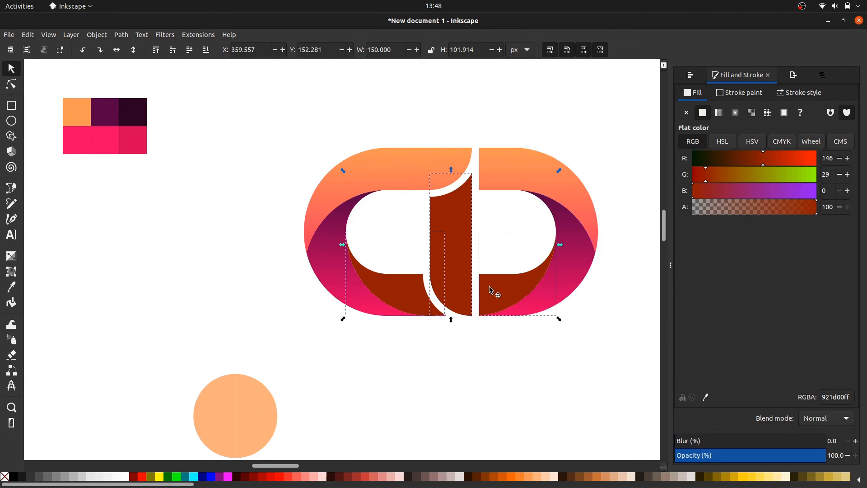
{"action": "left_click", "coordinate": [12, 258]}
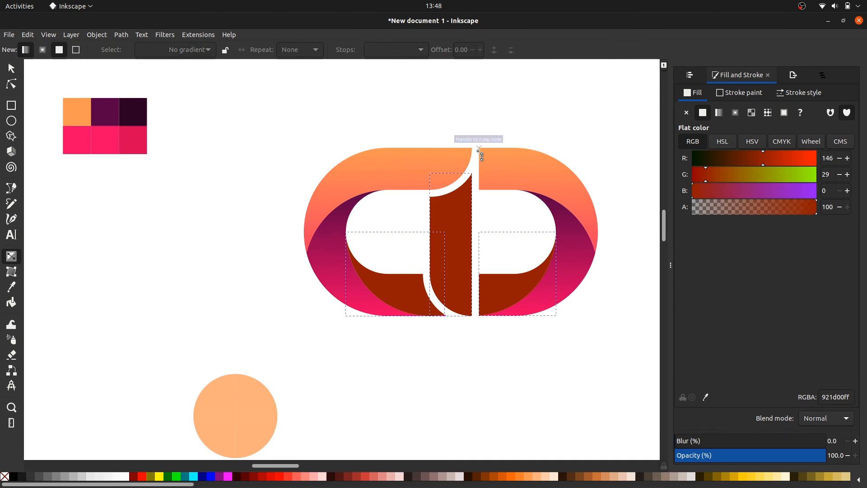
{"action": "left_click_drag", "start_coordinate": [481, 156], "coordinate": [482, 315]}
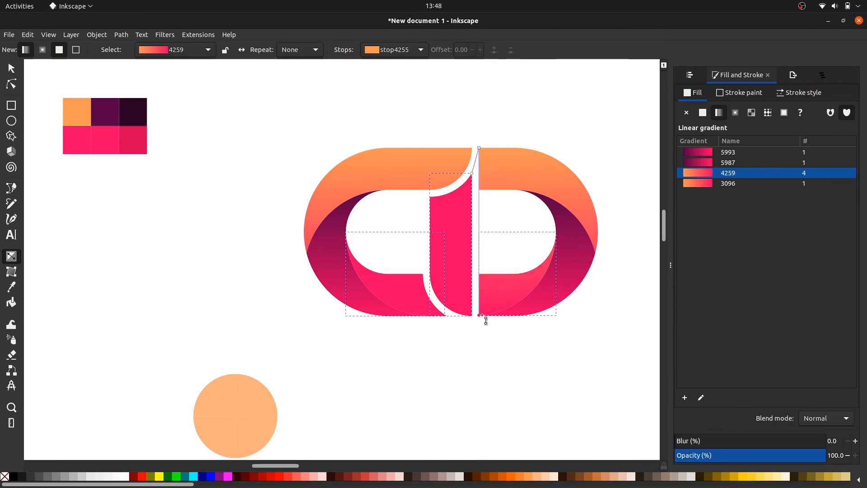
{"action": "left_click", "coordinate": [481, 315]}
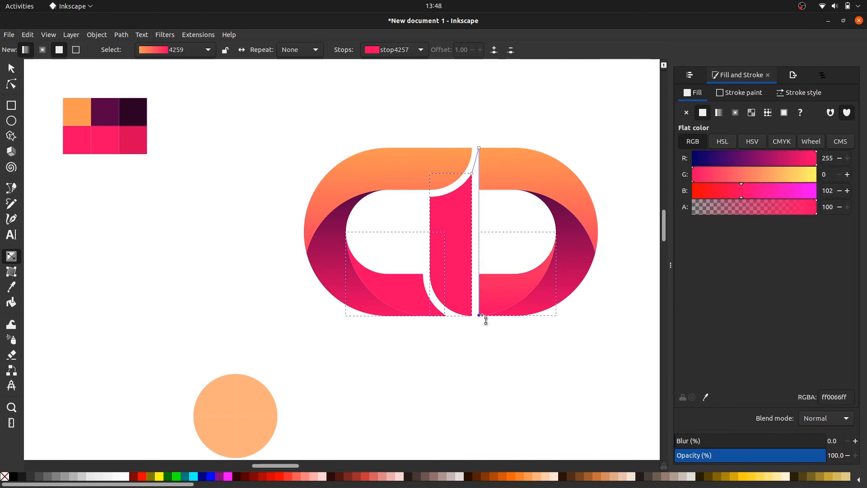
Try to colour the top gradient stop of the three inner pieces with the darkest purple palette swatch.
{"action": "left_click", "coordinate": [479, 149]}
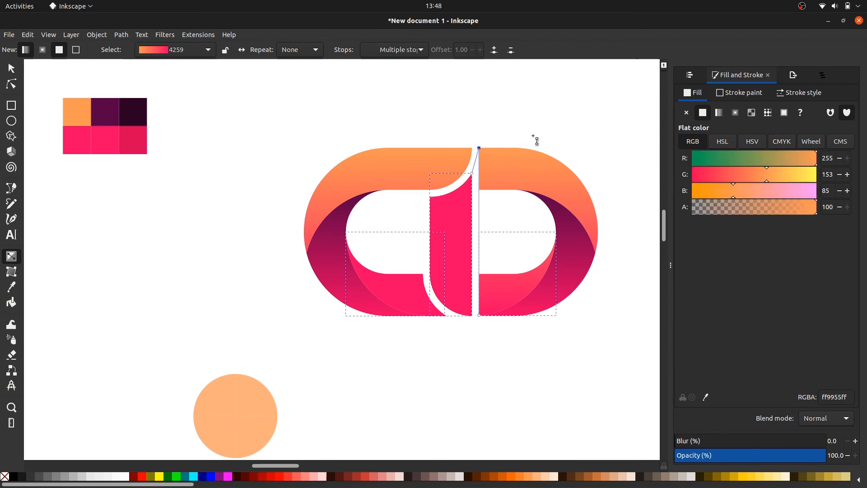
{"action": "left_click", "coordinate": [703, 398]}
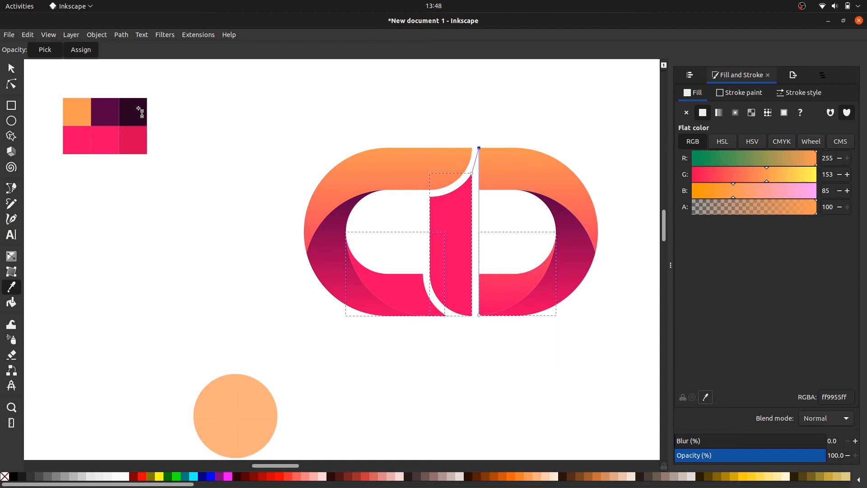
{"action": "key", "text": "g"}
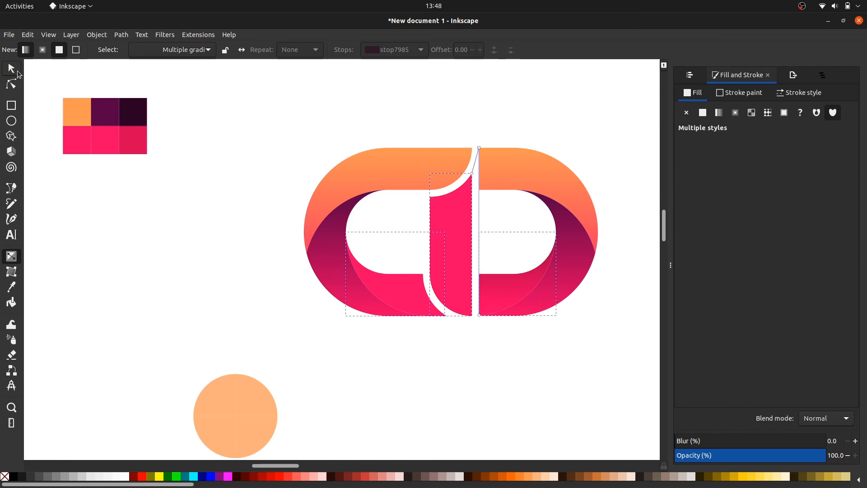
Reset the C's inner piece, the central bar and the D's inner piece to a flat grey fill, b3b3b3.
{"action": "key", "text": "s"}
{"action": "left_click", "coordinate": [413, 267]}
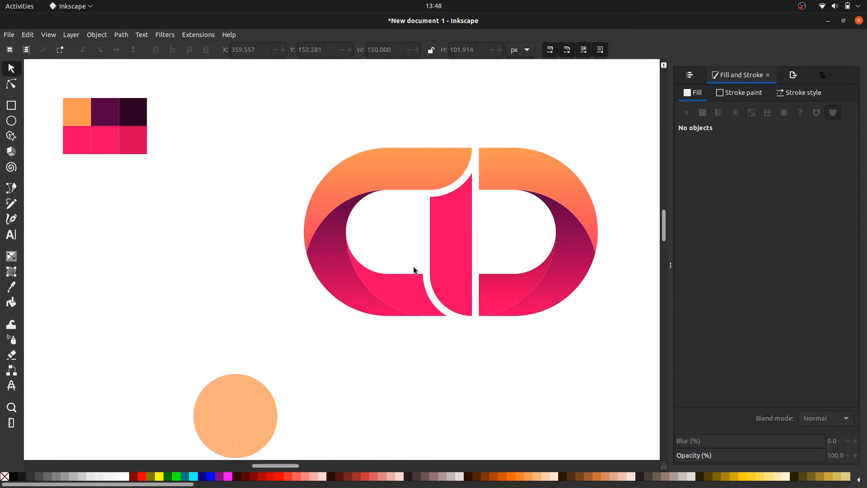
{"action": "left_click", "coordinate": [413, 300]}
{"action": "left_click", "coordinate": [463, 266], "text": "shift"}
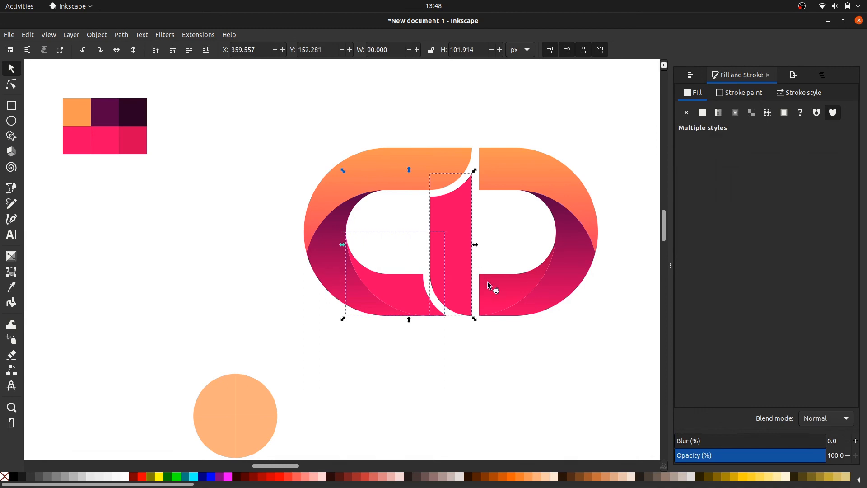
{"action": "left_click", "coordinate": [488, 283], "text": "shift"}
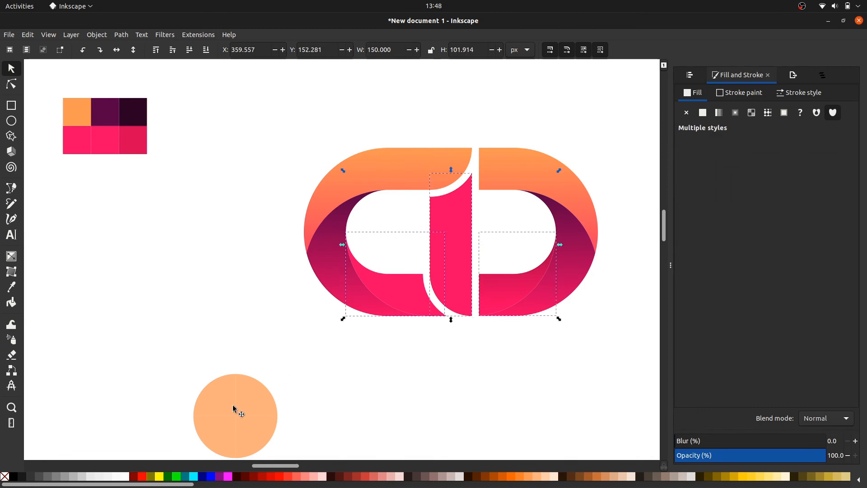
{"action": "left_click", "coordinate": [76, 476]}
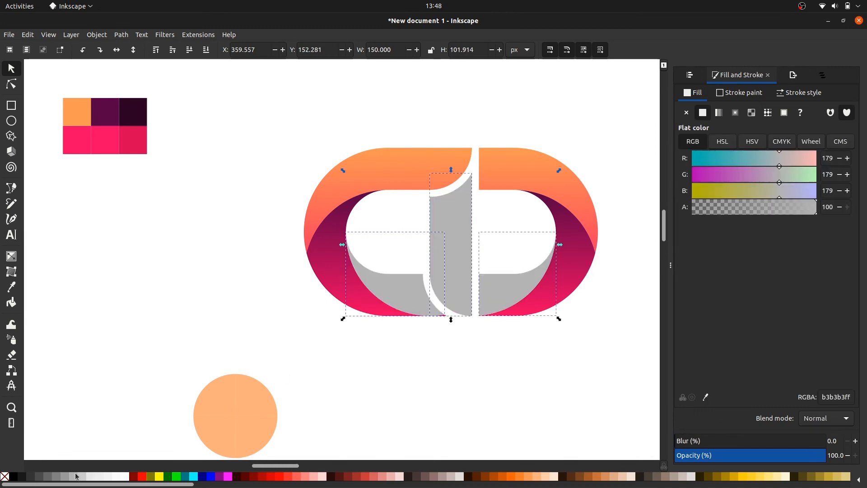
{"action": "left_click", "coordinate": [162, 332]}
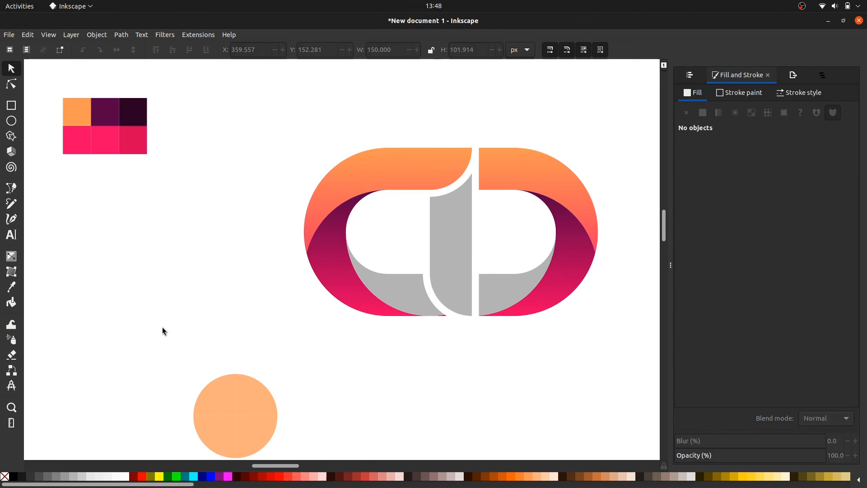
Apply one shared vertical linear gradient to the three grey inner pieces, running from the logo's top edge to its bottom edge.
{"action": "left_click", "coordinate": [420, 300]}
{"action": "left_click", "coordinate": [459, 256], "text": "shift"}
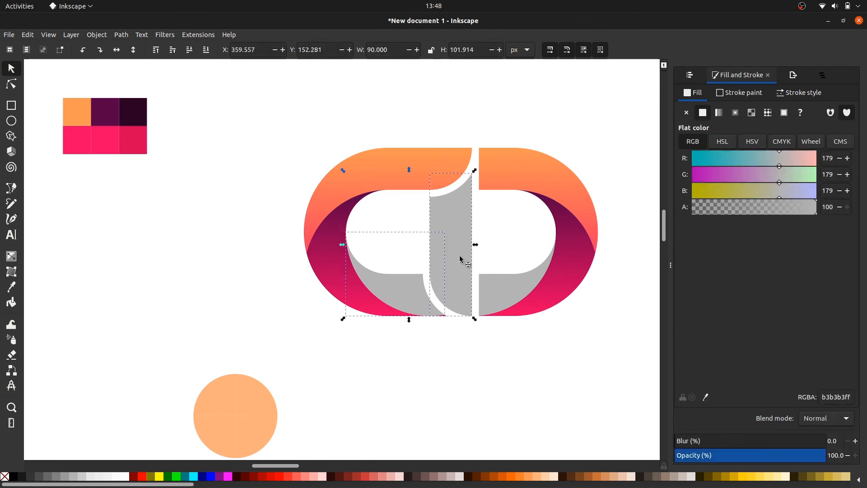
{"action": "left_click", "coordinate": [496, 290], "text": "shift"}
{"action": "left_click", "coordinate": [11, 257]}
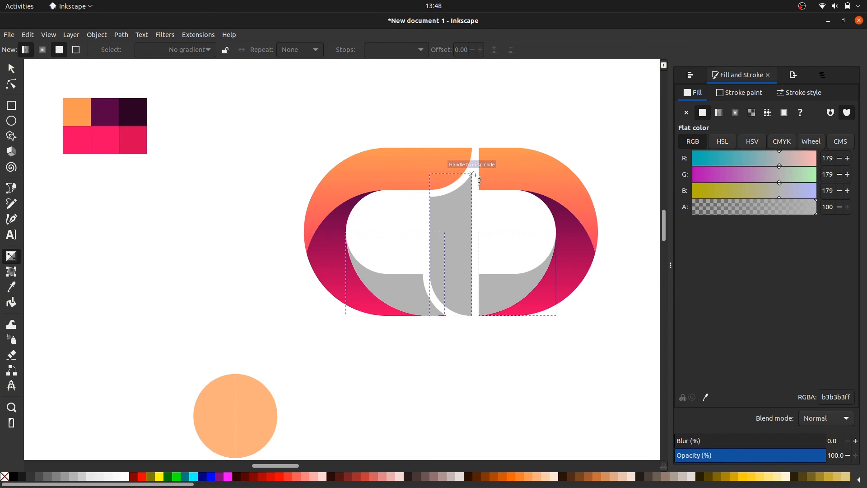
{"action": "left_click_drag", "start_coordinate": [479, 149], "coordinate": [480, 314]}
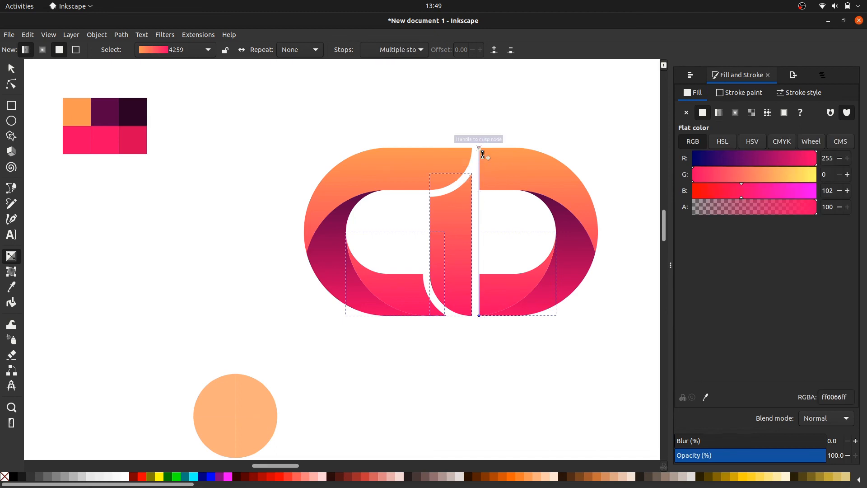
Colour the inner pieces' top gradient stop with the darkest purple palette swatch and the bottom stop with the darkest pink swatch.
{"action": "left_click", "coordinate": [480, 149]}
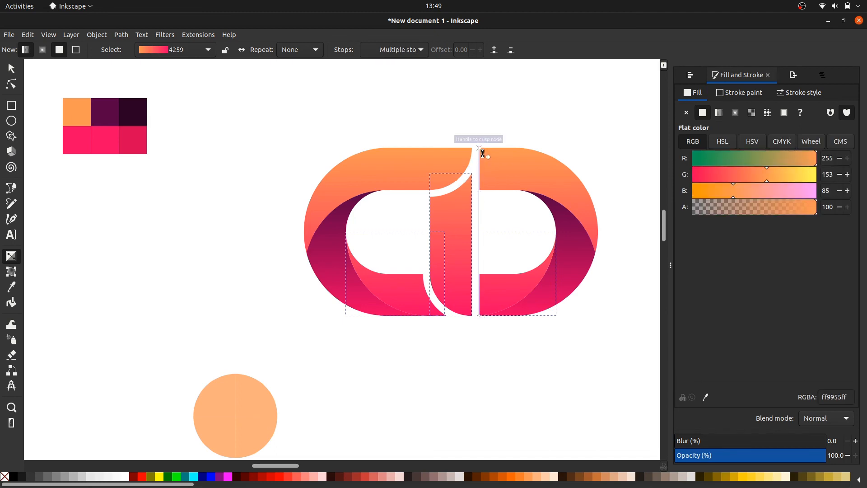
{"action": "left_click", "coordinate": [705, 397]}
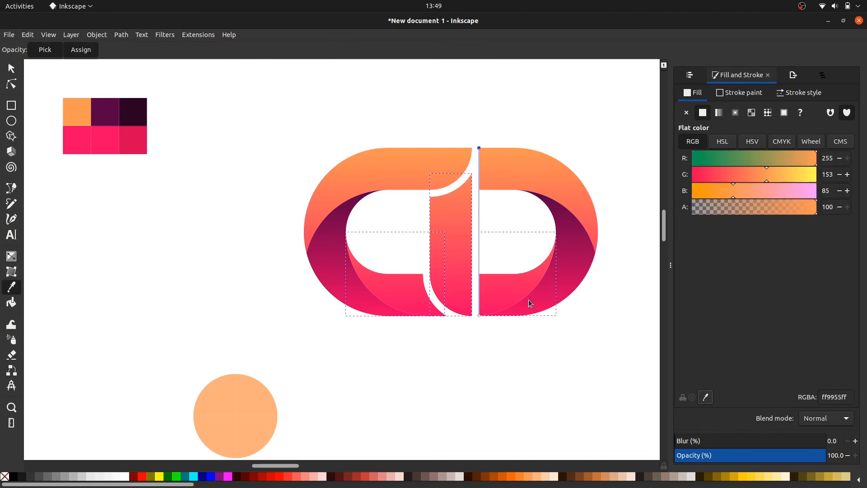
{"action": "left_click", "coordinate": [145, 116]}
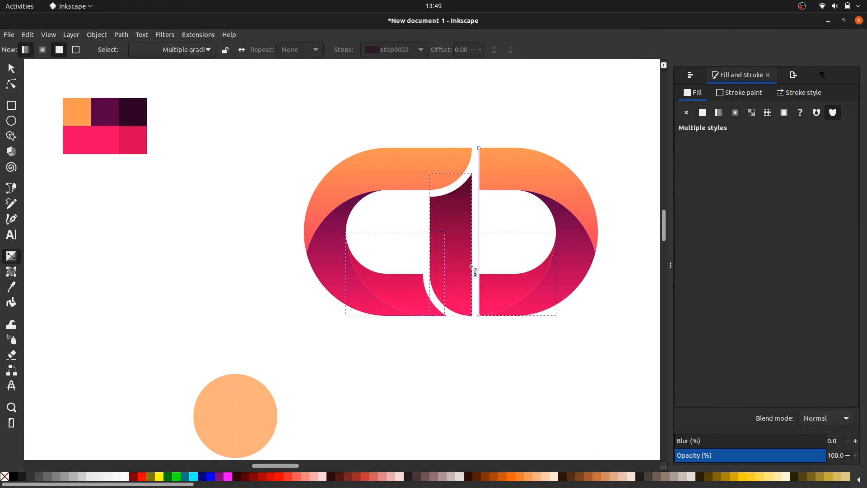
{"action": "left_click", "coordinate": [480, 316]}
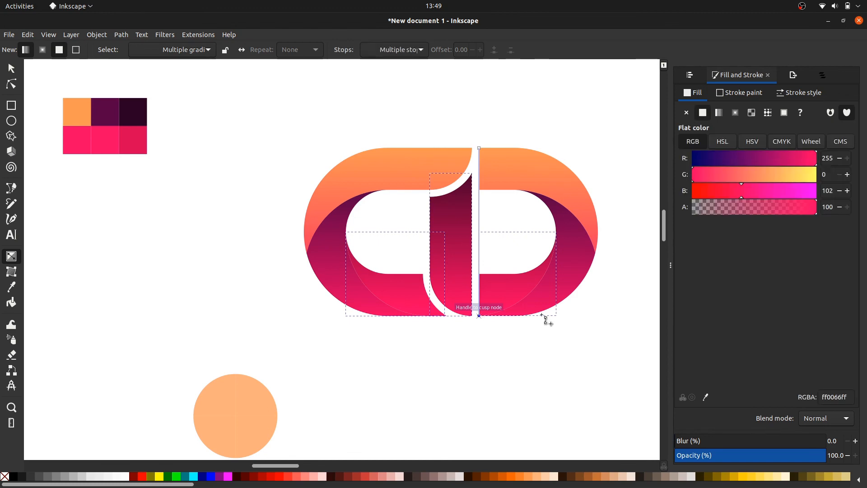
{"action": "left_click", "coordinate": [705, 397]}
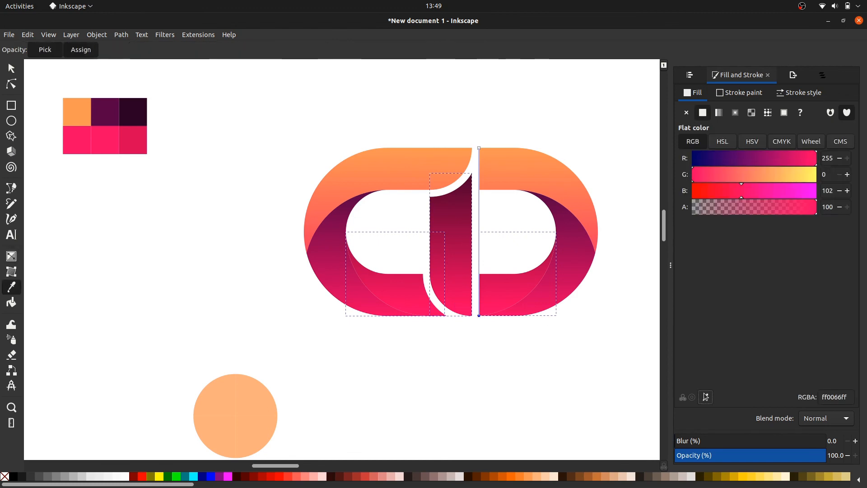
{"action": "left_click", "coordinate": [143, 139]}
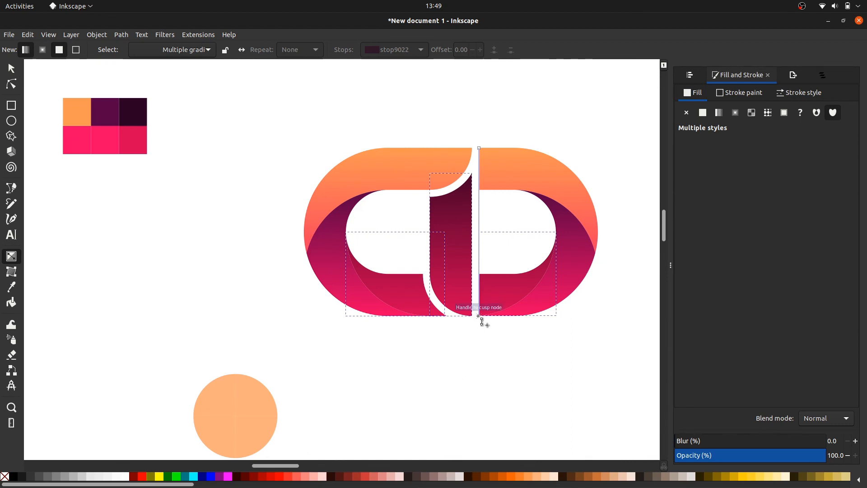
Extend the inner pieces' gradient end slightly below the logo and lower its start to just under the inner opening's top edge.
{"action": "left_click_drag", "start_coordinate": [478, 316], "coordinate": [474, 341]}
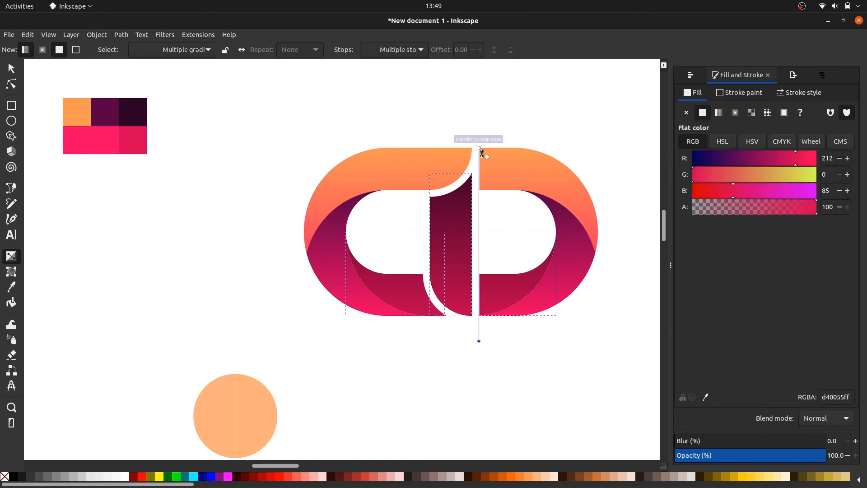
{"action": "left_click_drag", "start_coordinate": [479, 148], "coordinate": [470, 200]}
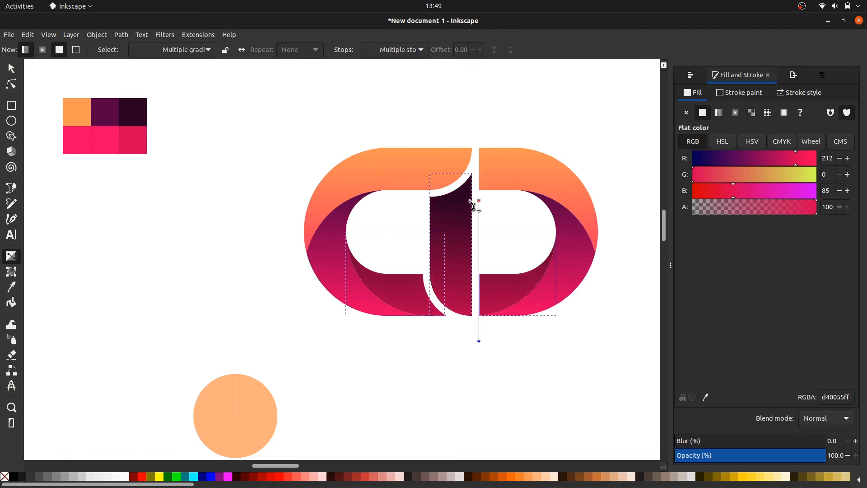
{"action": "left_click", "coordinate": [471, 202]}
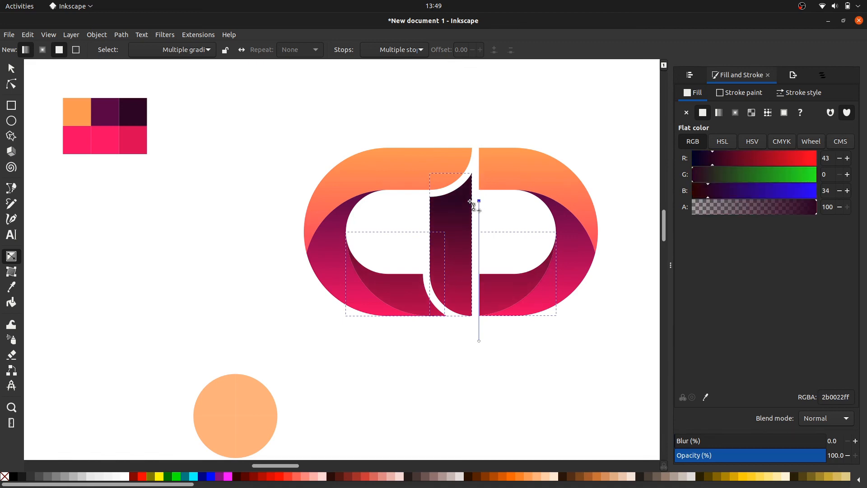
{"action": "left_click", "coordinate": [12, 69]}
{"action": "left_click", "coordinate": [195, 248]}
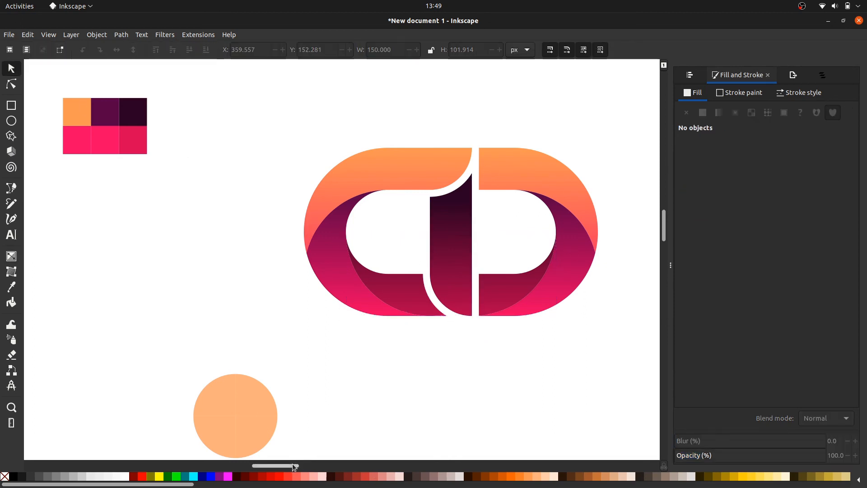
Delete the leftover orange circle below the logo.
{"action": "left_click_drag", "start_coordinate": [294, 467], "coordinate": [302, 468]}
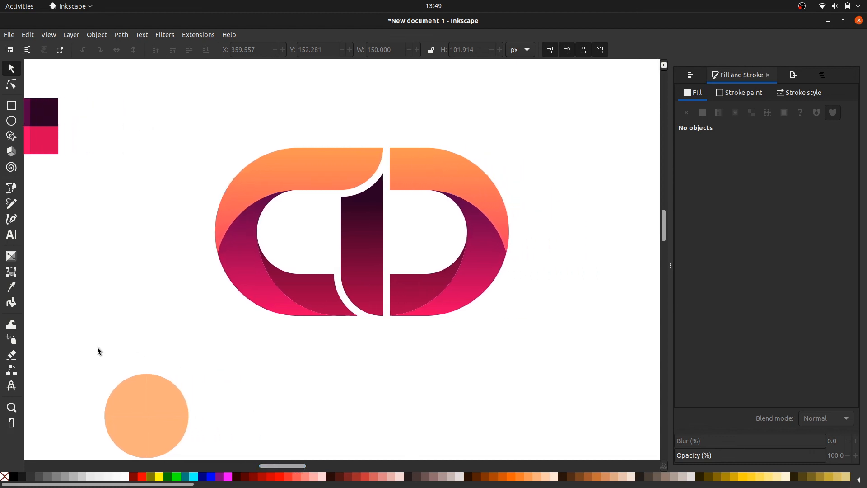
{"action": "left_click_drag", "start_coordinate": [76, 347], "coordinate": [243, 443]}
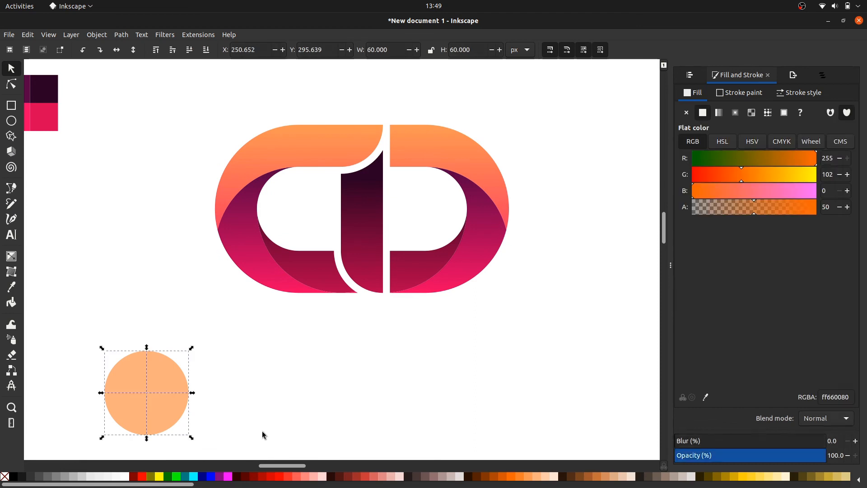
{"action": "key", "text": "Delete"}
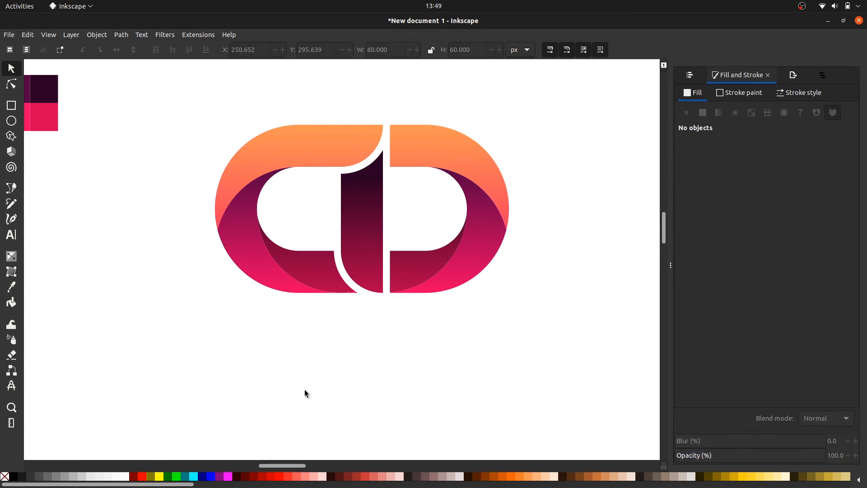
Add the text "AL DESIGNS" beneath the logo.
{"action": "key", "text": "t"}
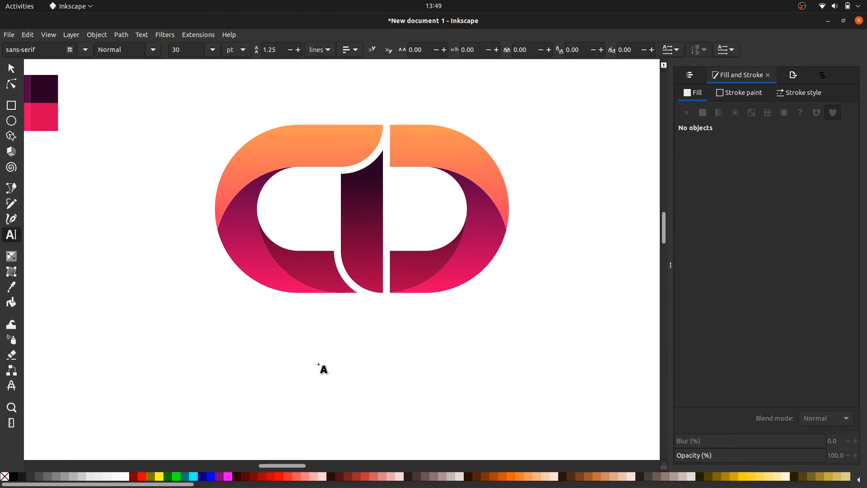
{"action": "left_click", "coordinate": [318, 364]}
{"action": "type", "text": "AL DE"}
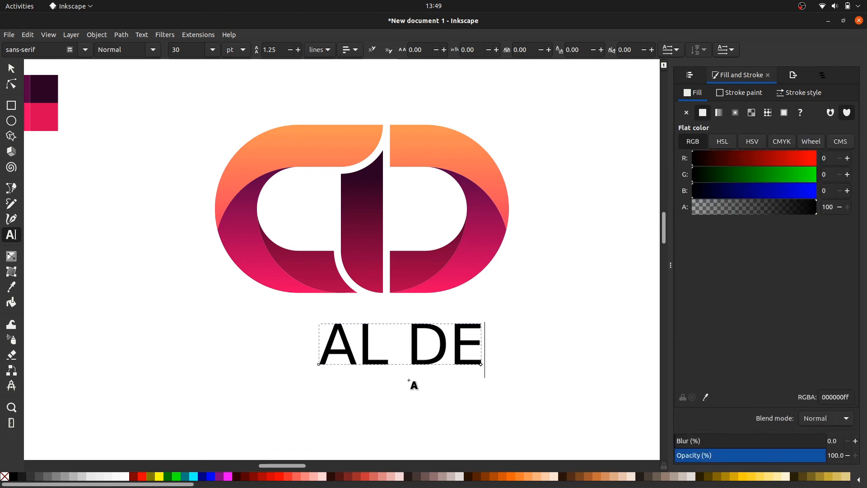
{"action": "type", "text": "SIGNS"}
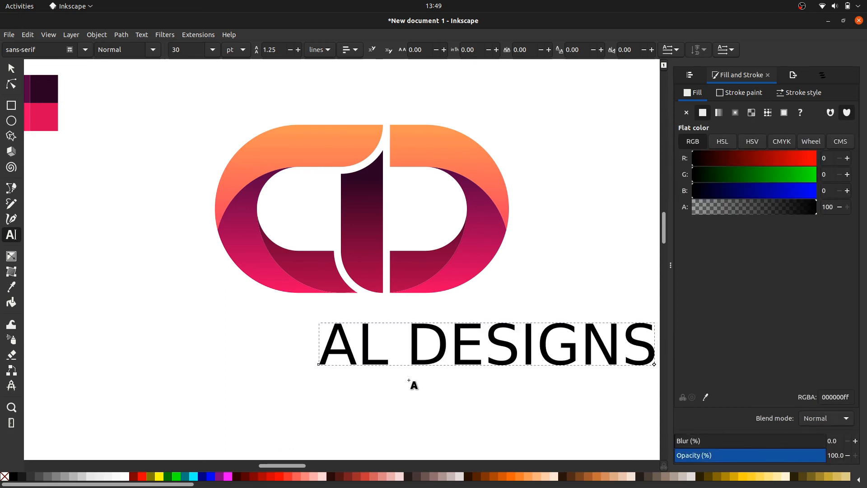
Format the whole AL DESIGNS text in Ubuntu Bold at 14 pt.
{"action": "key", "text": "ctrl+a"}
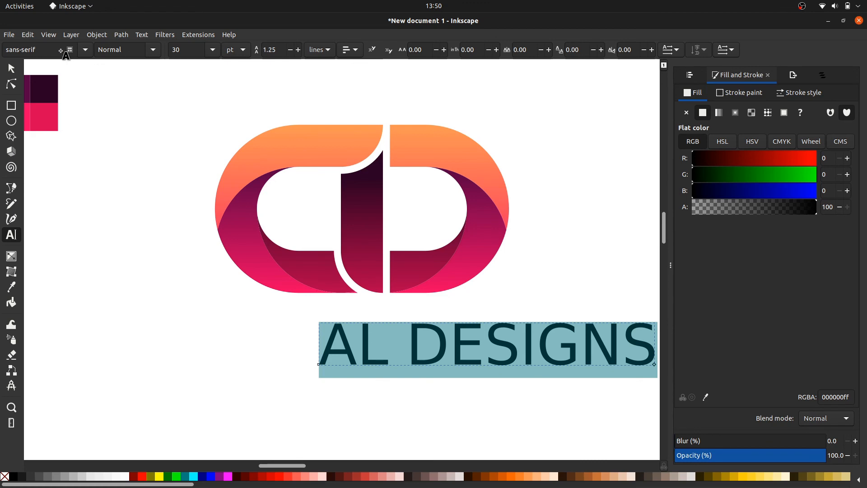
{"action": "left_click_drag", "start_coordinate": [61, 51], "coordinate": [1, 55]}
{"action": "type", "text": "Ubun"}
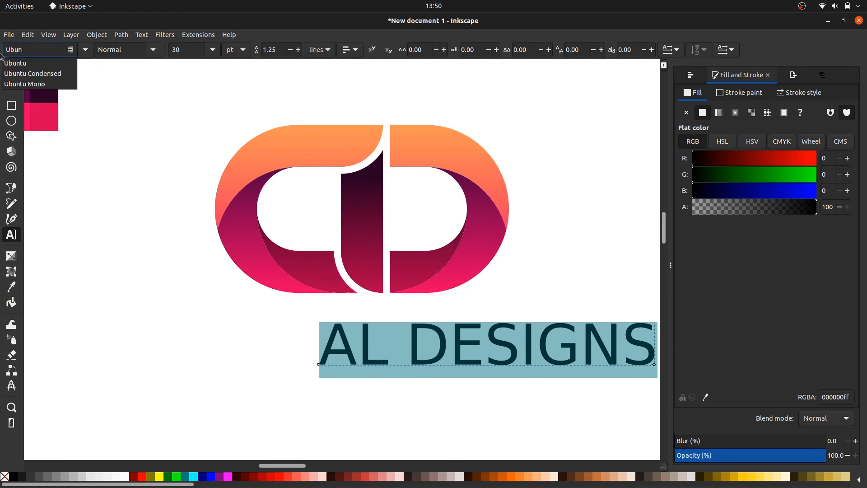
{"action": "left_click", "coordinate": [13, 63]}
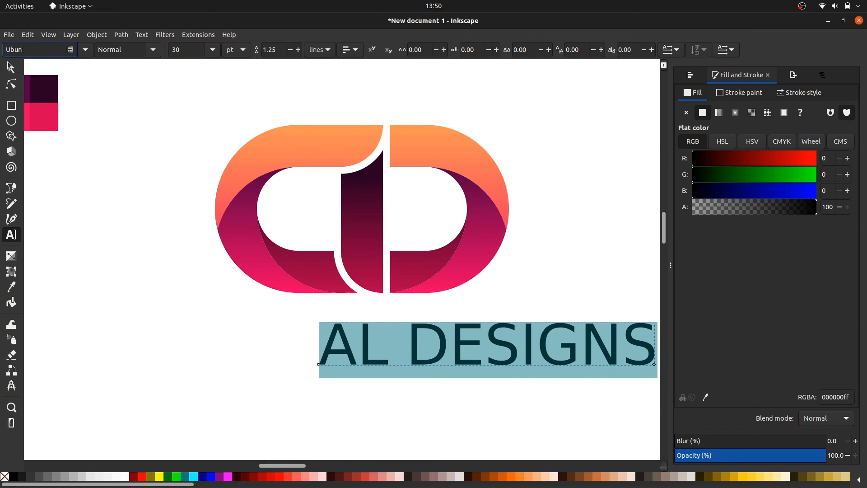
{"action": "left_click", "coordinate": [148, 50]}
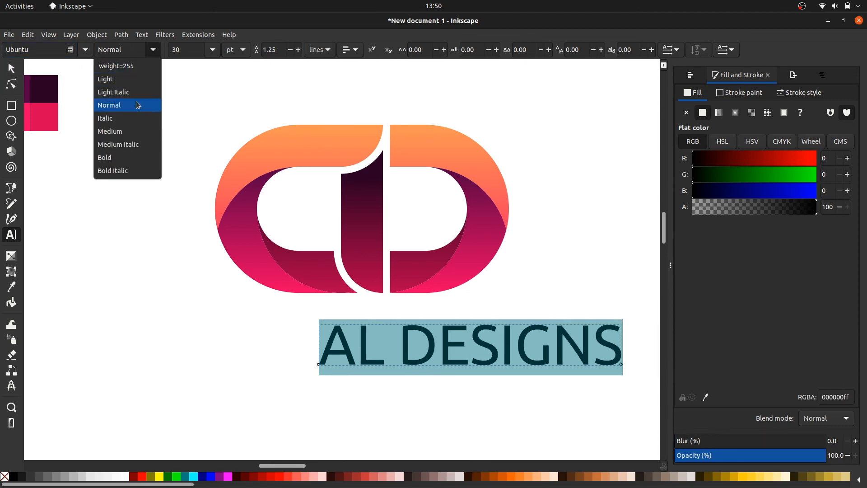
{"action": "left_click", "coordinate": [131, 158]}
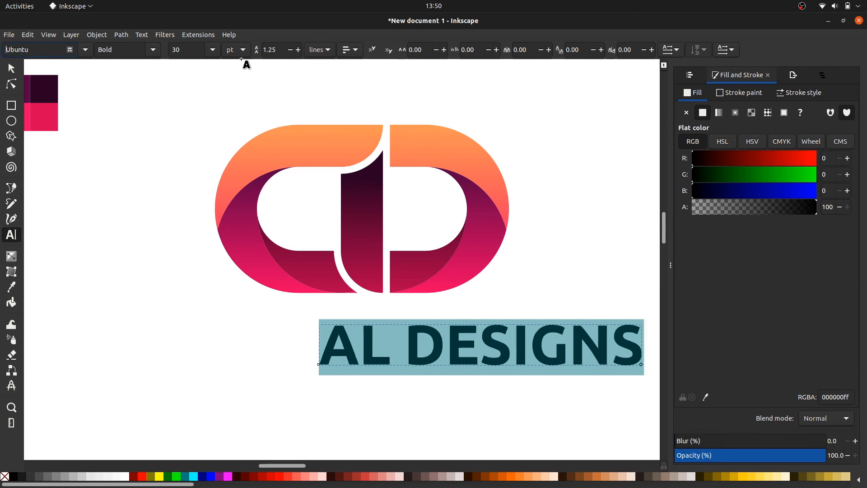
{"action": "left_click", "coordinate": [213, 53]}
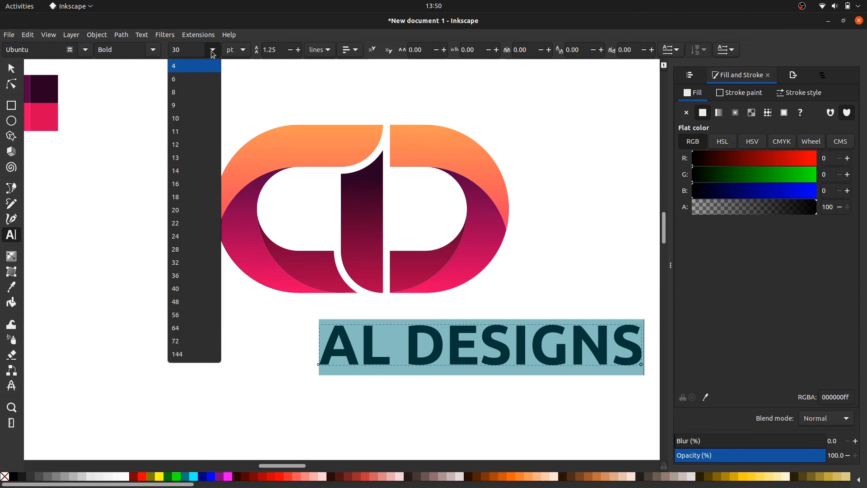
{"action": "left_click", "coordinate": [193, 170]}
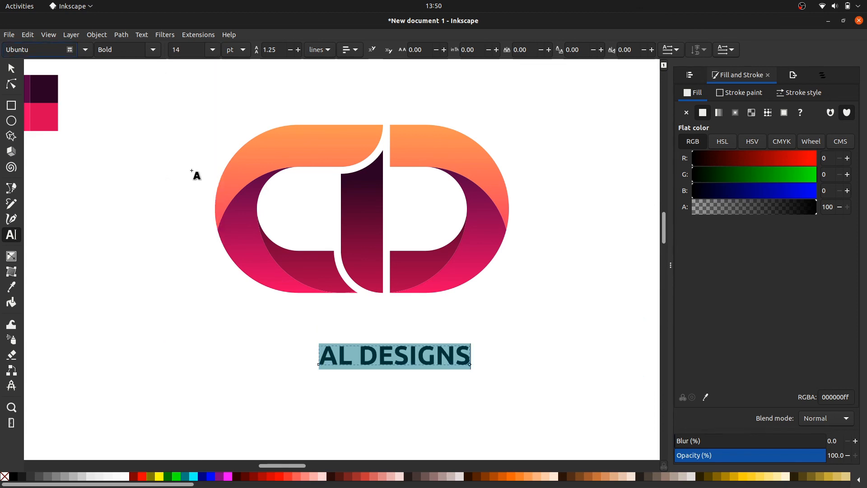
Set the AL DESIGNS text's letter spacing to 5 px and fill the text with 80% Gray.
{"action": "left_click", "coordinate": [525, 52]}
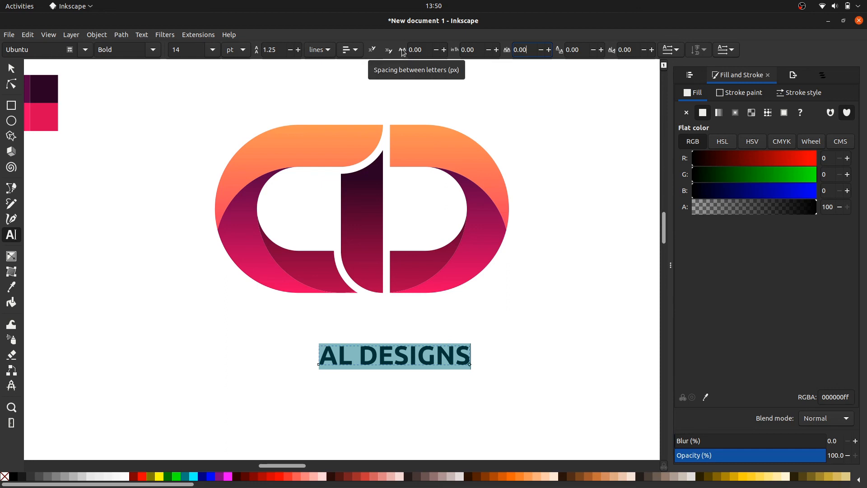
{"action": "left_click", "coordinate": [421, 51]}
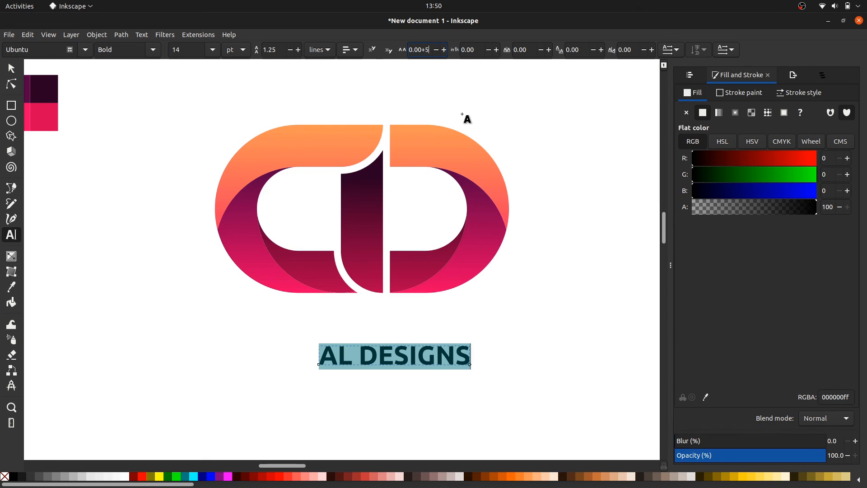
{"action": "type", "text": "+5"}
{"action": "key", "text": "Return"}
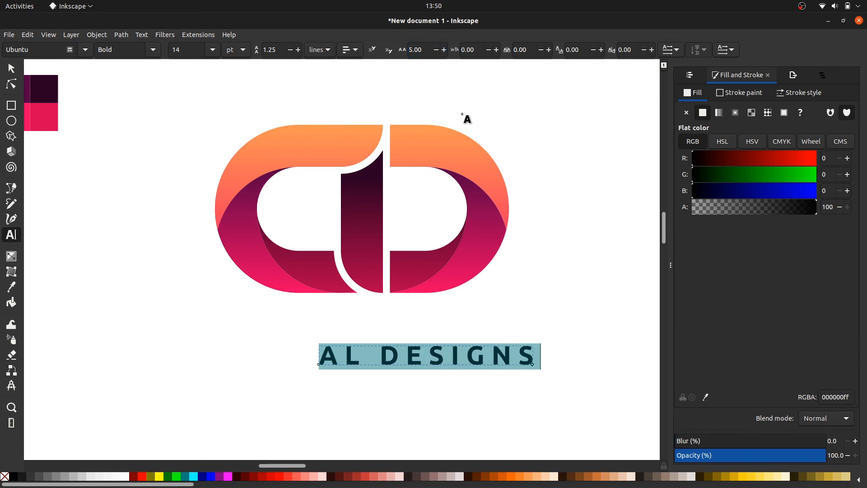
{"action": "left_click", "coordinate": [12, 69]}
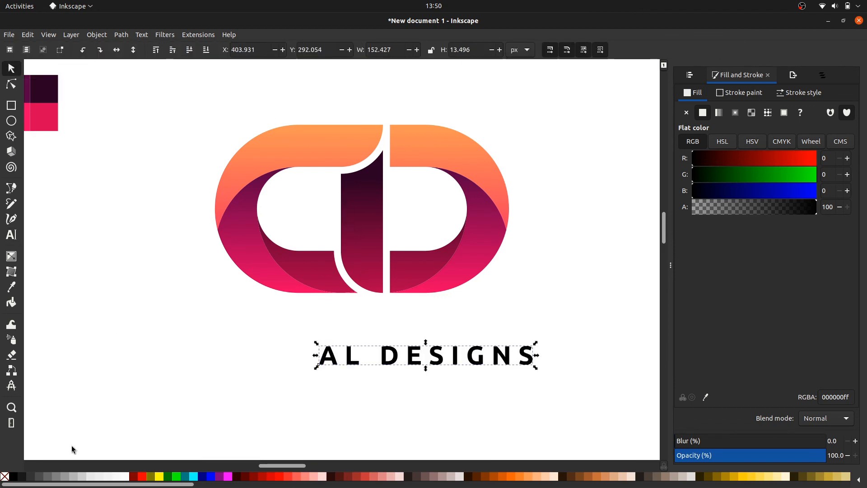
{"action": "left_click", "coordinate": [32, 481]}
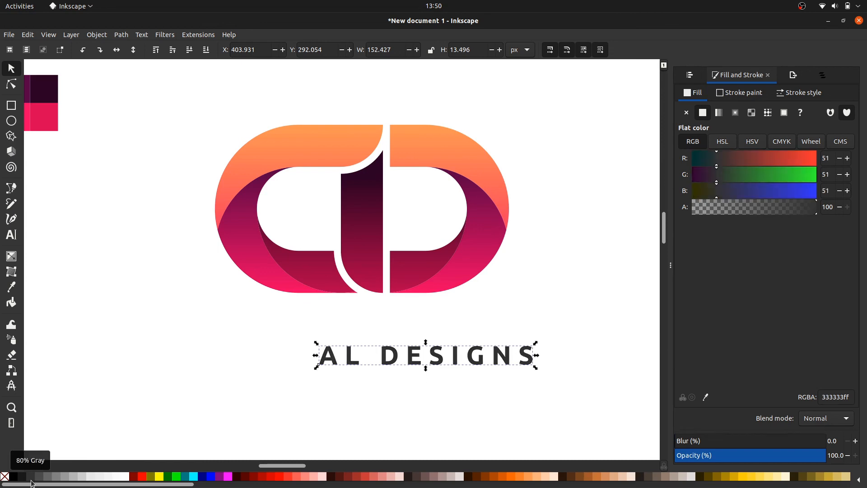
Group all the coloured pieces of the CD logo together, leaving the AL DESIGNS caption out.
{"action": "left_click", "coordinate": [357, 285], "text": "shift"}
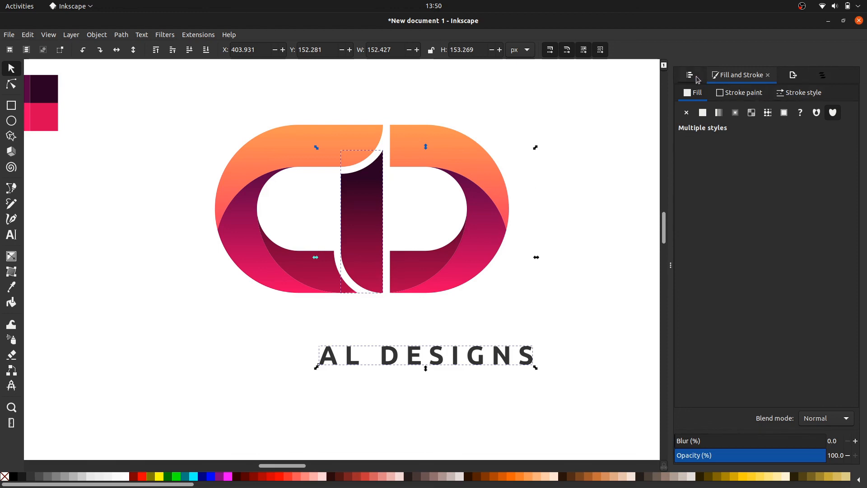
{"action": "left_click", "coordinate": [601, 239]}
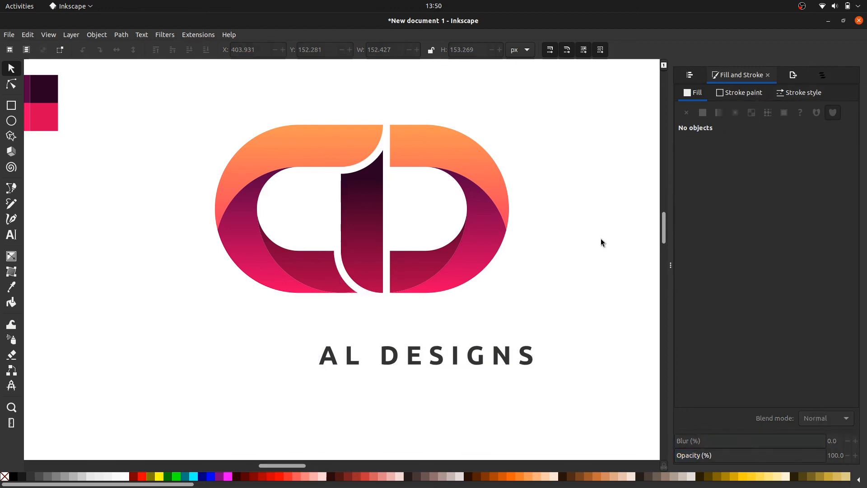
{"action": "left_click_drag", "start_coordinate": [129, 100], "coordinate": [538, 317]}
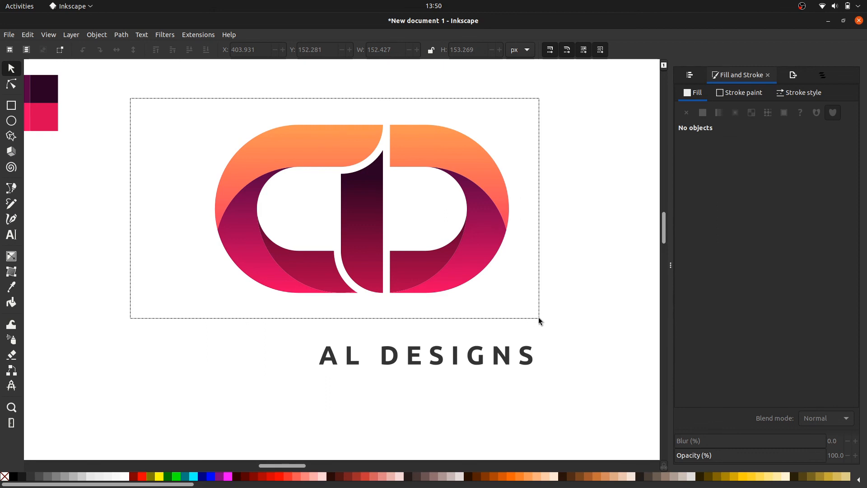
{"action": "right_click", "coordinate": [441, 283]}
{"action": "left_click", "coordinate": [469, 226]}
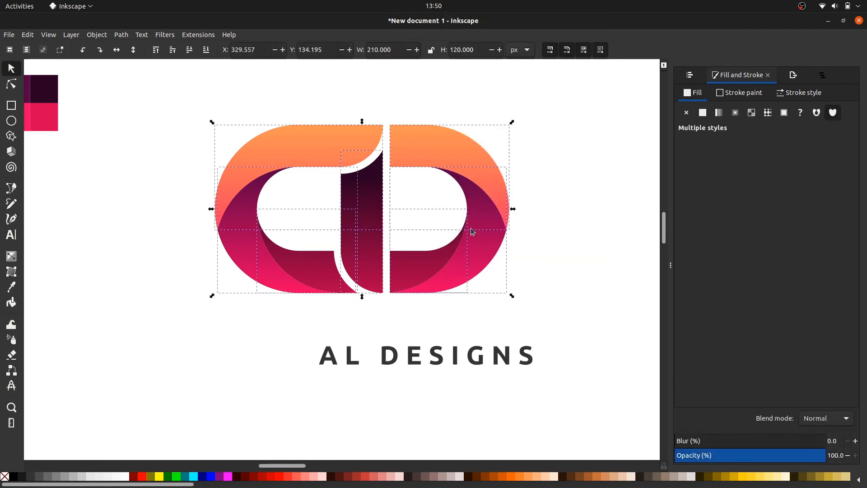
{"action": "left_click", "coordinate": [532, 244]}
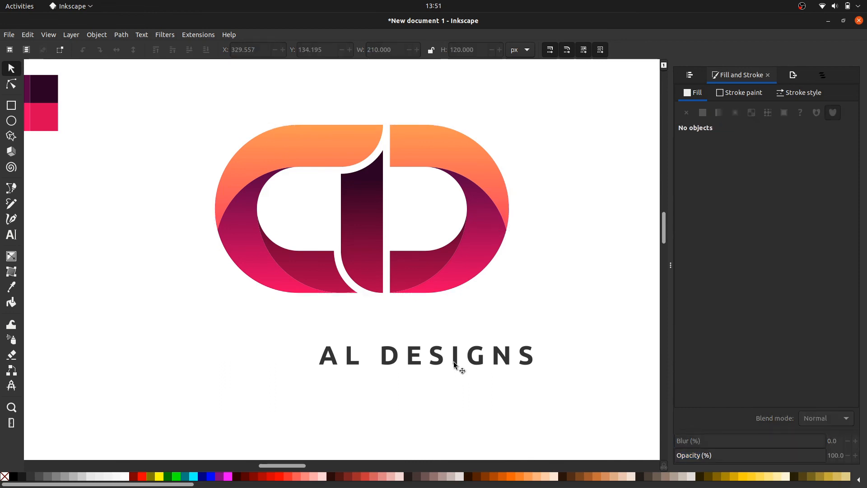
Centre the AL DESIGNS caption horizontally on the logo group and align its top edge to the logo's bottom edge.
{"action": "left_click", "coordinate": [455, 368]}
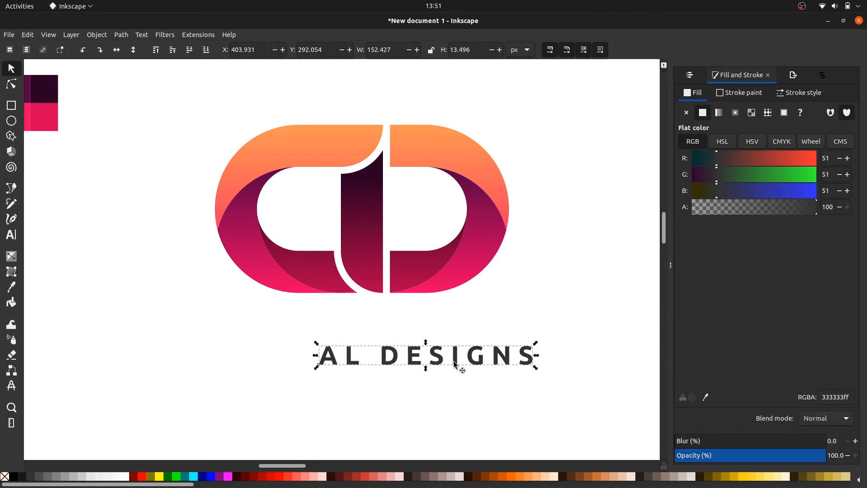
{"action": "left_click", "coordinate": [371, 260], "text": "shift"}
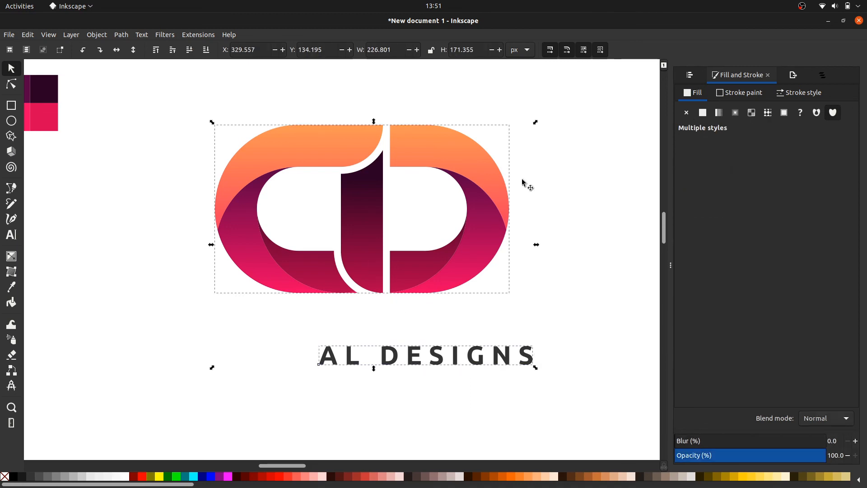
{"action": "left_click", "coordinate": [694, 77]}
{"action": "left_click", "coordinate": [792, 117]}
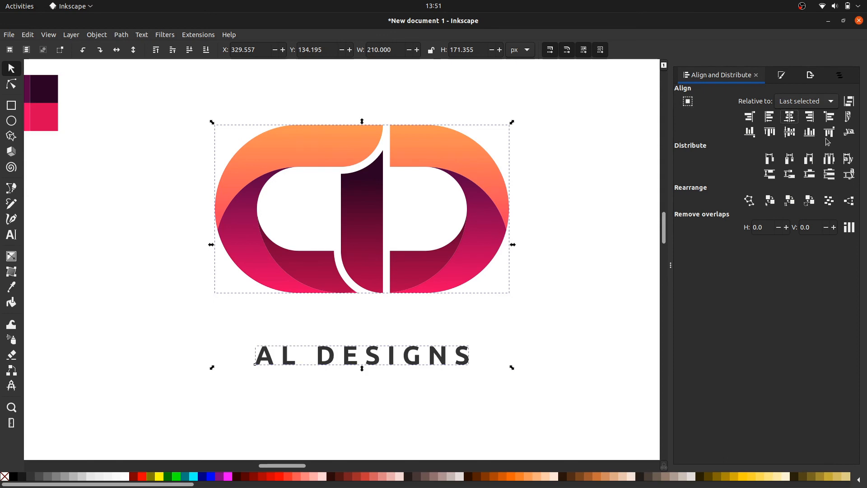
{"action": "left_click", "coordinate": [829, 132]}
{"action": "left_click", "coordinate": [577, 280]}
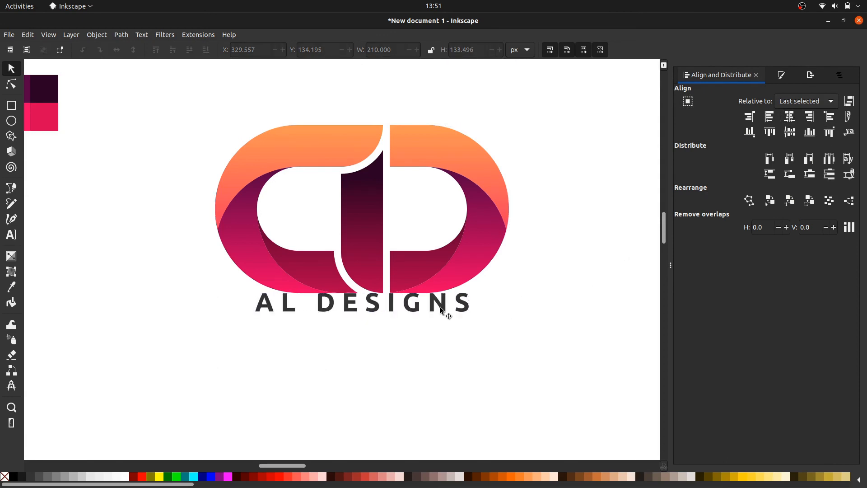
Try moving the AL DESIGNS caption 60 px down from the logo's bottom edge.
{"action": "left_click", "coordinate": [439, 308]}
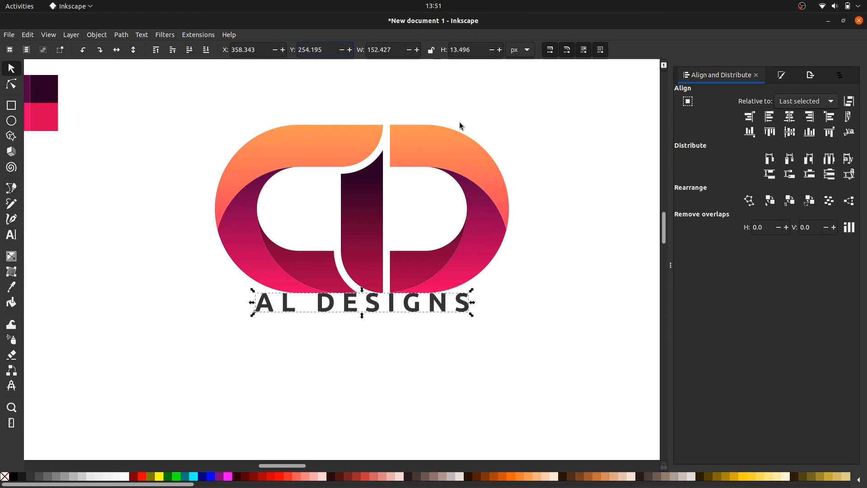
{"action": "type", "text": "60"}
{"action": "key", "text": "Return"}
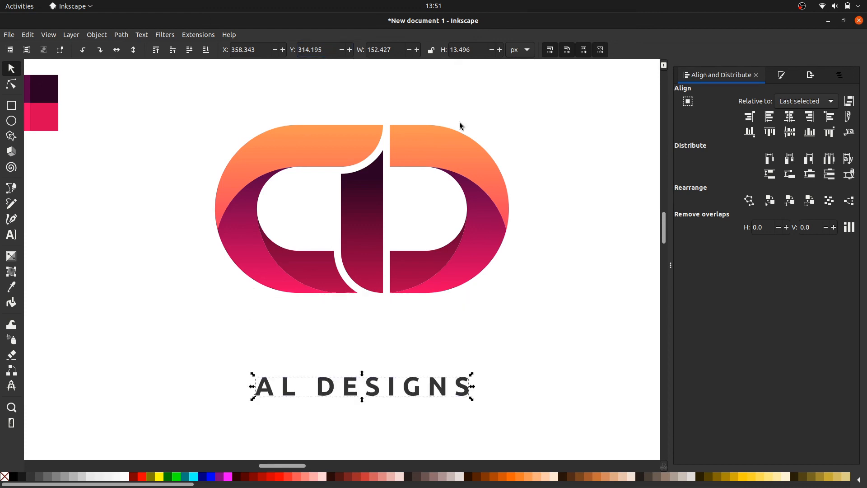
{"action": "key", "text": "ctrl+z"}
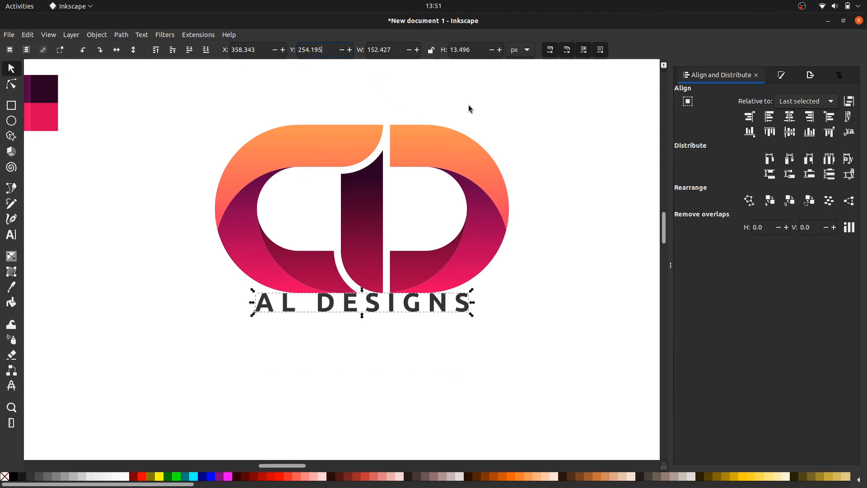
Move the AL DESIGNS caption 30 px down from the logo's bottom edge and deselect it.
{"action": "type", "text": "+30"}
{"action": "key", "text": "Return"}
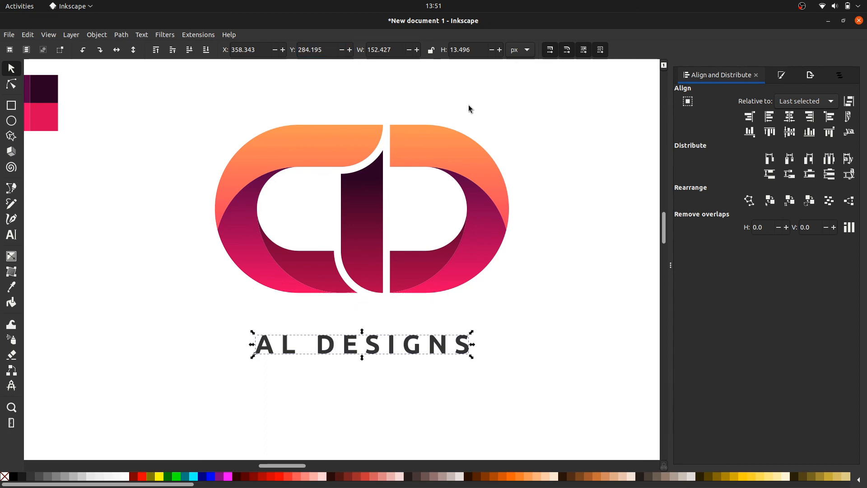
{"action": "left_click", "coordinate": [468, 105]}
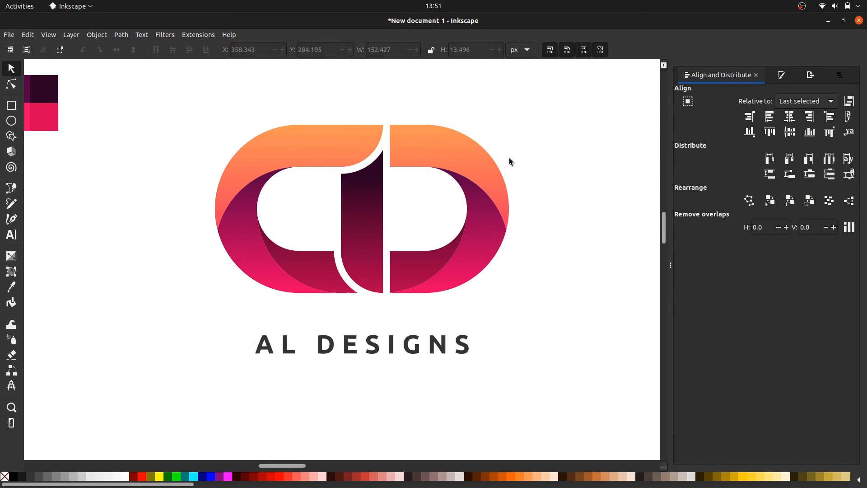
{"action": "key", "text": "minus"}
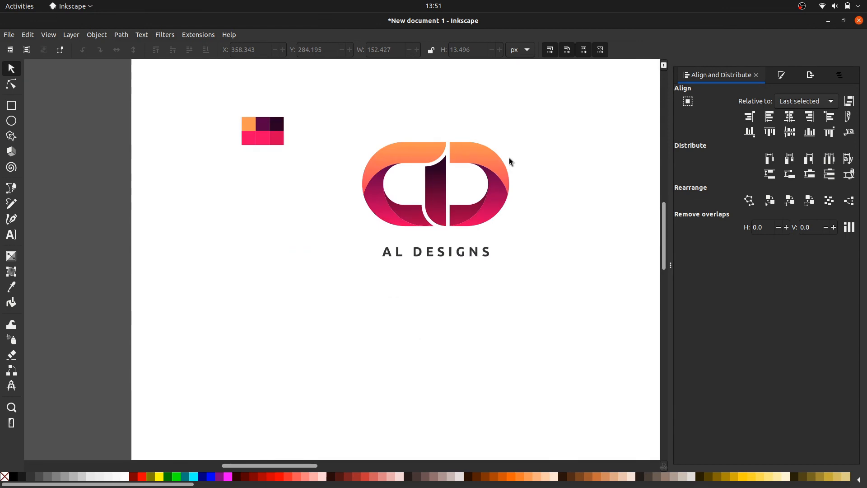
{"action": "scroll", "coordinate": [509, 161], "scroll_direction": "right", "scroll_amount": 2}
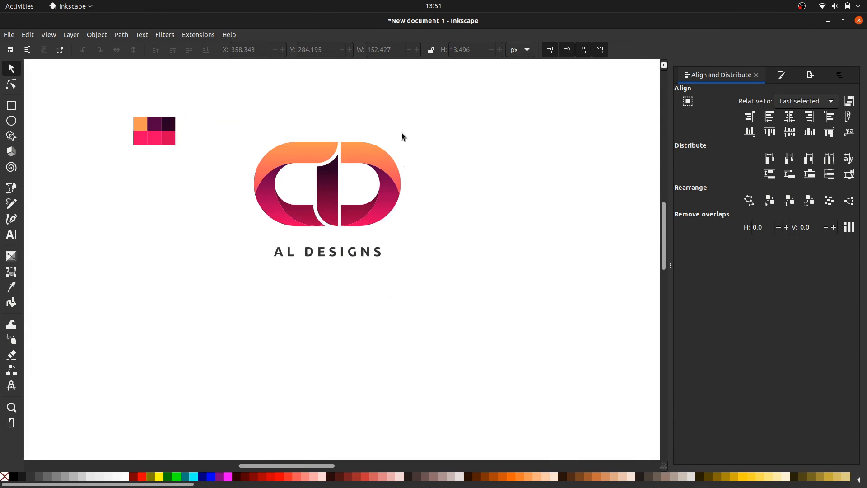
{"action": "key", "text": "plus"}
{"action": "key", "text": "plus"}
{"action": "scroll", "coordinate": [402, 136], "scroll_direction": "left", "scroll_amount": 2}
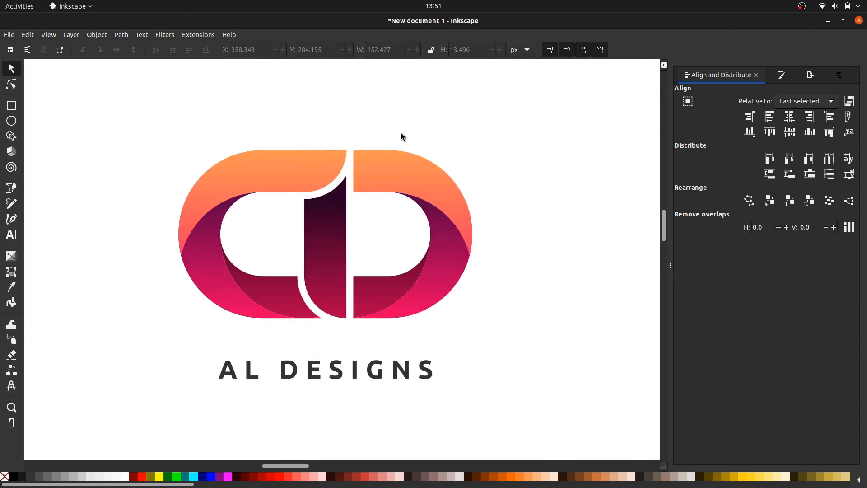
{"action": "scroll", "coordinate": [402, 134], "scroll_direction": "down", "scroll_amount": 1}
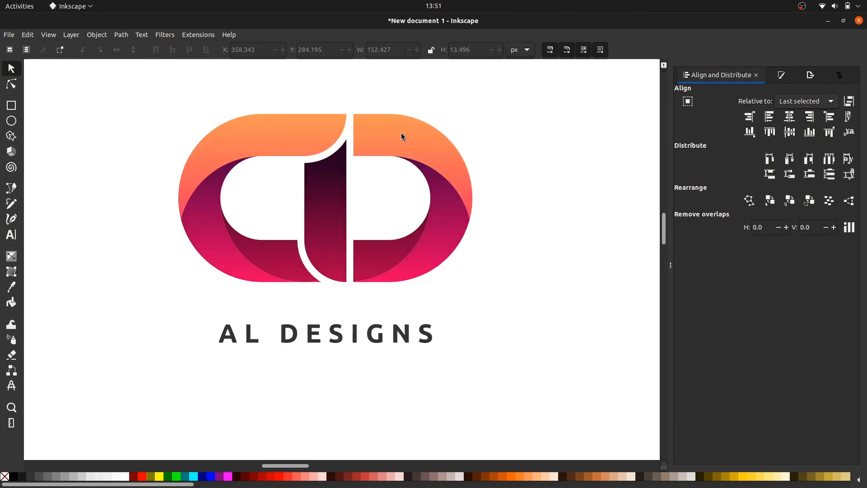